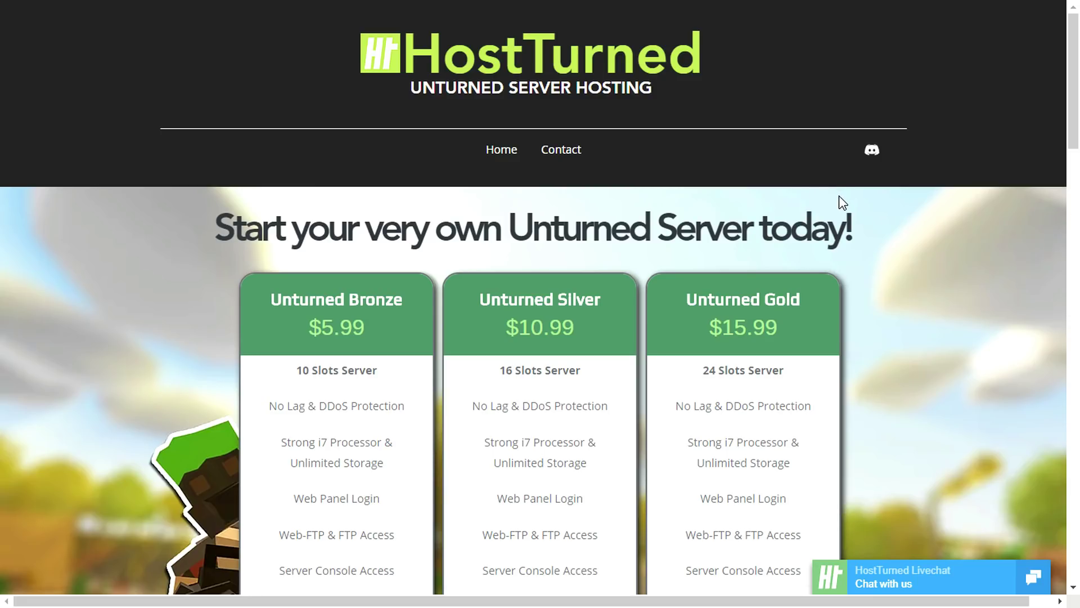
- Review the Bronze plan: $5.99, 10 slots, DDoS protection, i7 processor, unlimited storage, web panel, FTP
scroll(838, 298, down, 3)
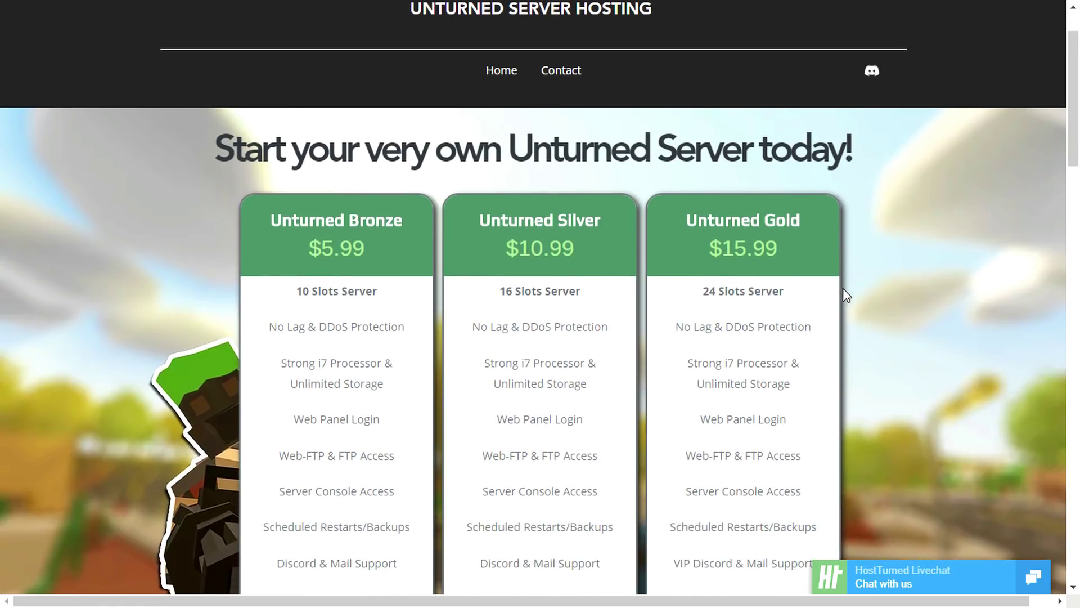
scroll(847, 281, down, 1)
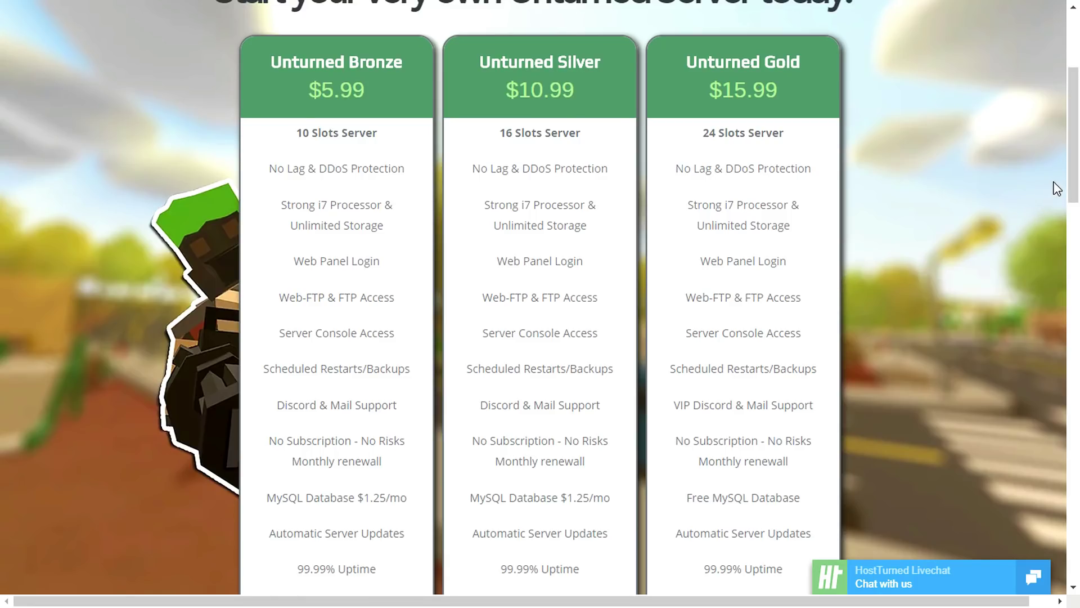
drag(1074, 169, 1076, 175)
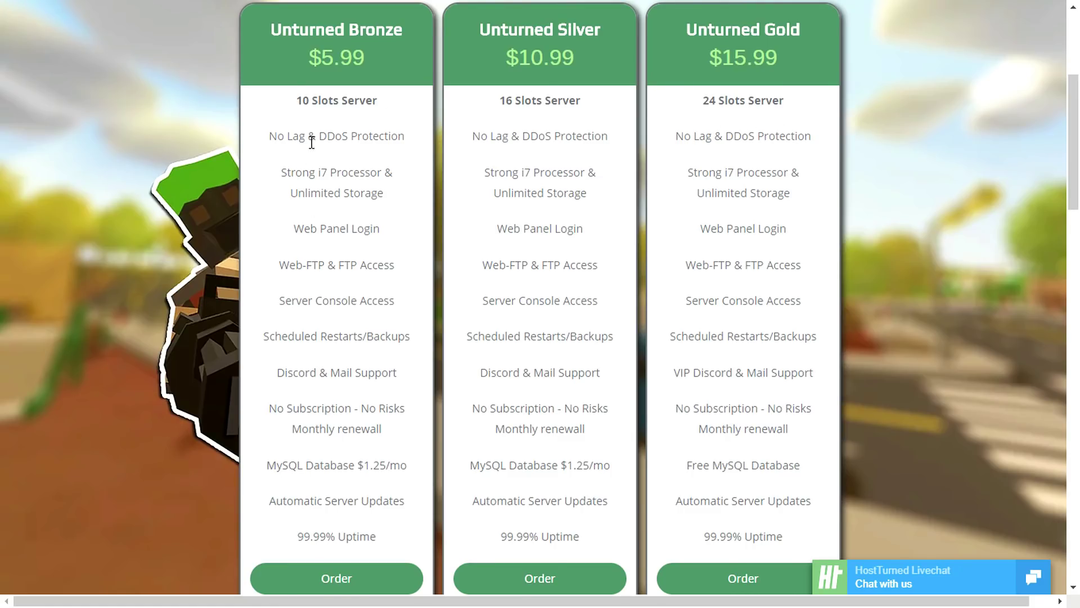
drag(299, 54, 392, 60)
click(392, 60)
drag(285, 100, 423, 106)
click(396, 102)
drag(260, 135, 434, 140)
click(416, 140)
drag(281, 172, 401, 181)
click(400, 181)
drag(289, 193, 394, 201)
click(394, 201)
drag(285, 232, 388, 235)
click(388, 235)
drag(279, 265, 400, 270)
click(403, 272)
- Review the Gold plan's Free MySQL Database and 99.99% Uptime lines and the section heading
drag(684, 468, 811, 469)
click(810, 468)
scroll(283, 527, down, 1)
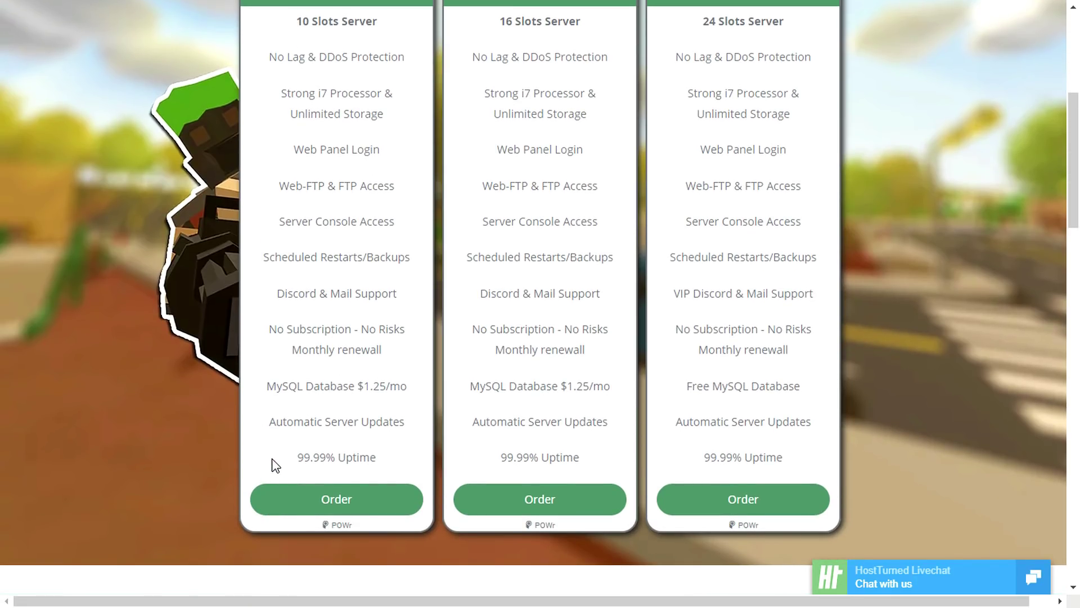
drag(272, 463, 379, 465)
click(370, 461)
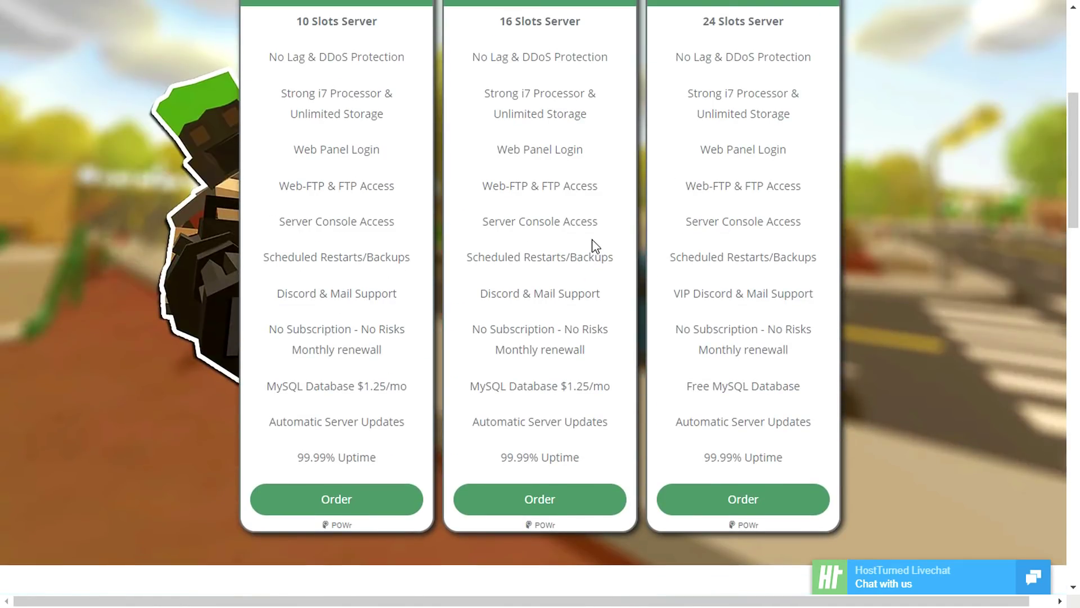
scroll(345, 188, up, 1)
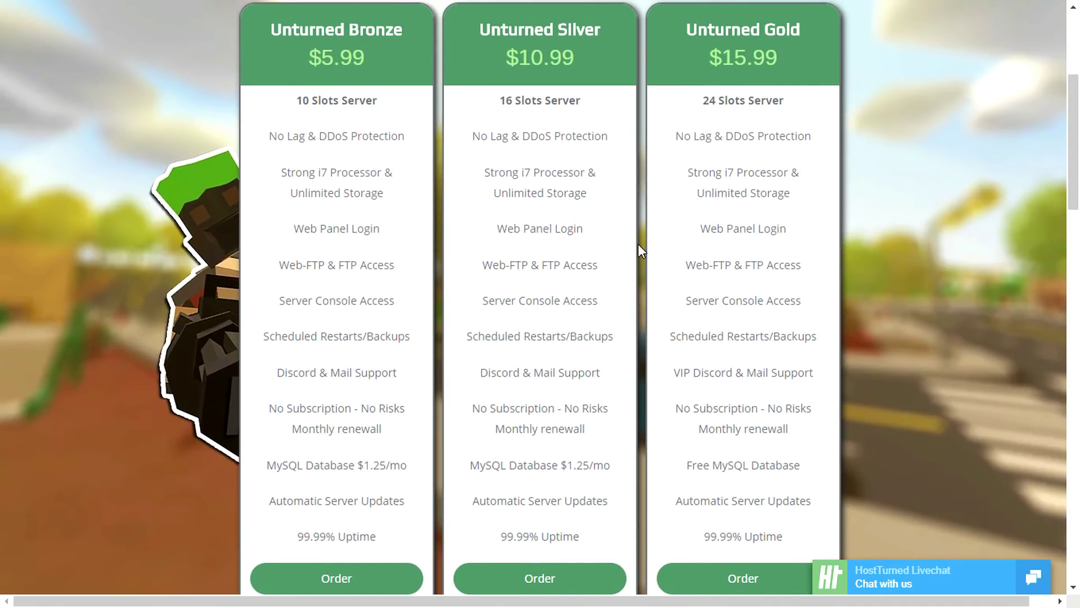
scroll(639, 248, down, 10)
scroll(642, 258, down, 1)
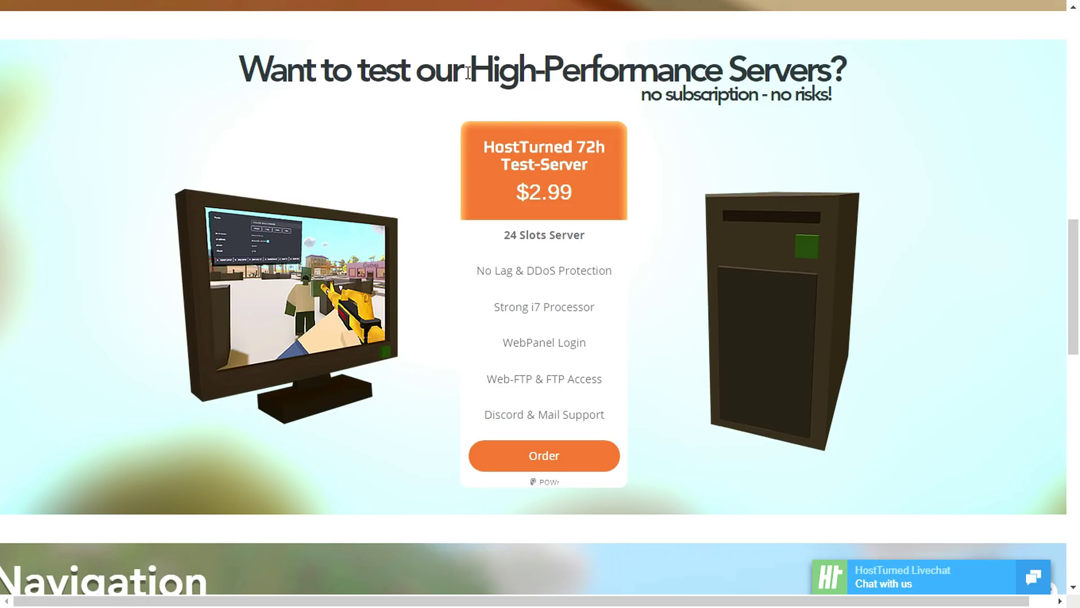
drag(468, 69, 416, 70)
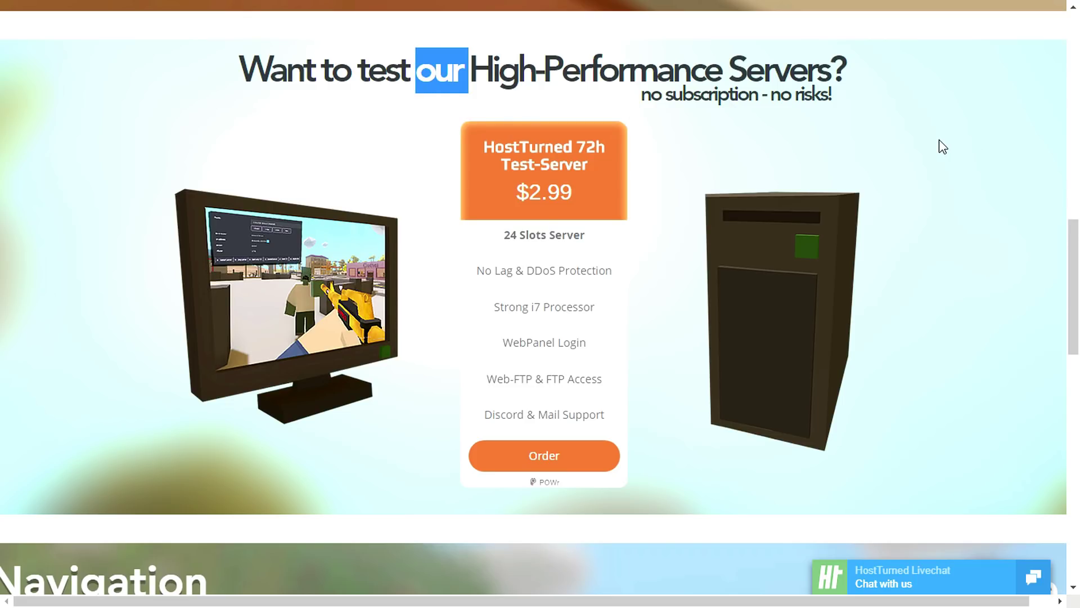
click(390, 118)
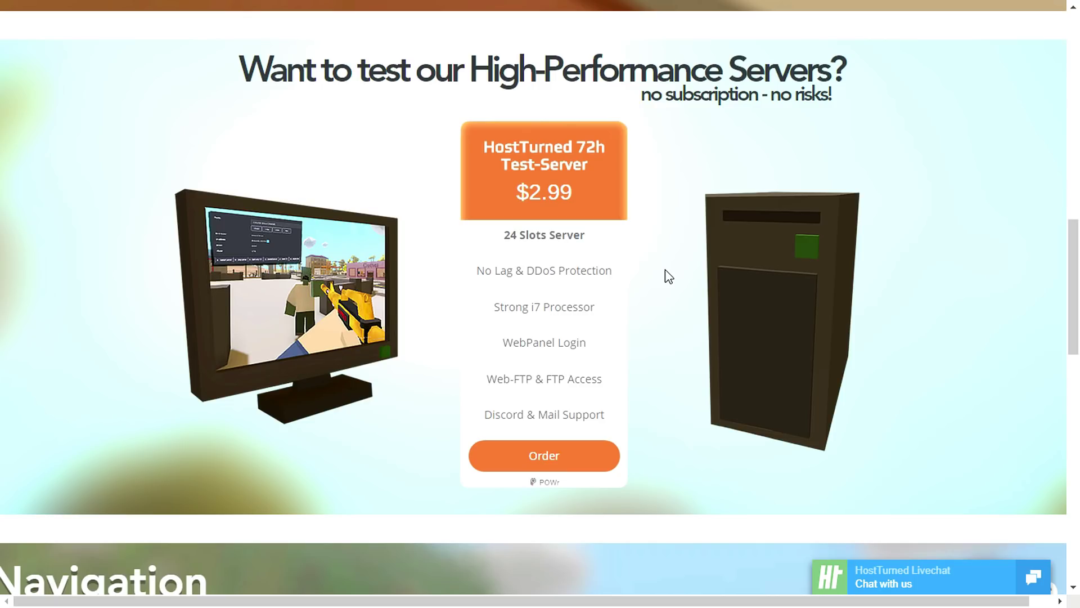
scroll(665, 269, down, 8)
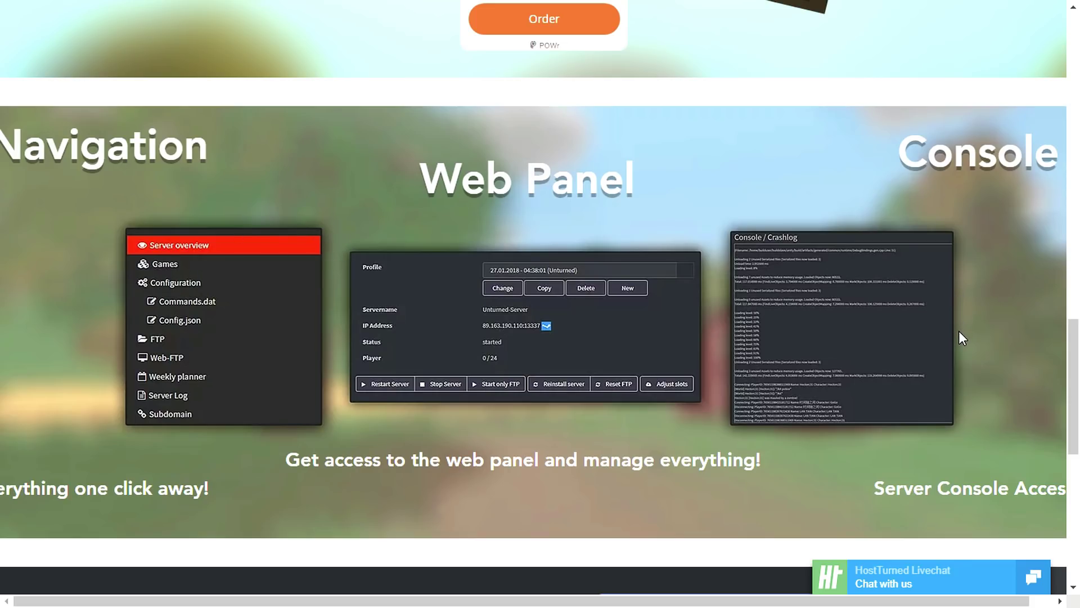
scroll(959, 331, down, 7)
scroll(849, 328, down, 2)
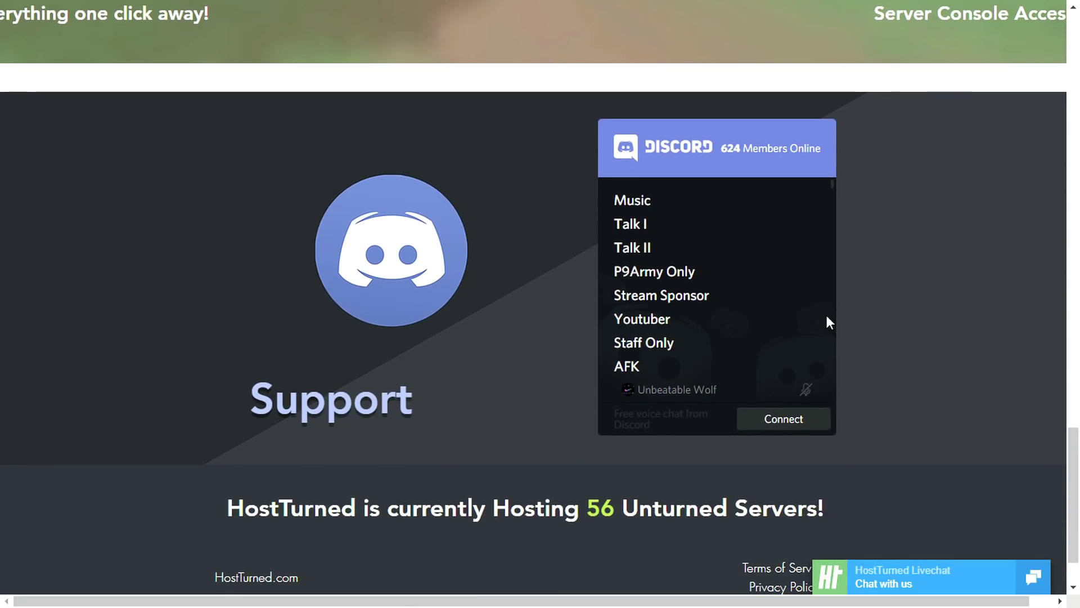
scroll(513, 270, down, 2)
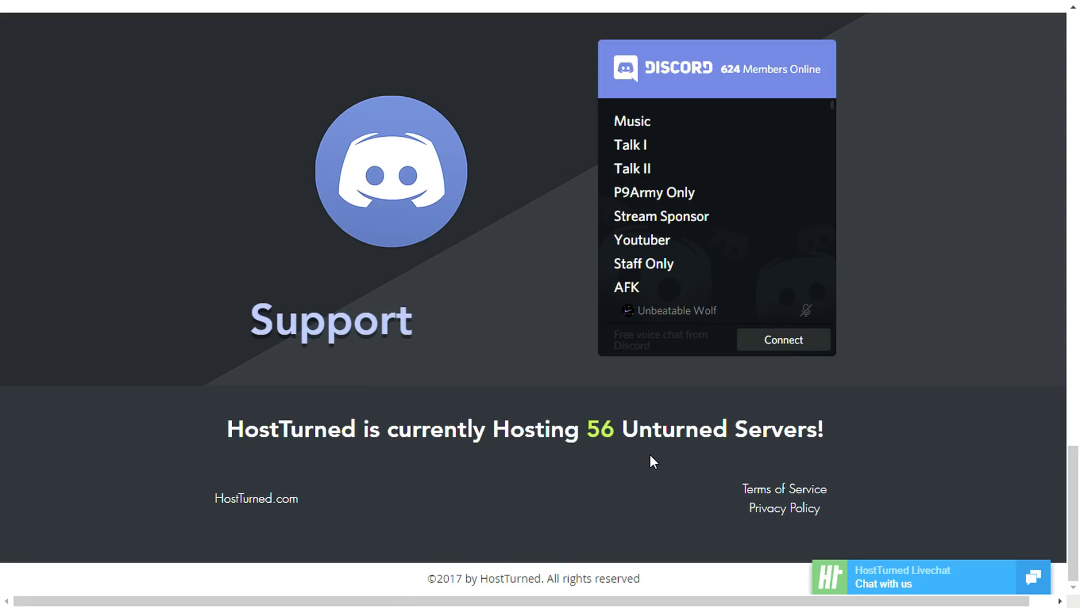
- Open the HostTurned live chat and scroll back through the plan cards
click(925, 582)
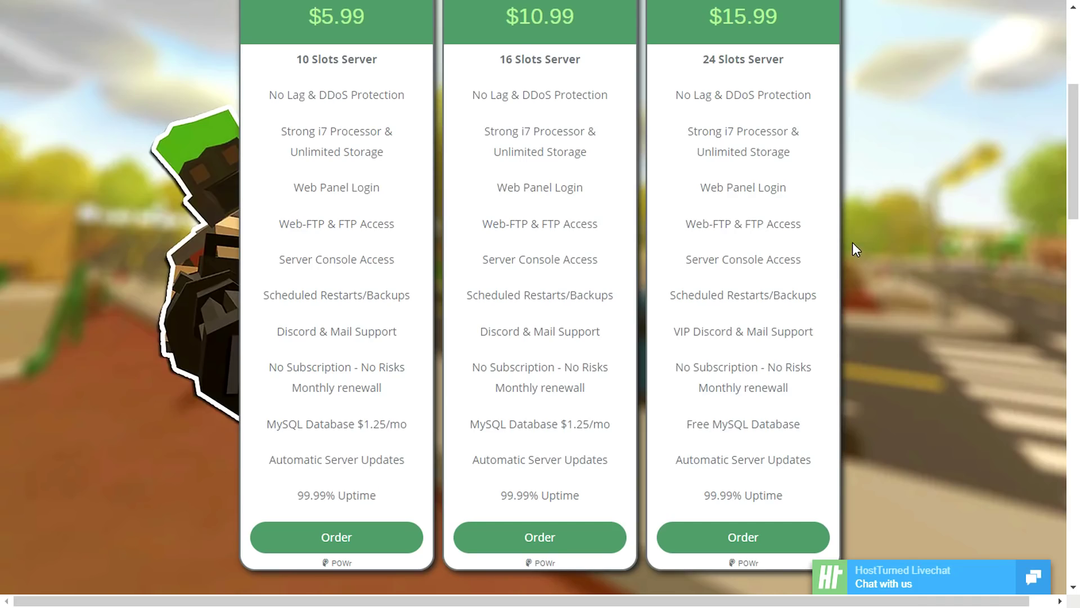
scroll(825, 225, up, 2)
scroll(647, 113, up, 2)
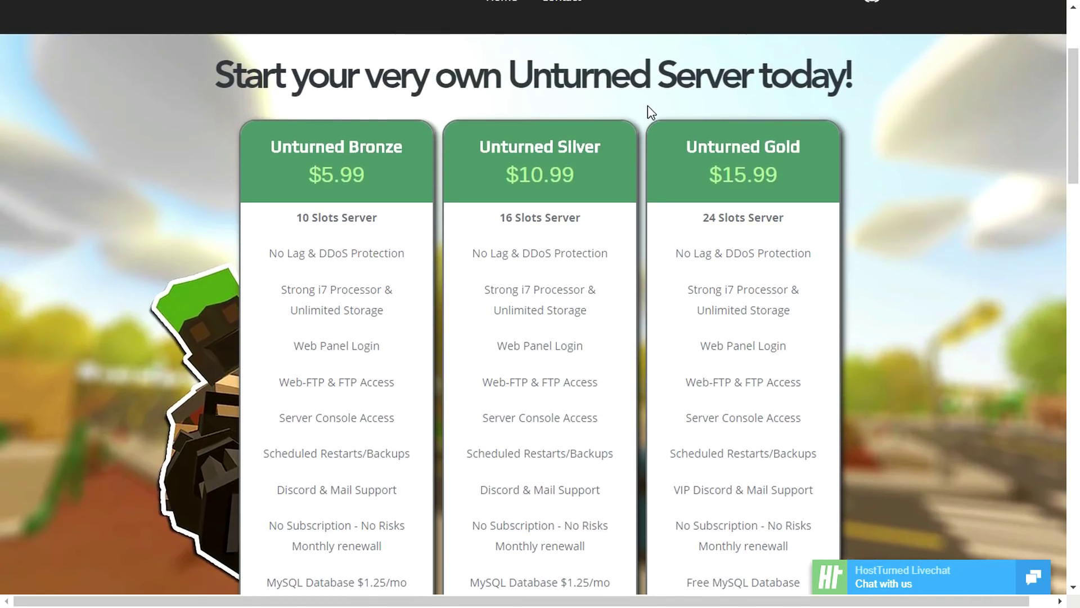
scroll(647, 113, down, 3)
scroll(647, 110, up, 3)
scroll(644, 113, down, 2)
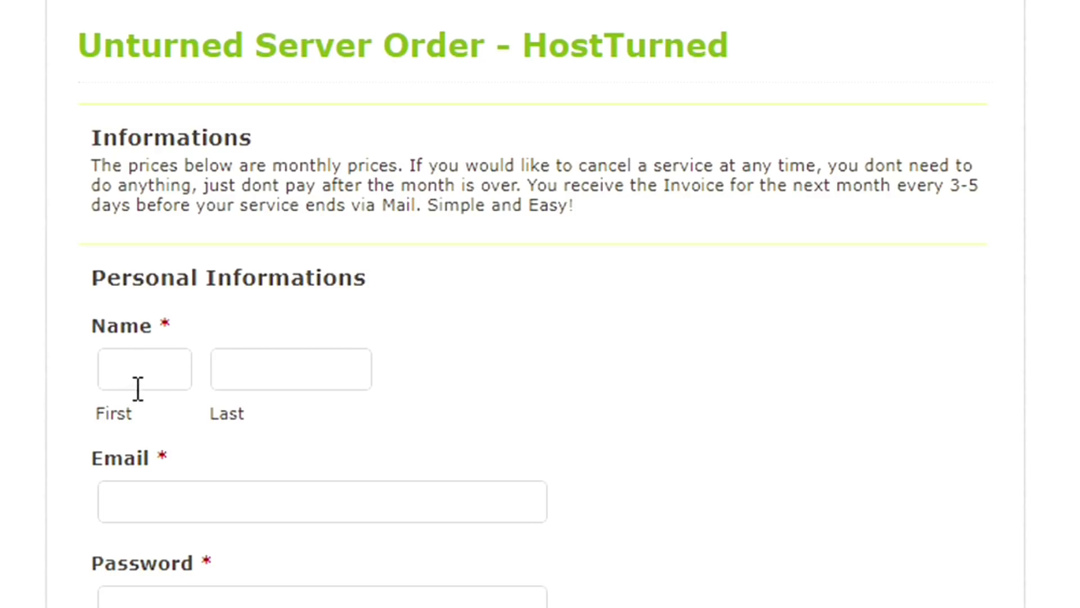
- Enter your first and last name in the order form, fixing the typos
click(150, 369)
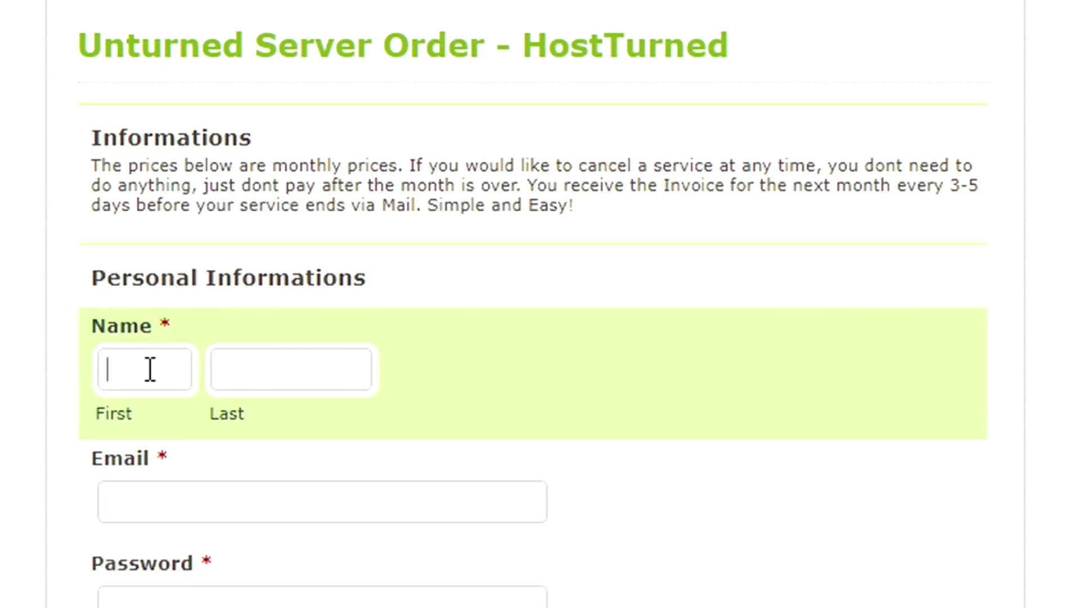
text(MArk)
key(BackSpace)
key(BackSpace)
key(BackSpace)
text(arsh)
click(249, 376)
text(Gasmse)
key(BackSpace)
key(BackSpace)
key(BackSpace)
key(BackSpace)
text(mes)
- Focus the Email field, scroll the form, then focus the Password field
click(361, 492)
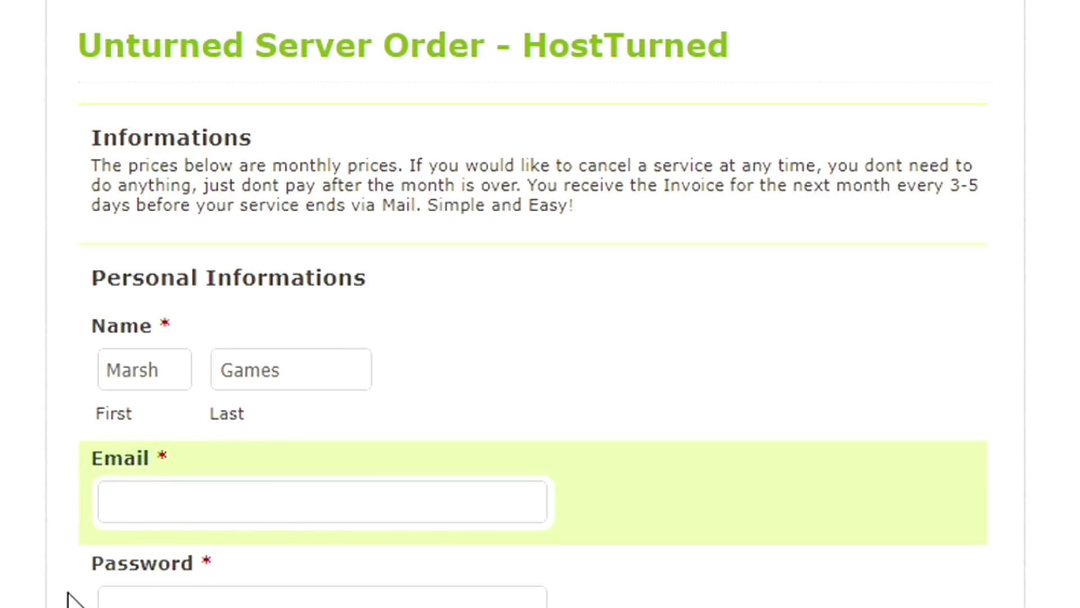
scroll(72, 599, down, 3)
scroll(72, 599, down, 9)
scroll(72, 599, up, 7)
scroll(72, 599, down, 13)
scroll(71, 599, down, 3)
scroll(71, 599, up, 6)
scroll(70, 599, up, 6)
scroll(70, 599, up, 3)
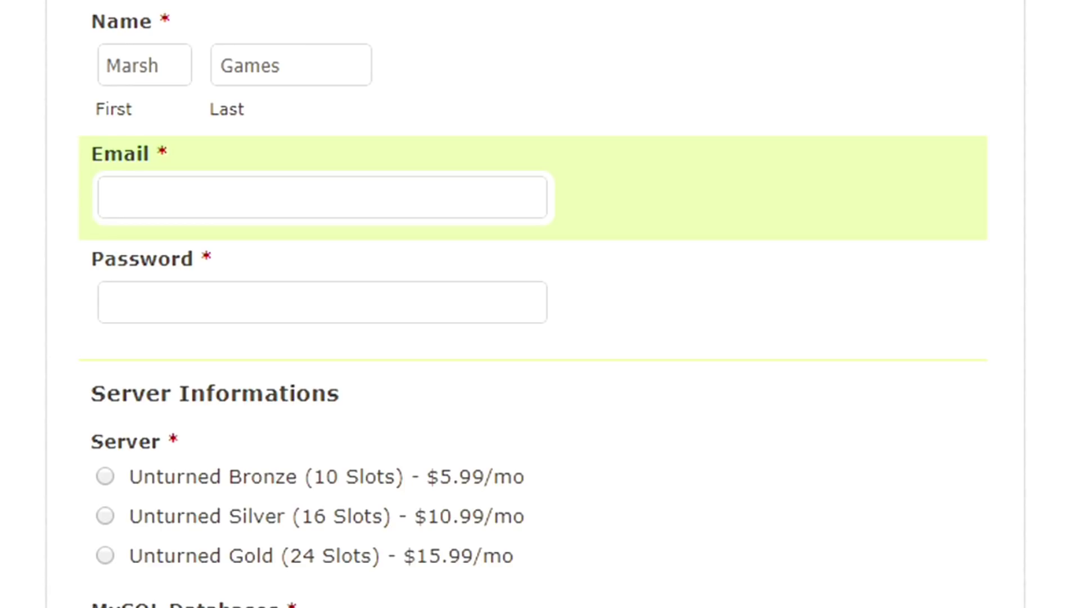
click(151, 302)
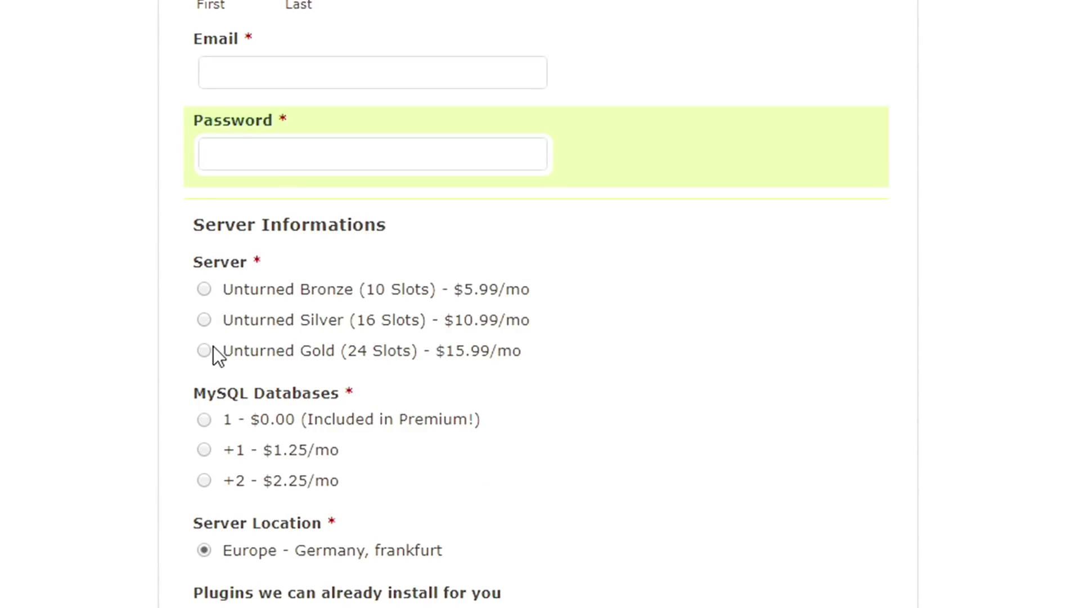
- Choose the Unturned Gold (24 Slots) plan and review the MySQL Databases option
click(208, 346)
scroll(177, 349, down, 2)
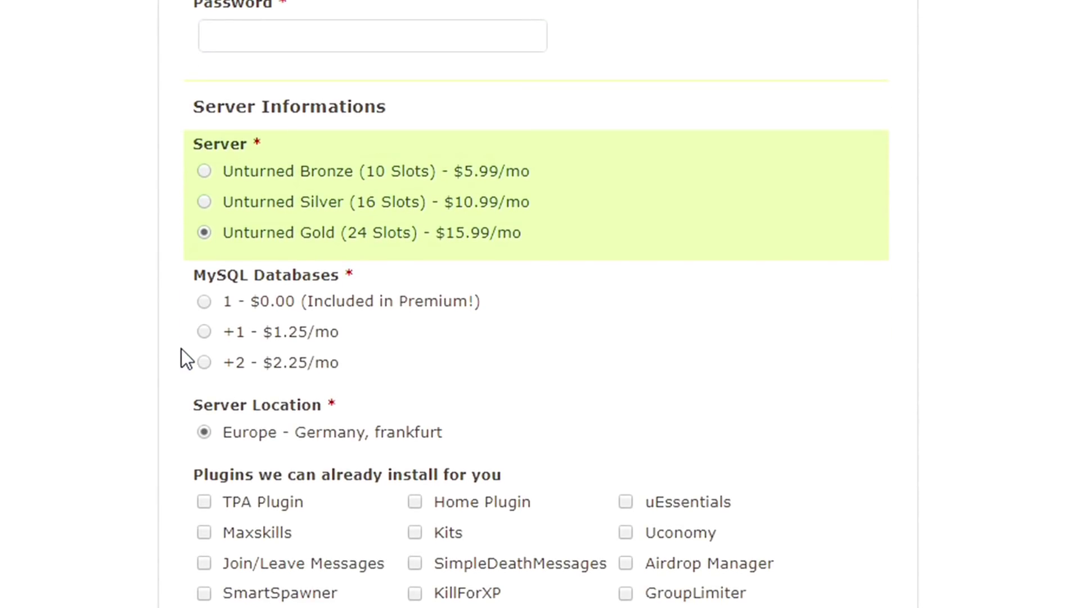
drag(184, 275, 426, 284)
click(238, 296)
scroll(214, 325, down, 2)
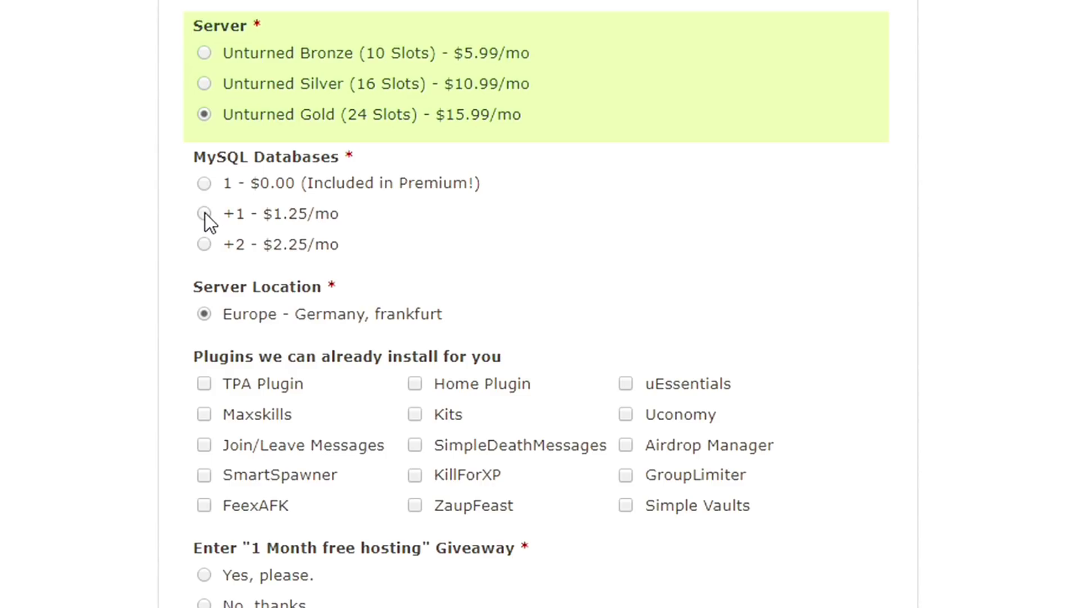
- Try Silver with an extra $1.25 MySQL database, then revert to Gold with 1 - $0.00
click(204, 80)
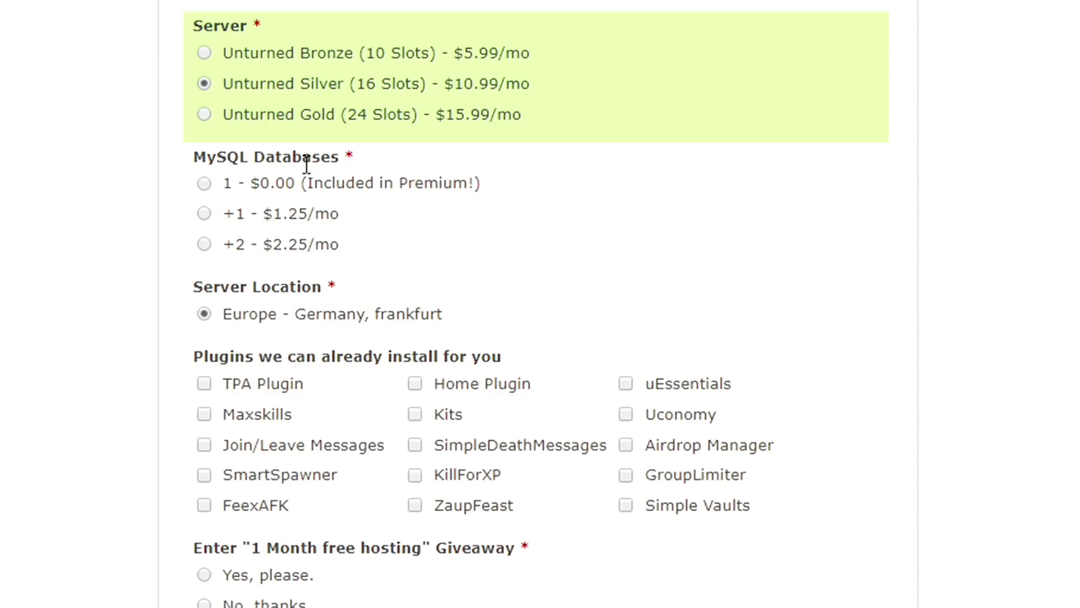
click(205, 213)
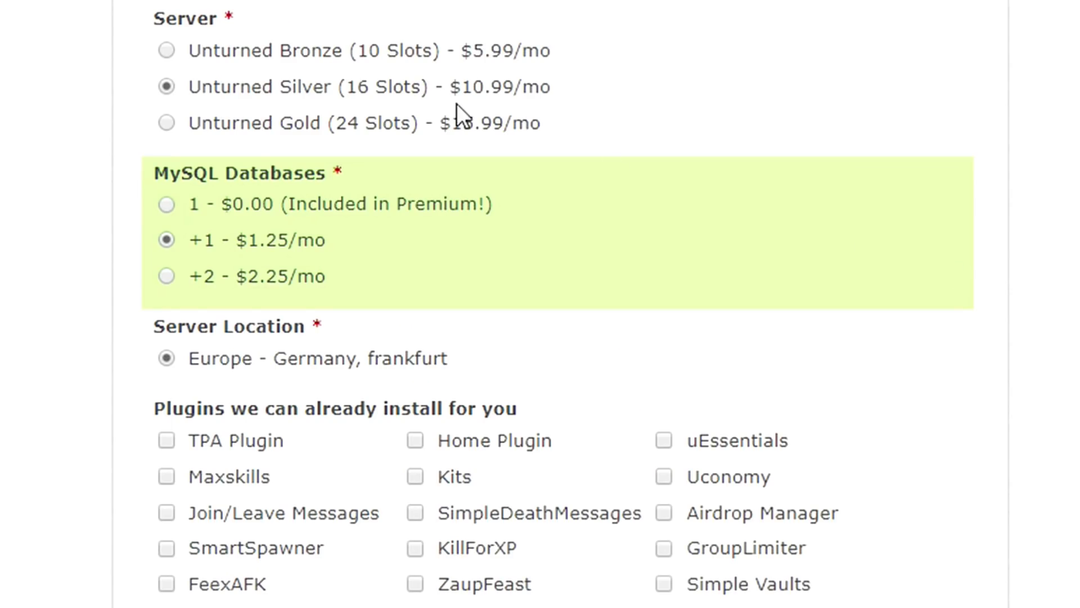
click(166, 203)
click(169, 124)
scroll(296, 210, down, 5)
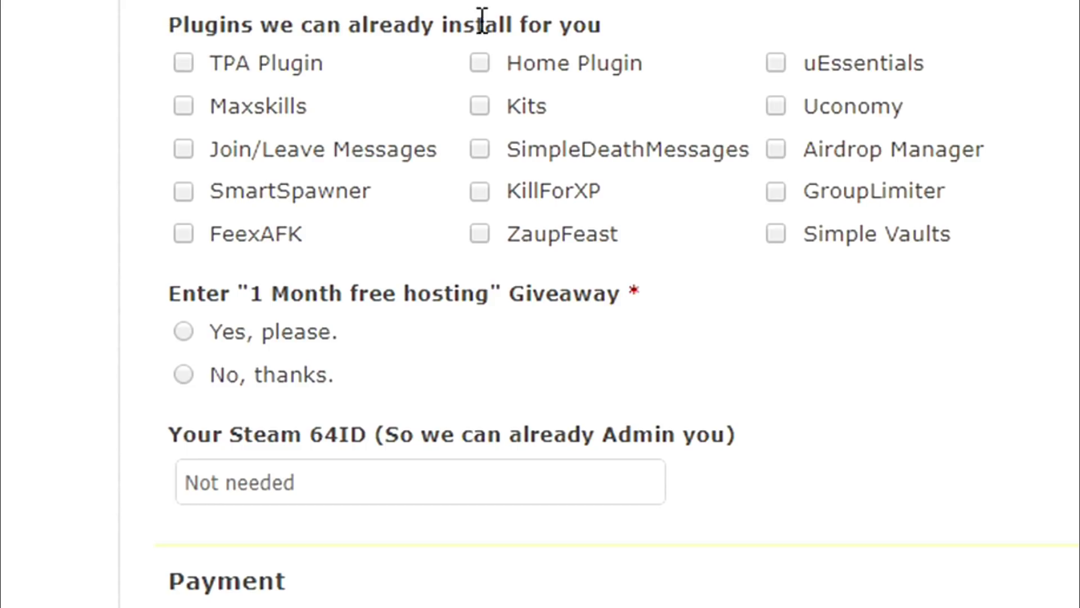
- Request the TPA Plugin, answer 'Yes, please' to the giveaway, and focus the PayPal e-mail field
click(184, 62)
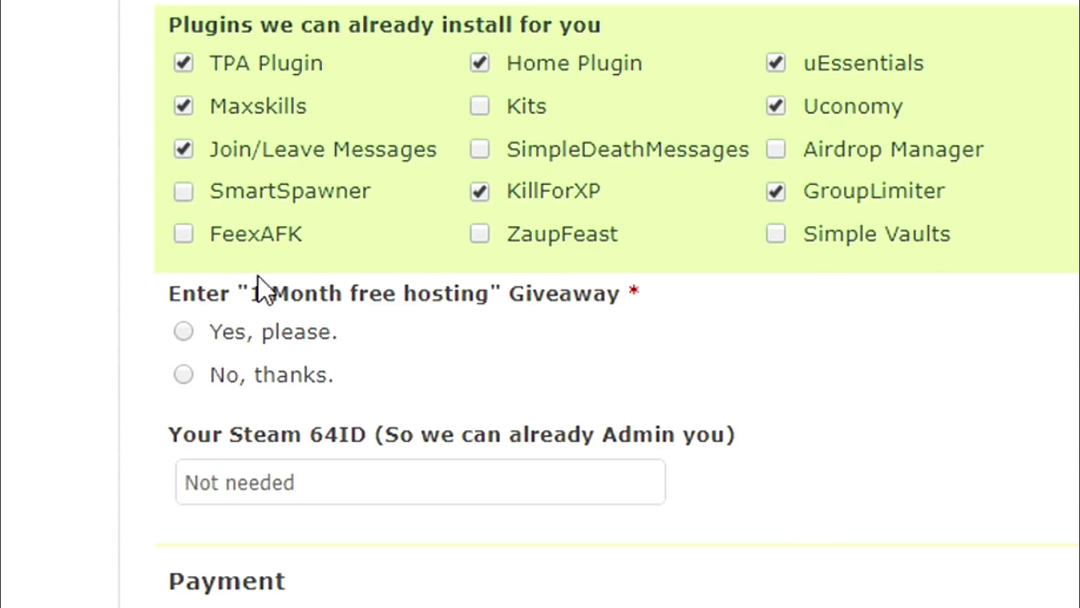
click(232, 332)
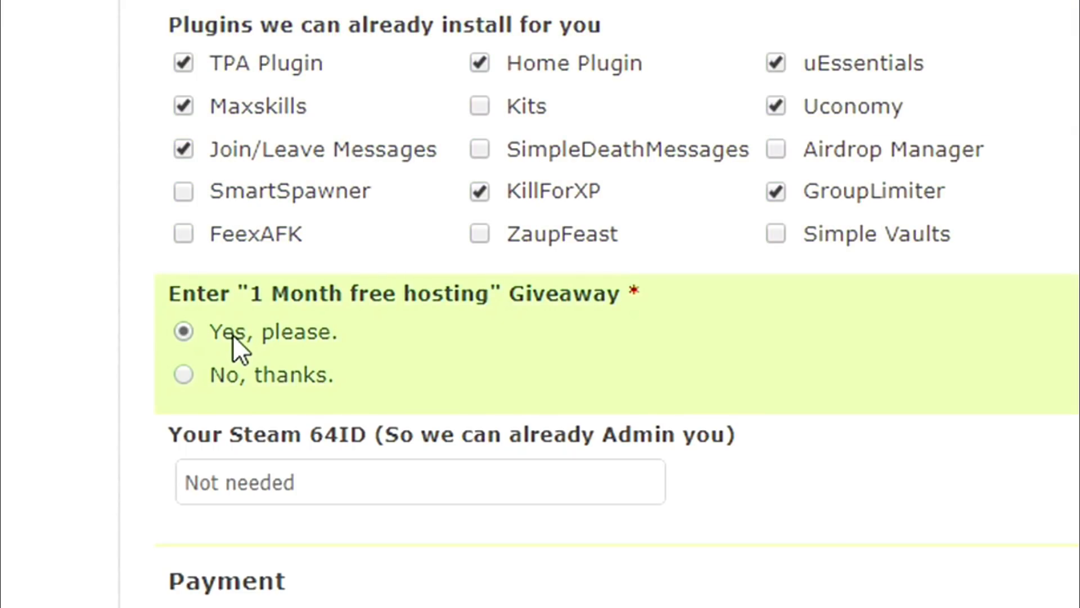
scroll(164, 364, down, 3)
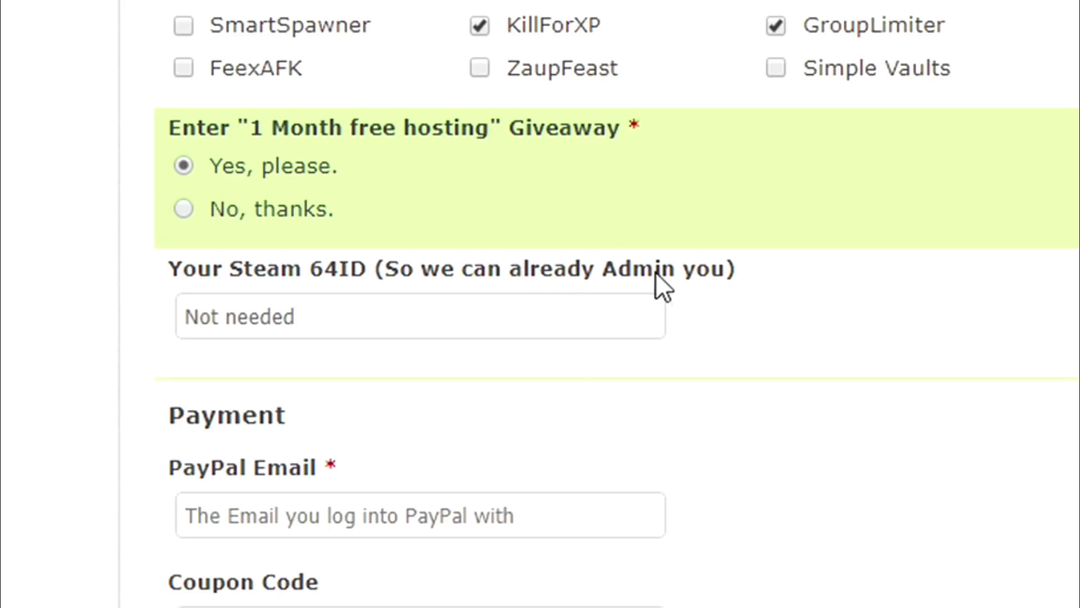
click(550, 303)
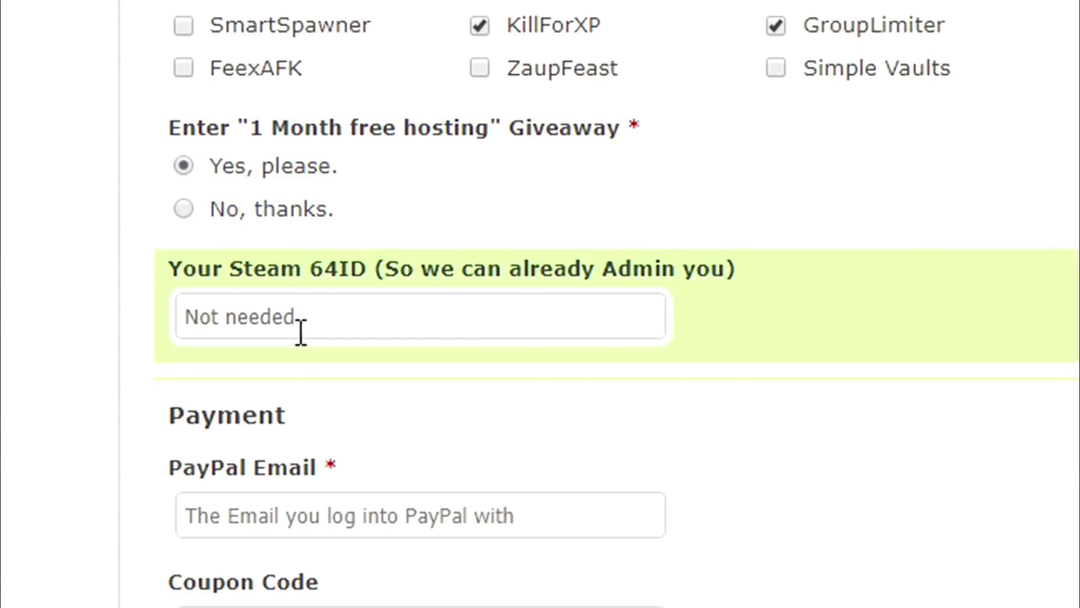
drag(304, 319, 144, 321)
click(359, 306)
scroll(414, 400, down, 3)
click(532, 360)
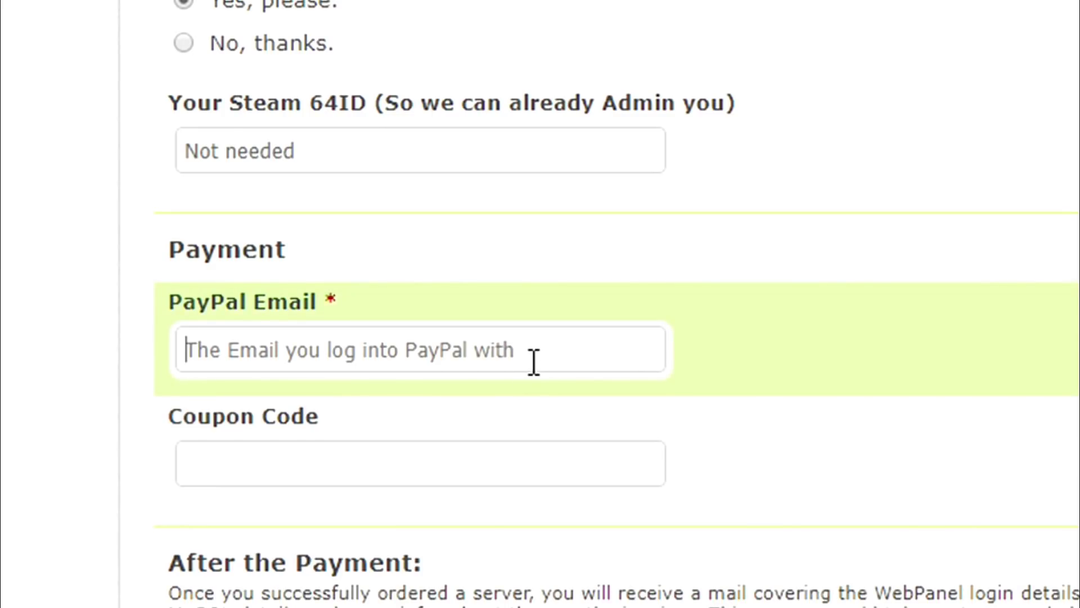
- Enter your coupon code in the order form's Coupon Code field
scroll(873, 483, up, 3)
scroll(873, 482, down, 3)
click(273, 471)
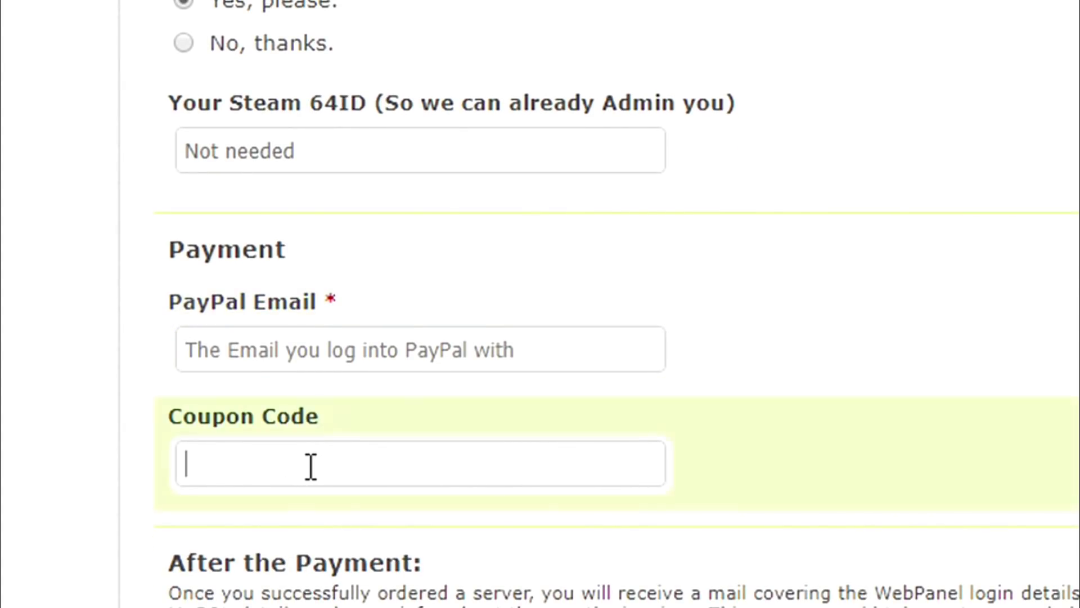
text(marshgames)
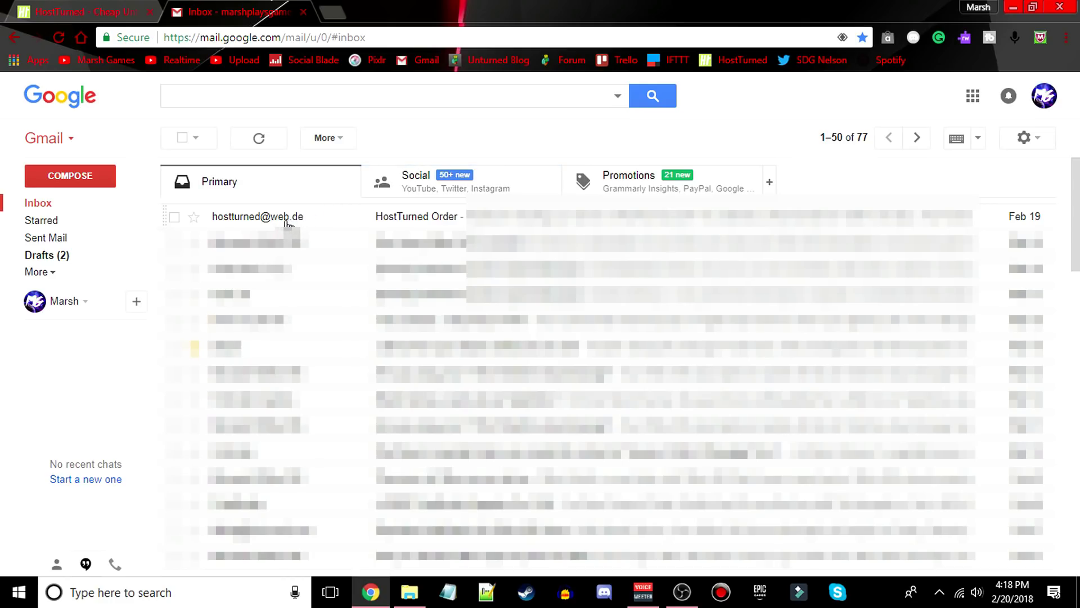
- Open the HostTurned Order email and note the login name, phpMyAdmin link and gamed.panel.de address
click(332, 221)
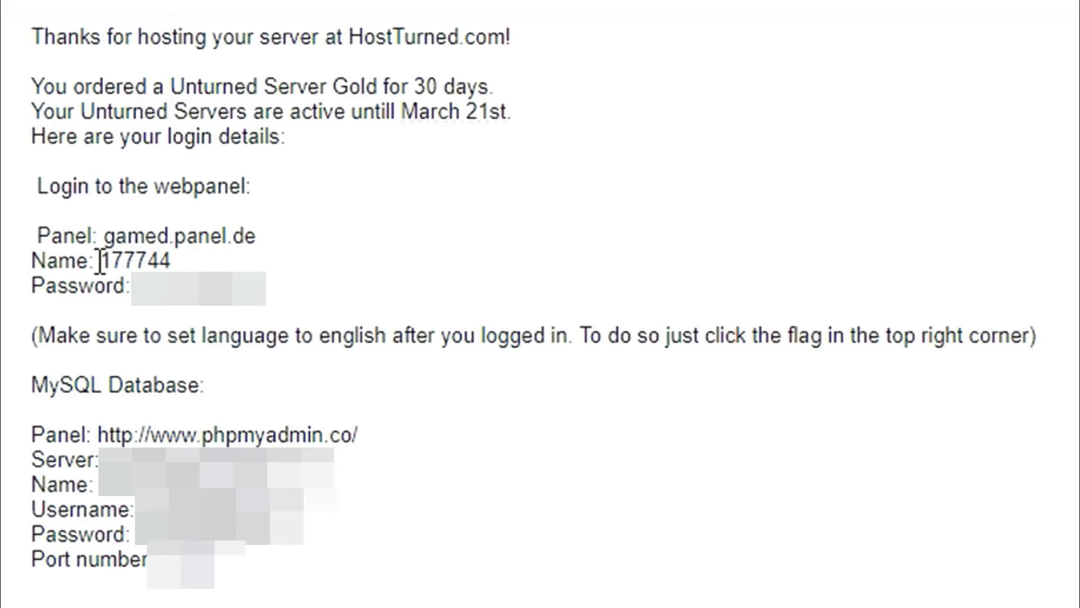
drag(99, 261, 170, 260)
click(558, 370)
drag(99, 434, 145, 434)
click(377, 430)
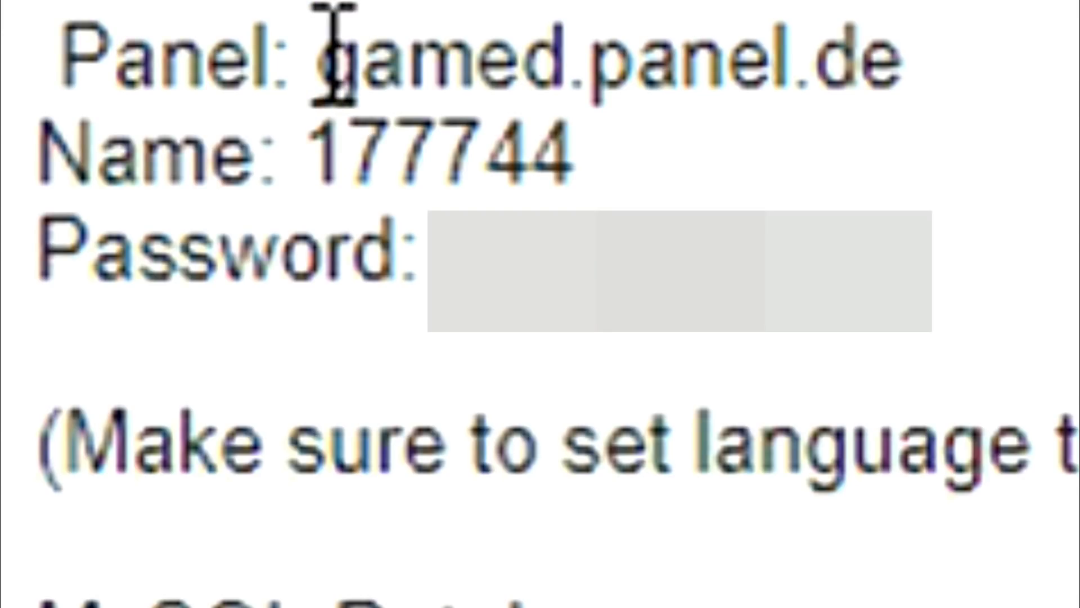
drag(317, 59, 1037, 56)
click(1038, 56)
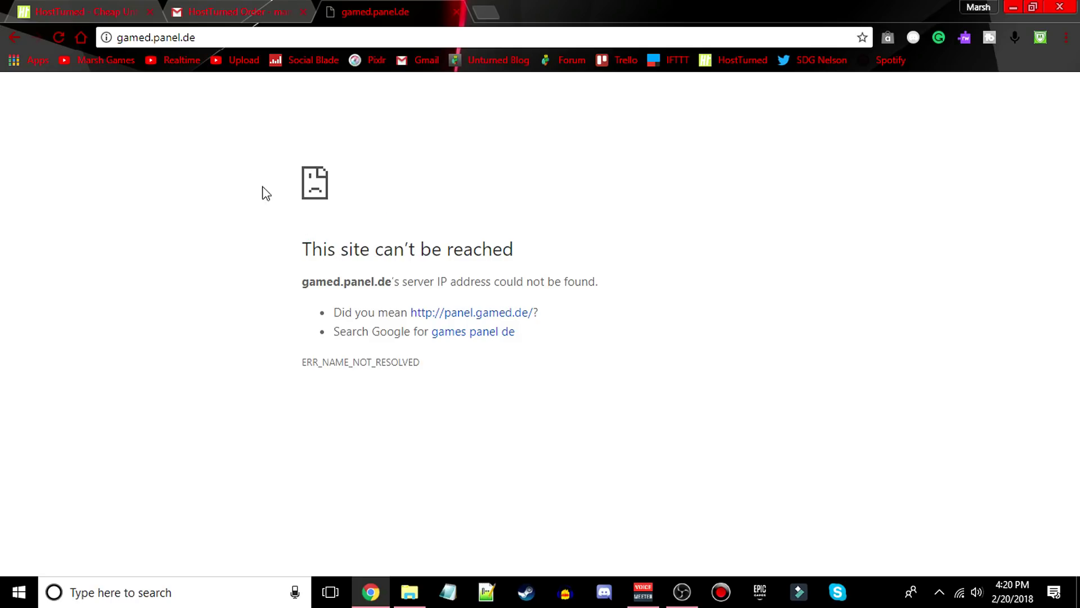
click(120, 39)
click(119, 40)
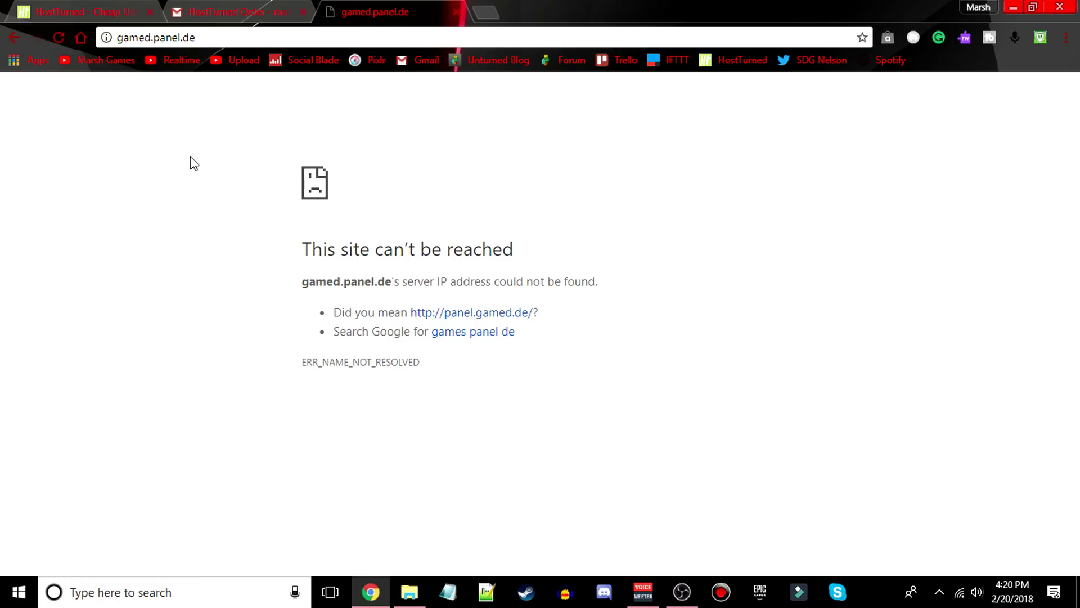
click(117, 38)
click(118, 38)
text(https)
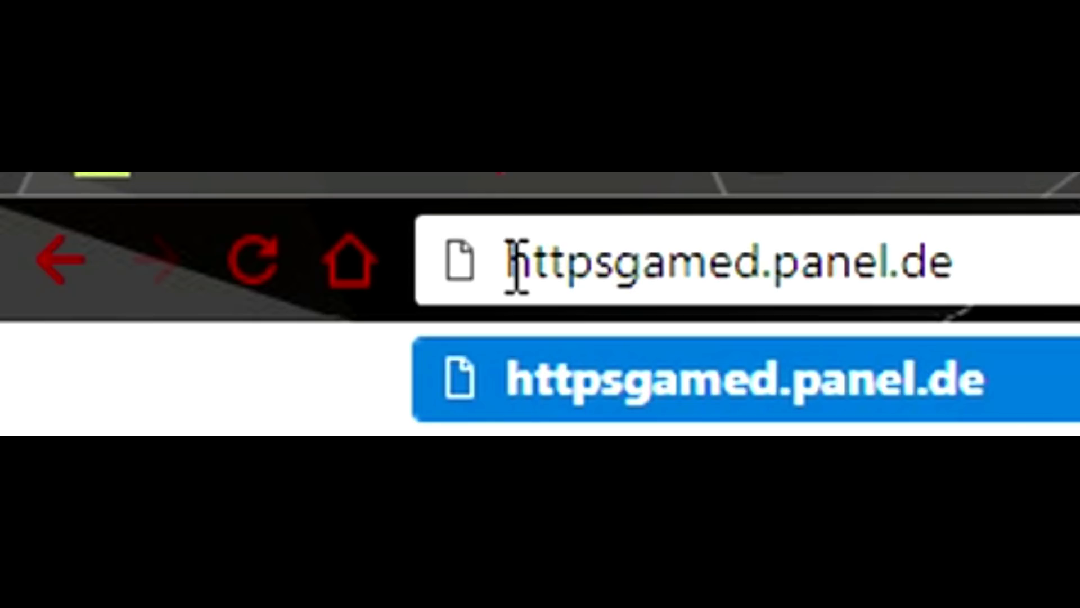
text(://)
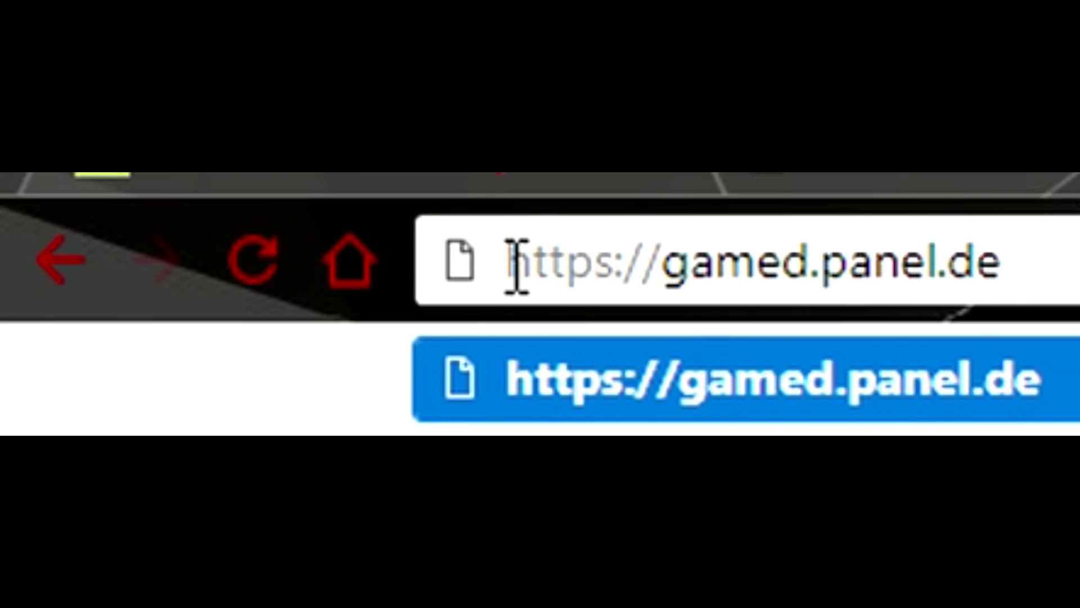
key(Return)
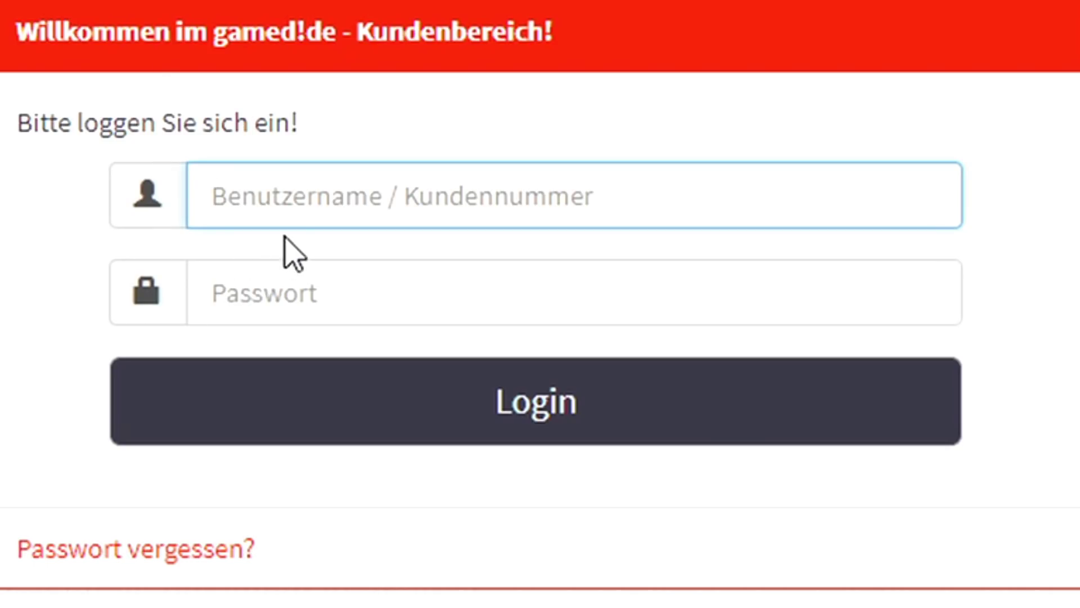
- Log in to the gamed.de customer area with the saved username and the account password
click(297, 193)
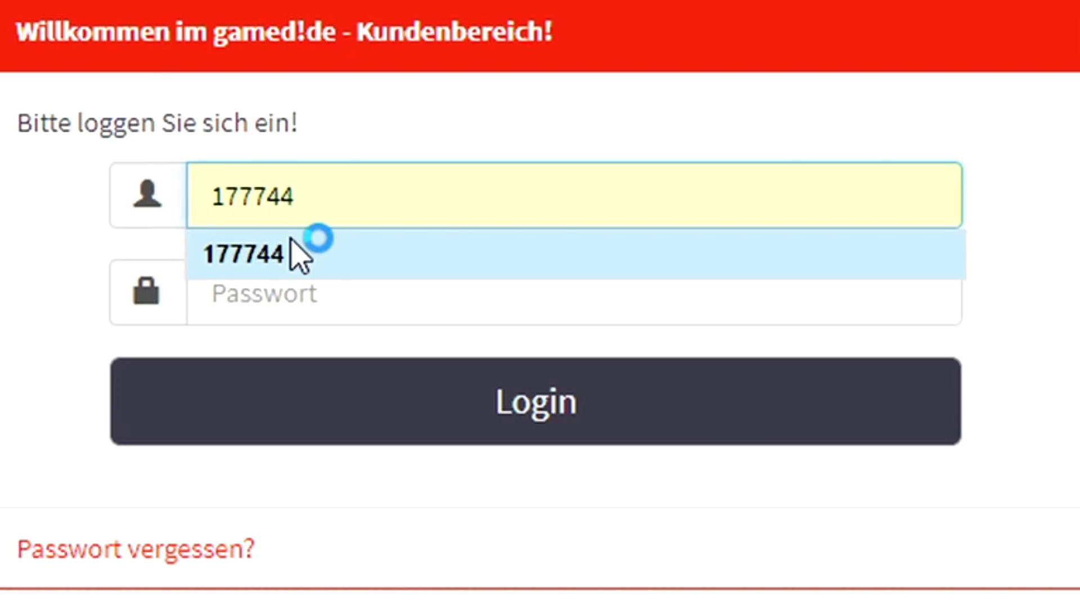
click(276, 256)
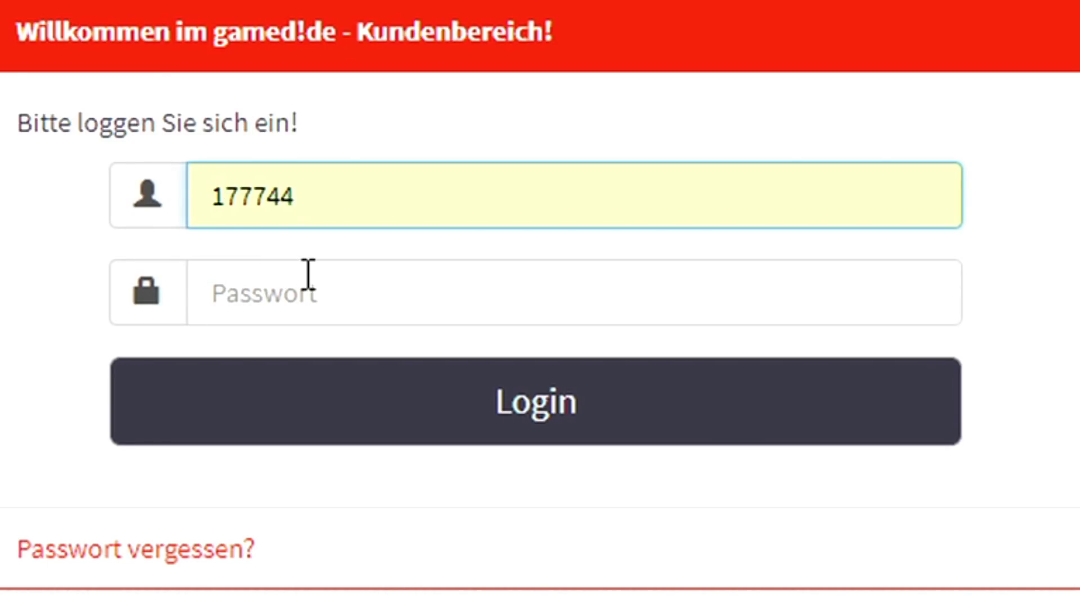
click(355, 262)
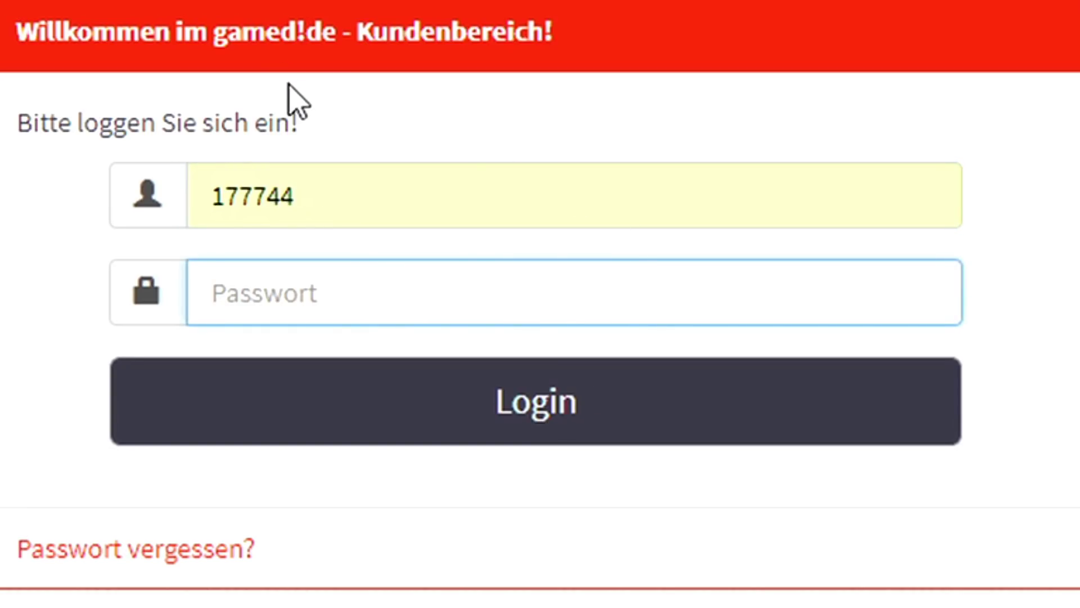
text(***********)
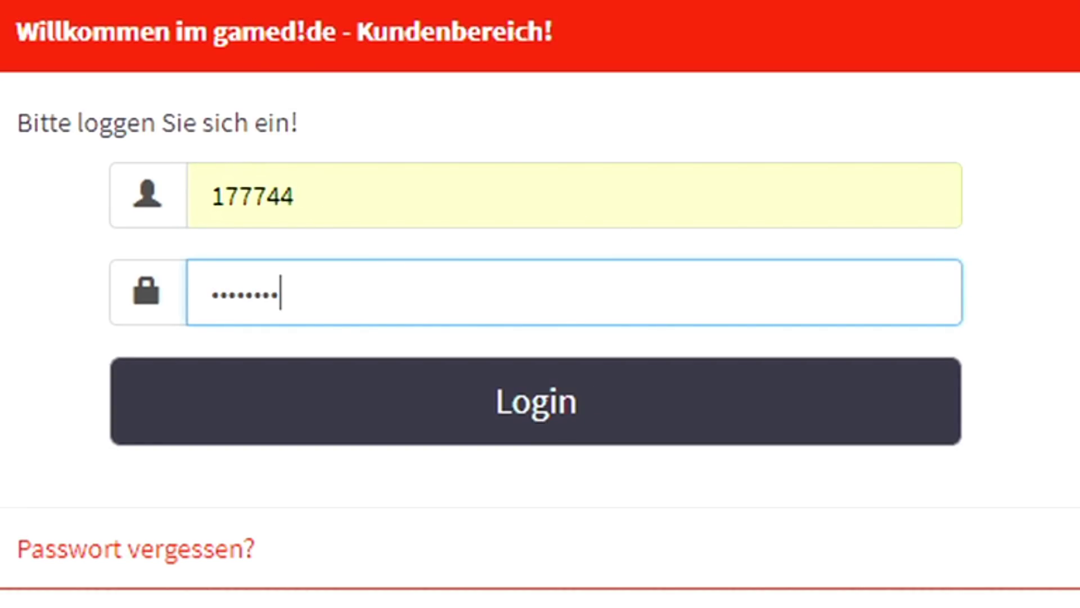
click(548, 387)
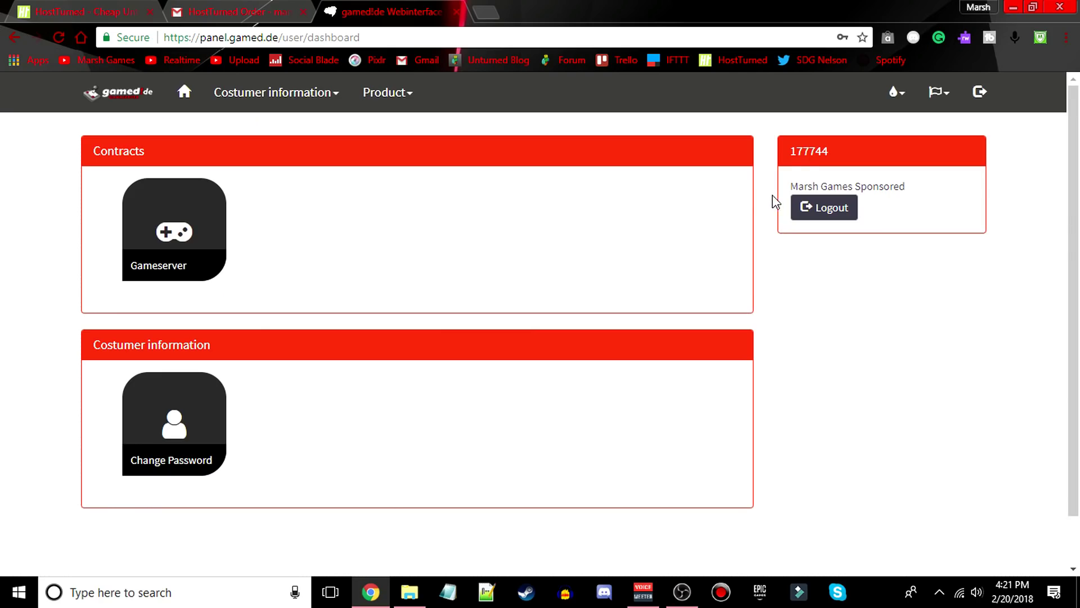
- Switch the panel language to English and open the Gameserver contract
click(937, 93)
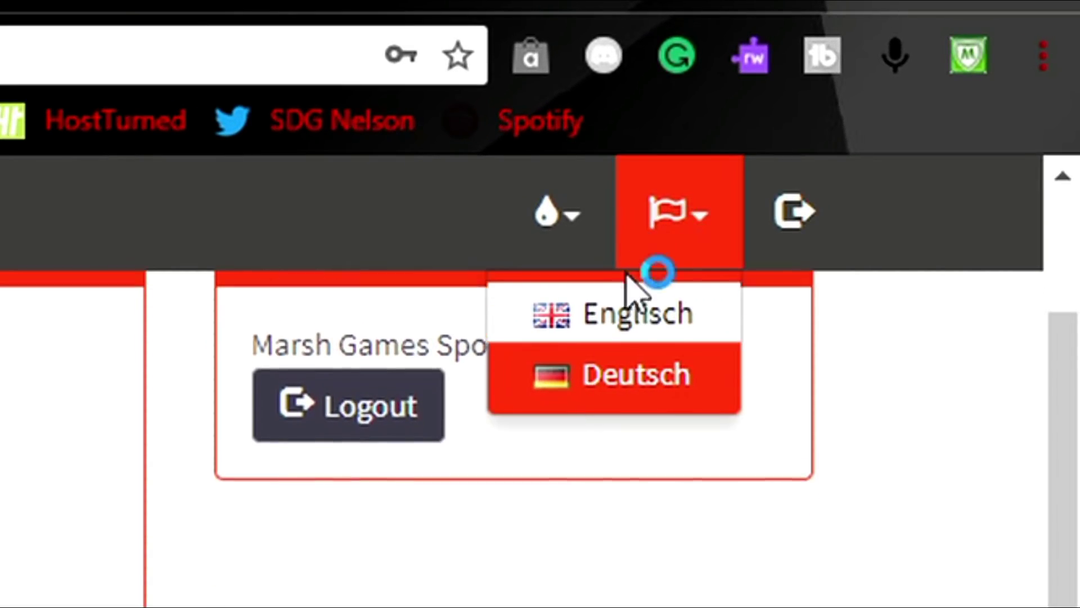
click(625, 377)
click(701, 214)
click(692, 315)
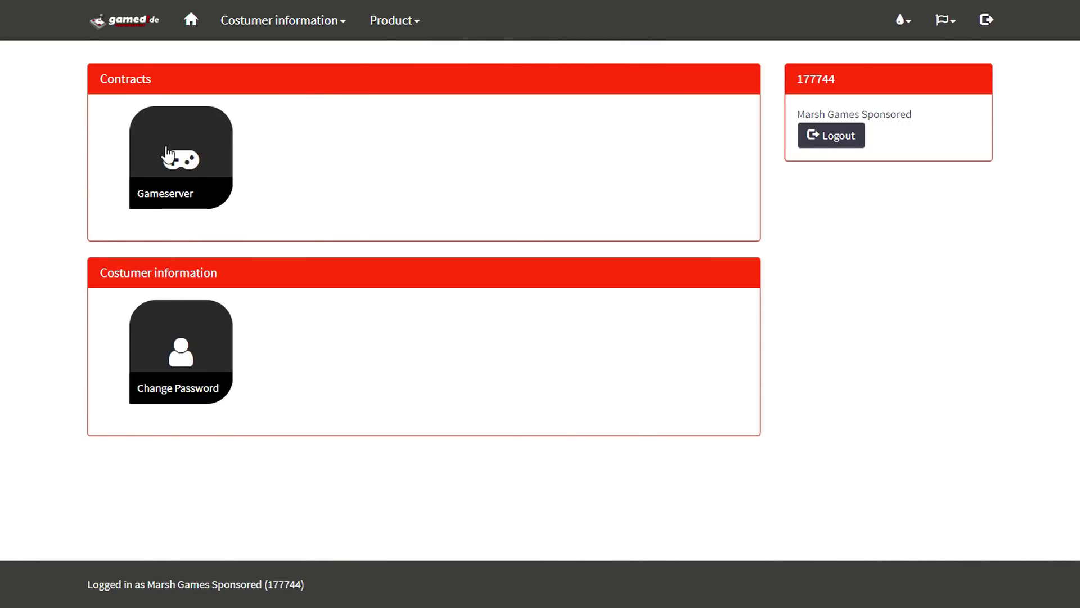
click(201, 149)
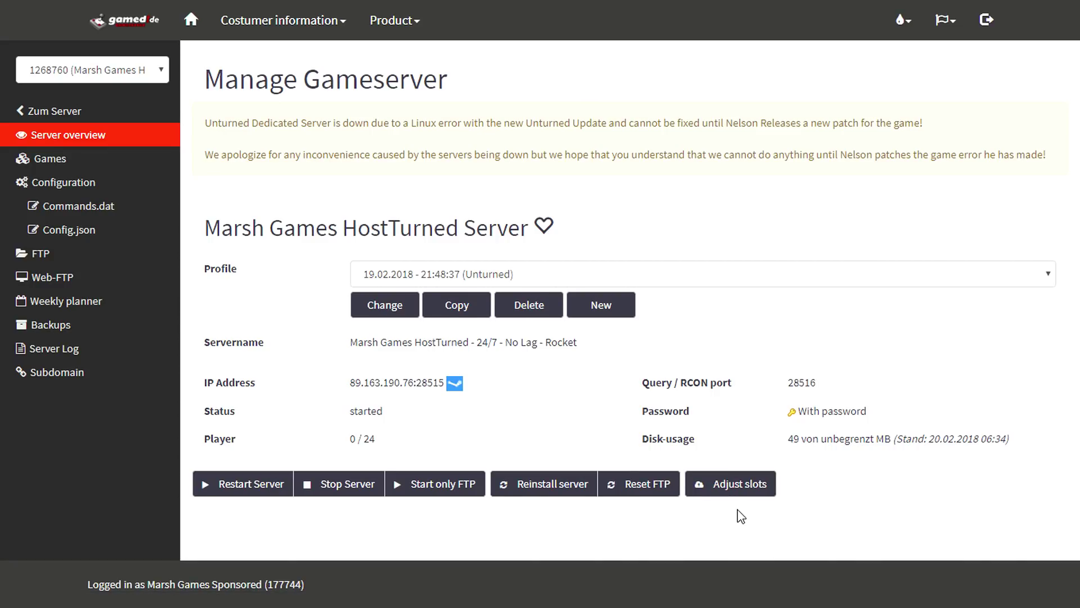
- Check the server's IP address and status on the overview page
drag(347, 388, 444, 390)
click(442, 389)
drag(349, 410, 401, 417)
click(402, 419)
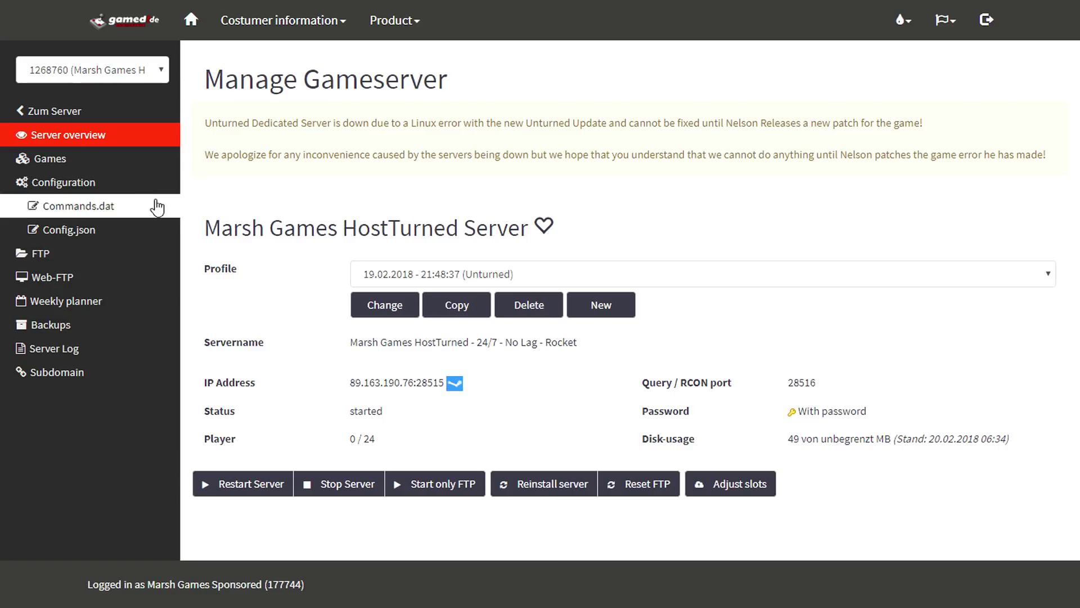
- Go to the Games page and translate its German error message into English
click(86, 163)
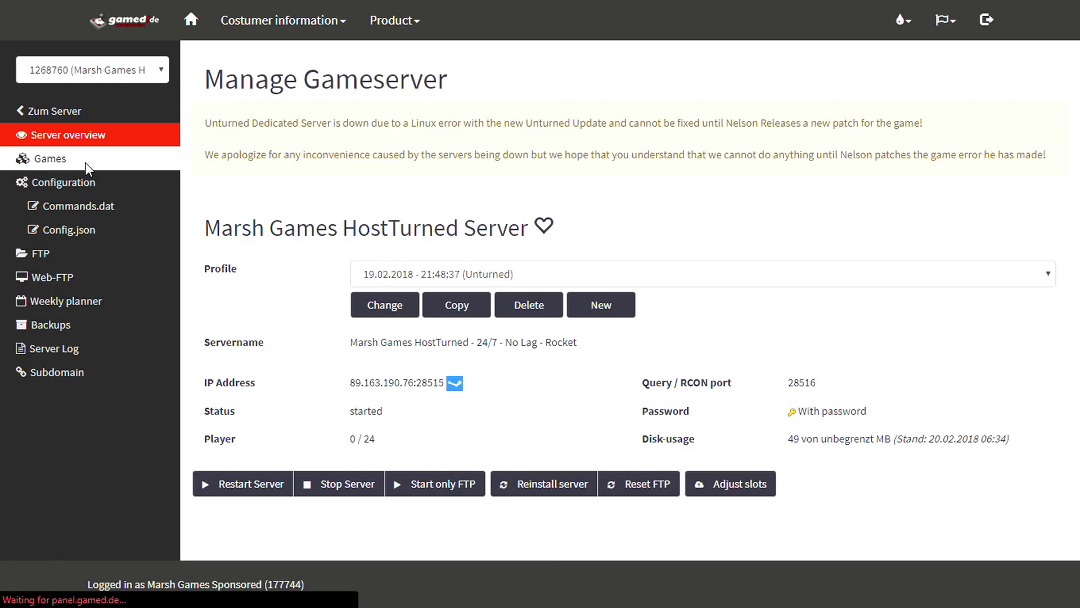
click(742, 66)
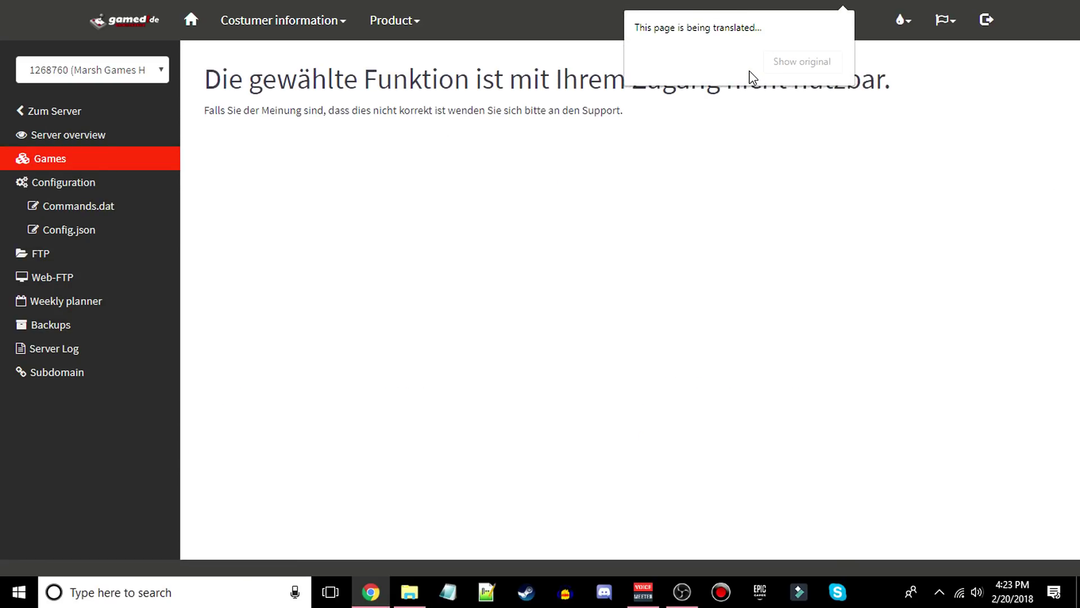
click(457, 112)
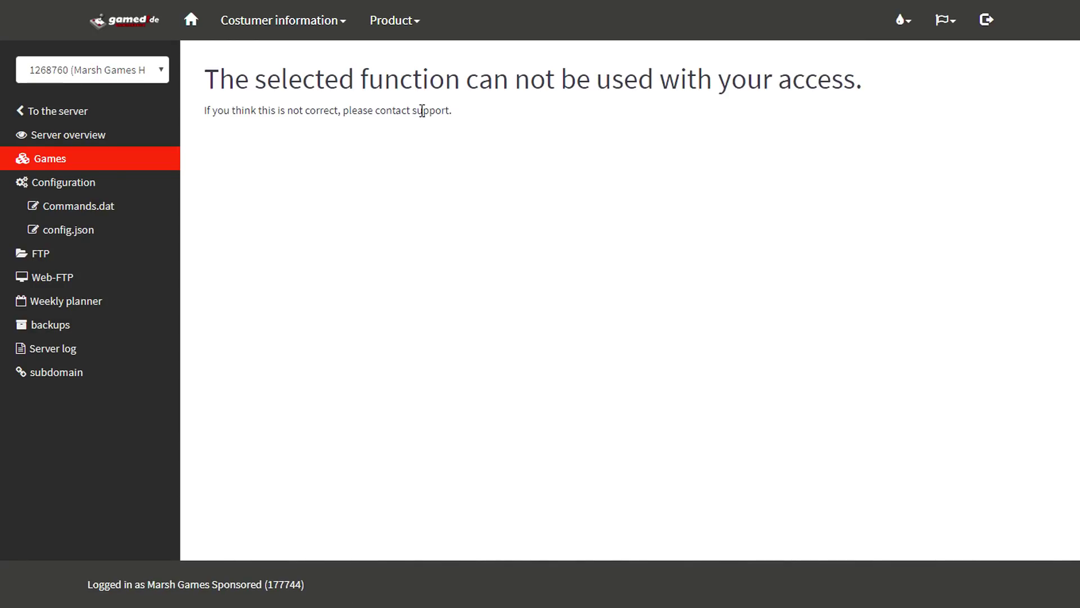
click(173, 118)
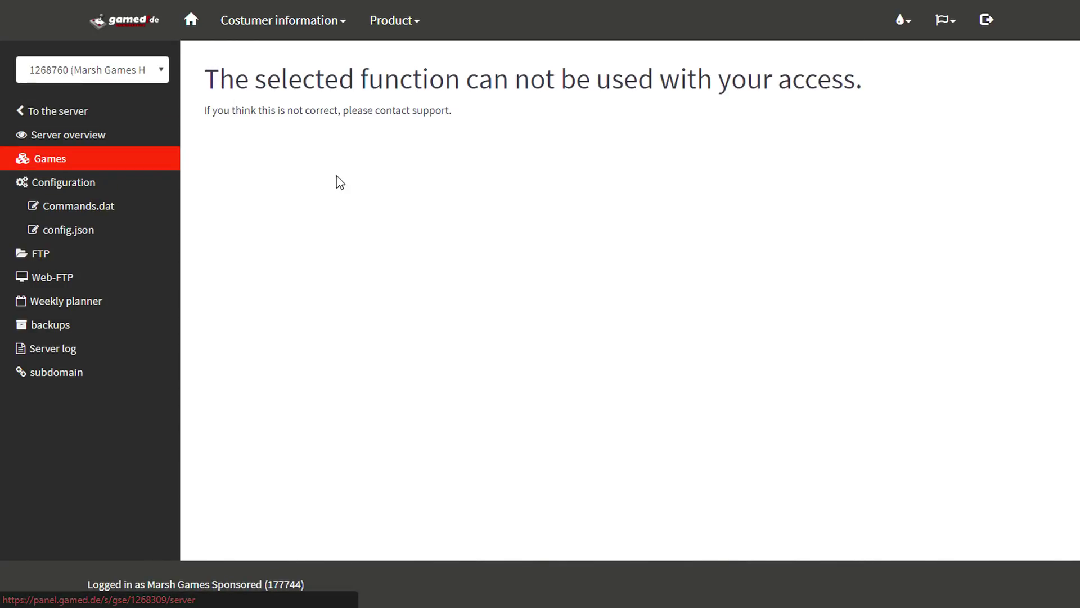
- Open the server Configuration page and look over its description and profile name
click(118, 182)
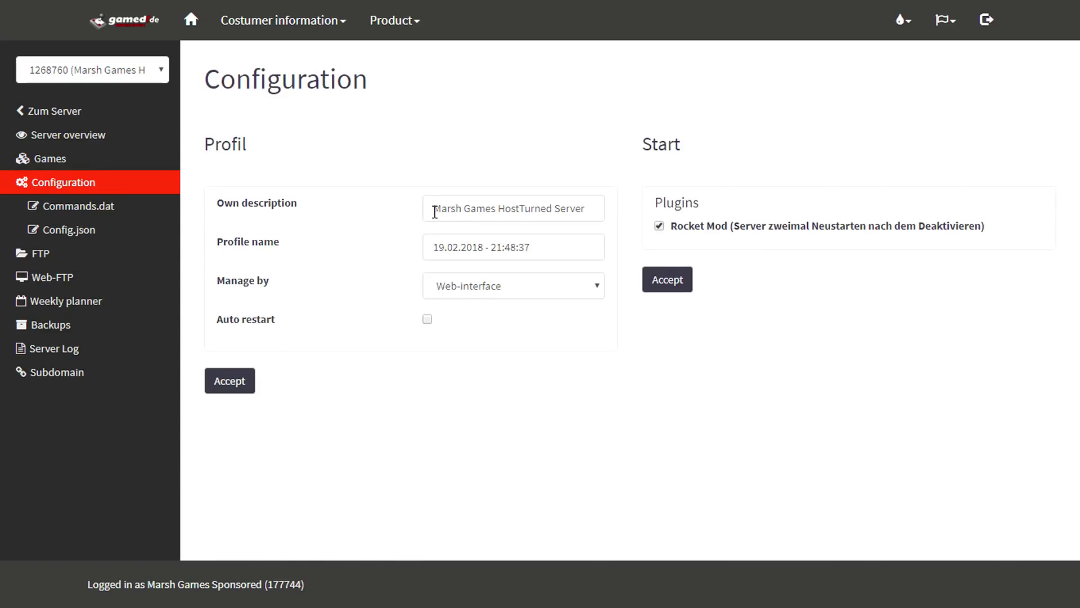
drag(431, 212, 593, 212)
click(597, 217)
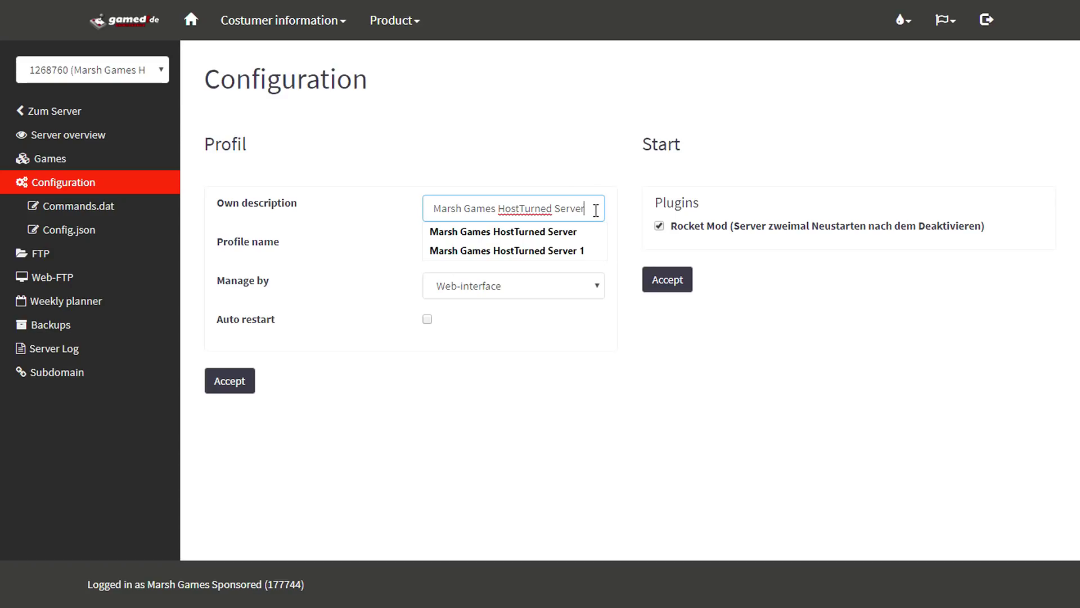
drag(591, 212, 430, 212)
click(588, 216)
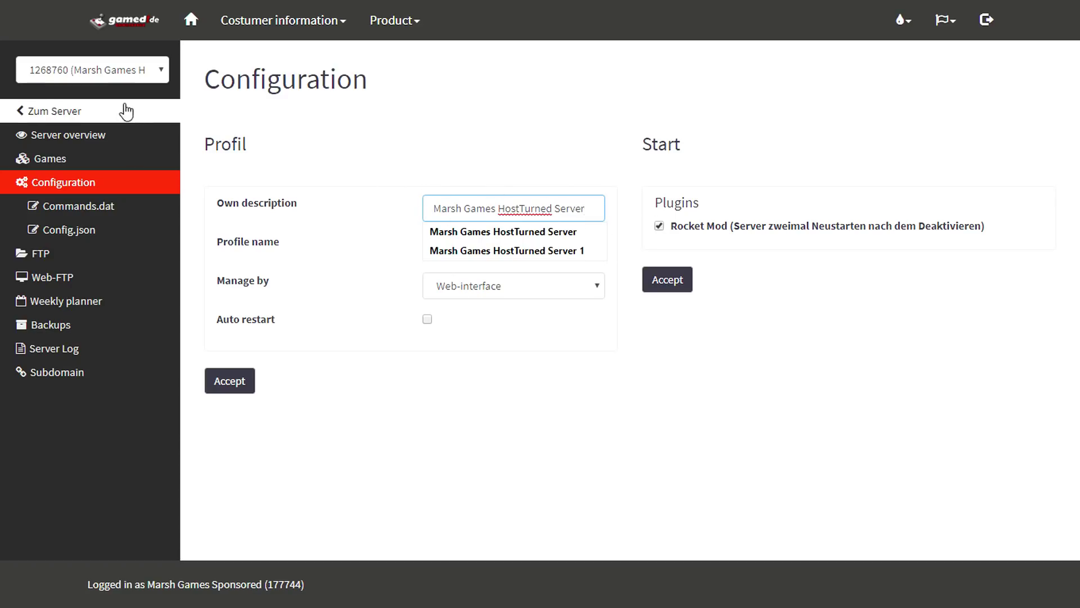
click(157, 73)
click(159, 76)
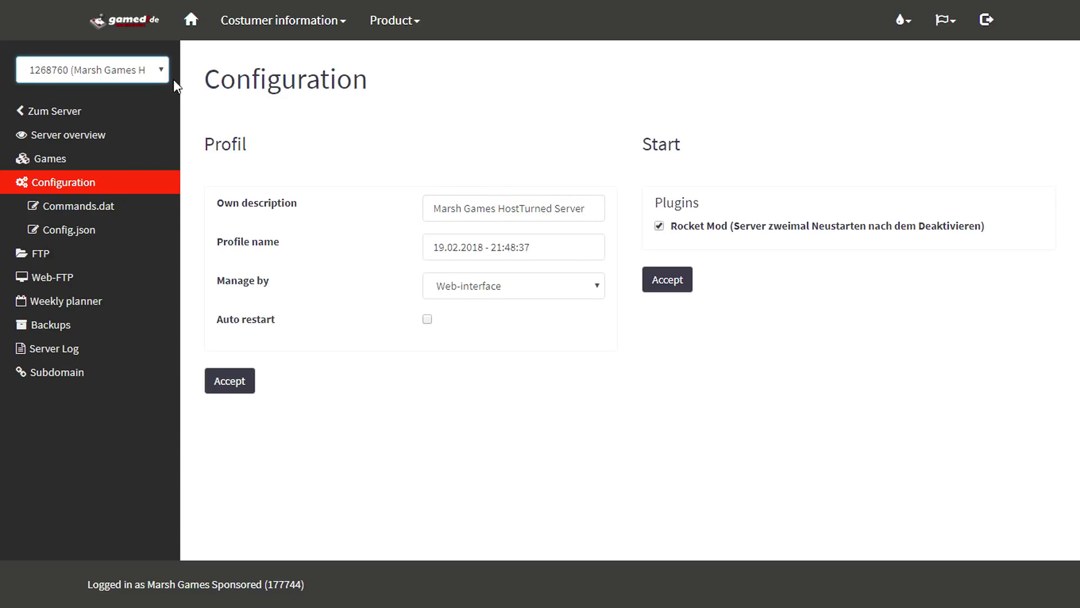
drag(540, 252, 414, 243)
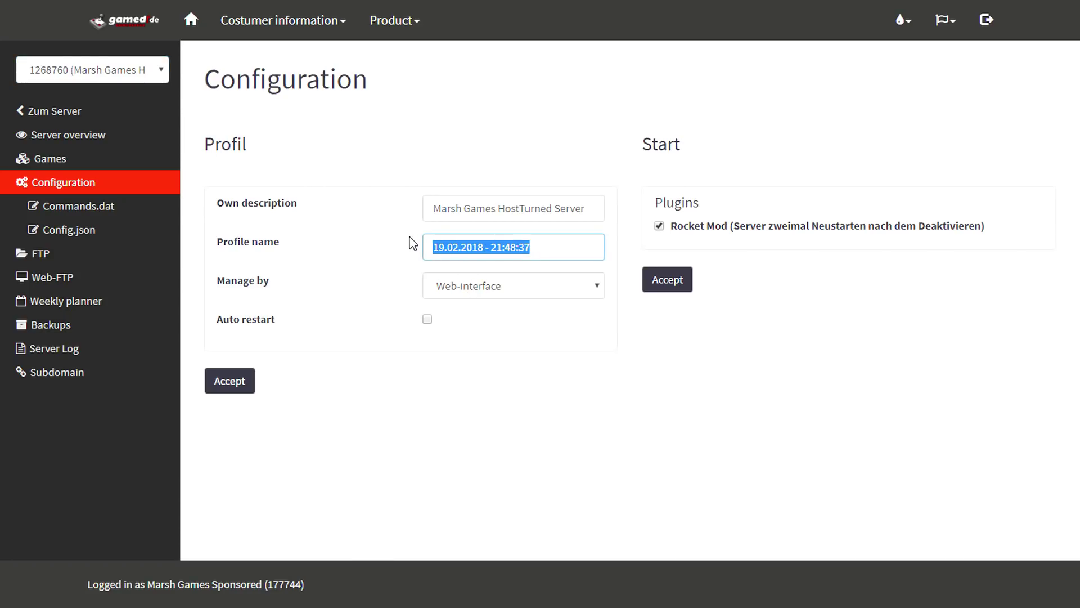
click(491, 288)
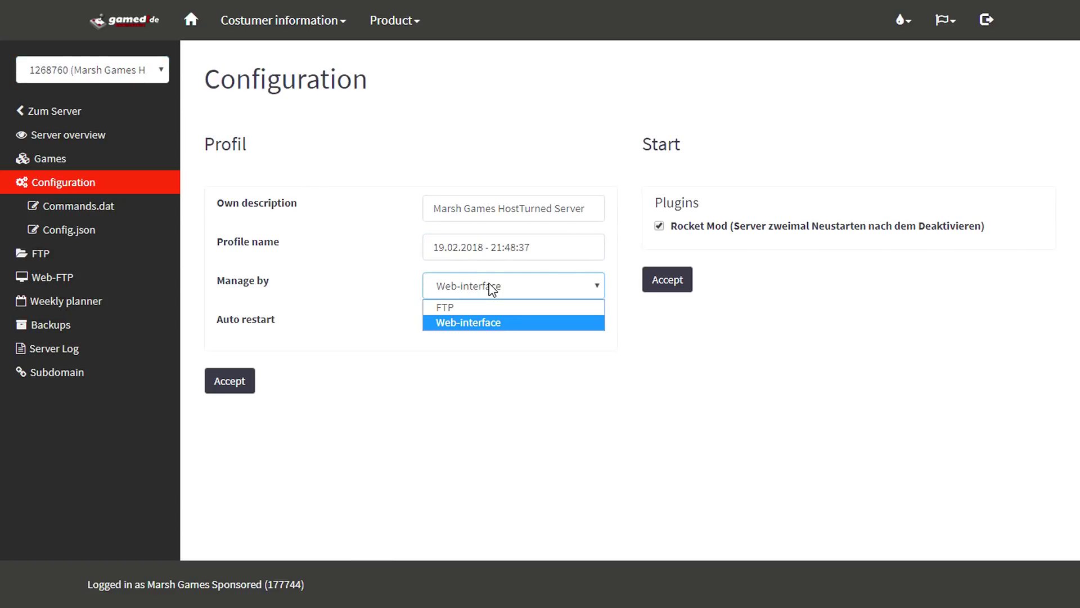
- Keep management on Web-interface and accept the start settings with Rocket Mod enabled
click(490, 293)
click(488, 290)
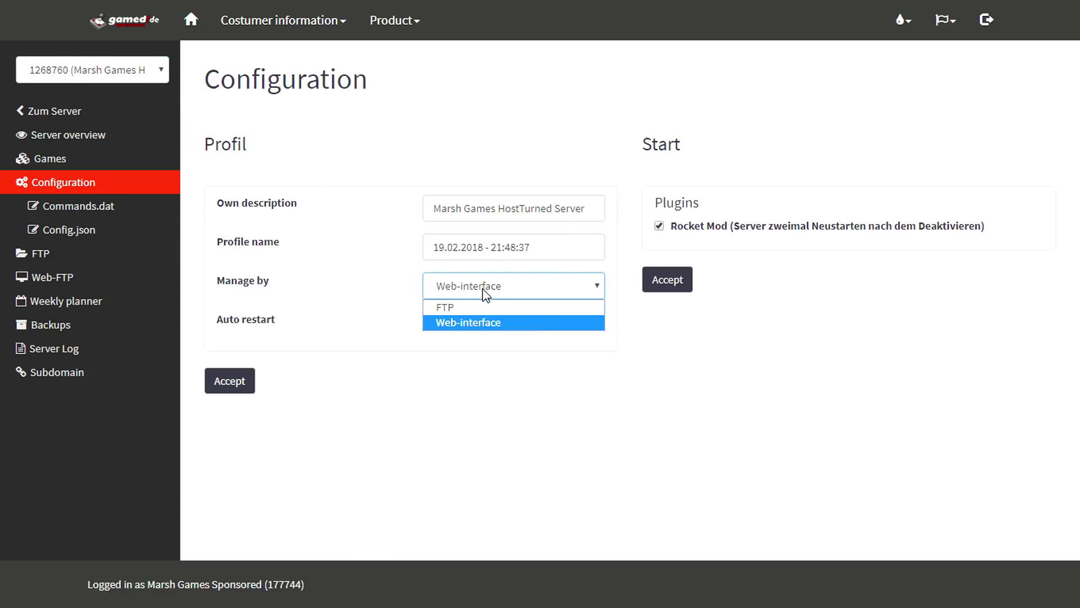
click(463, 323)
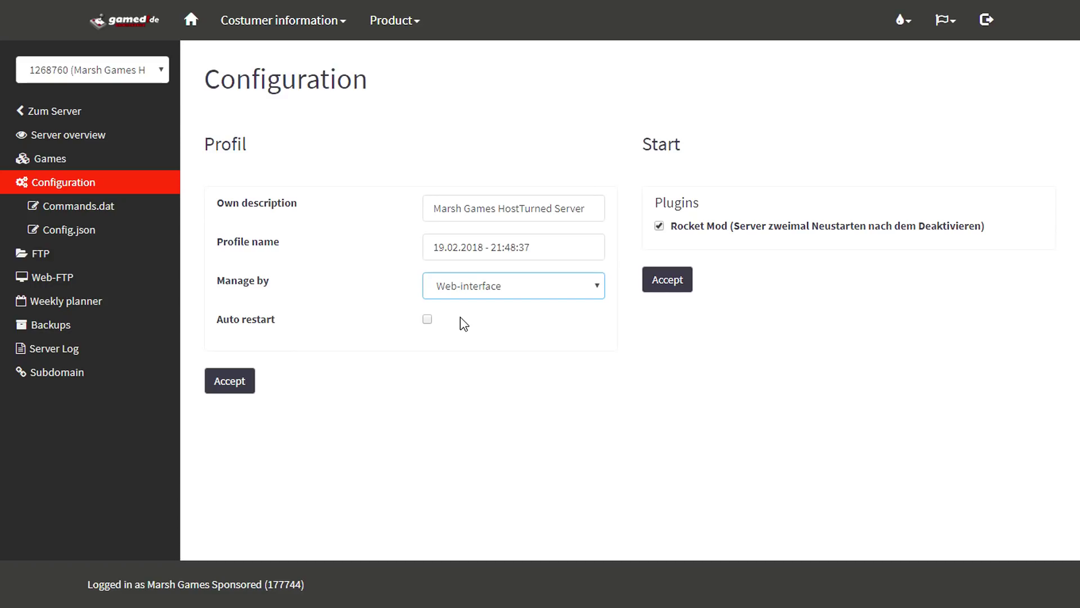
click(460, 323)
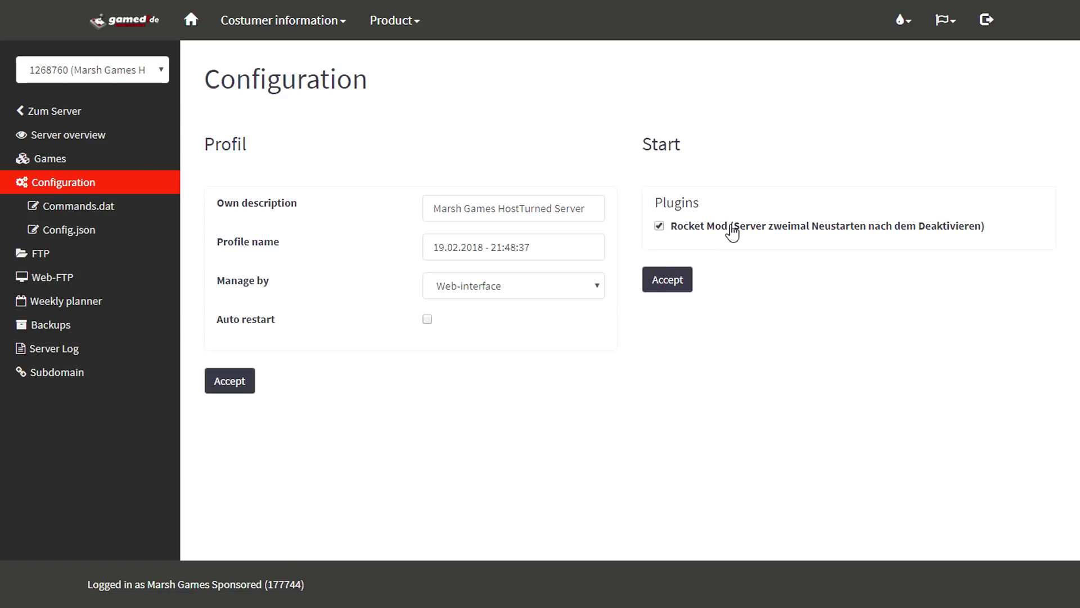
click(687, 283)
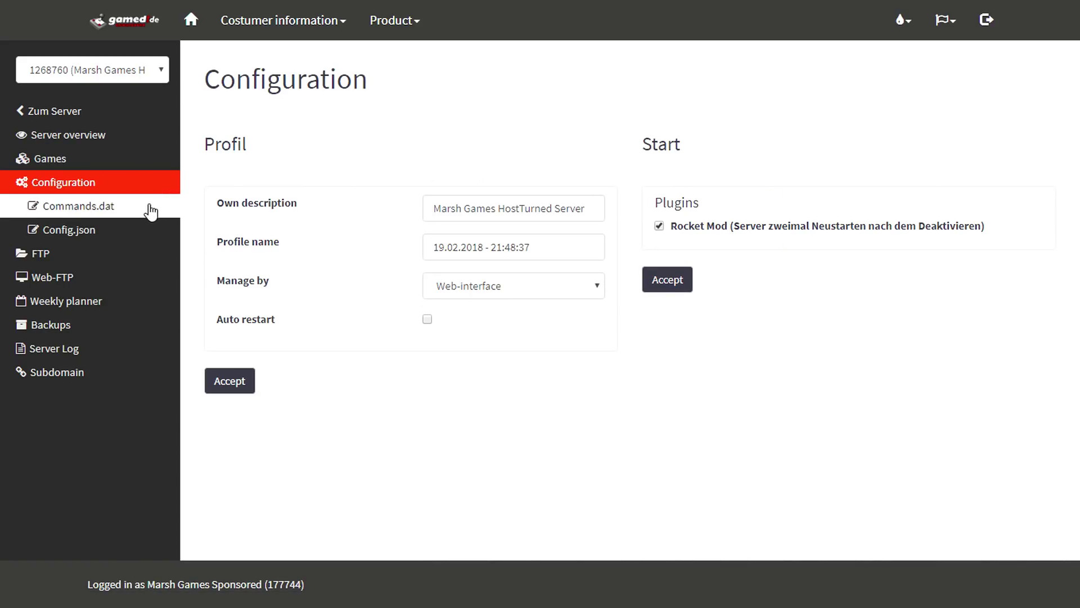
- Open Commands.dat and replace the server password with a new one
click(122, 212)
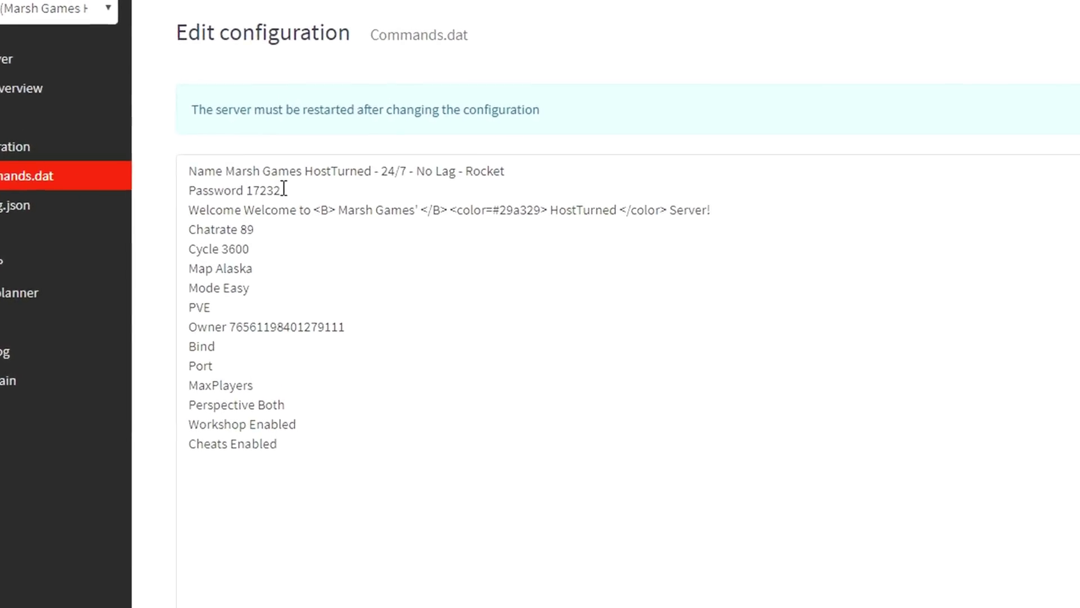
drag(281, 190, 246, 192)
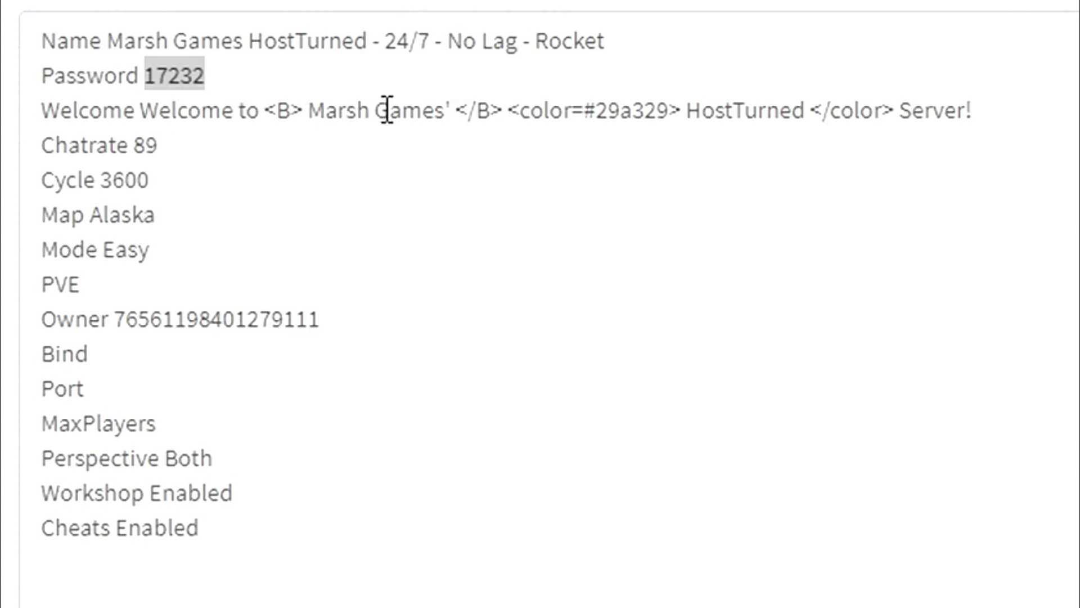
text(13)
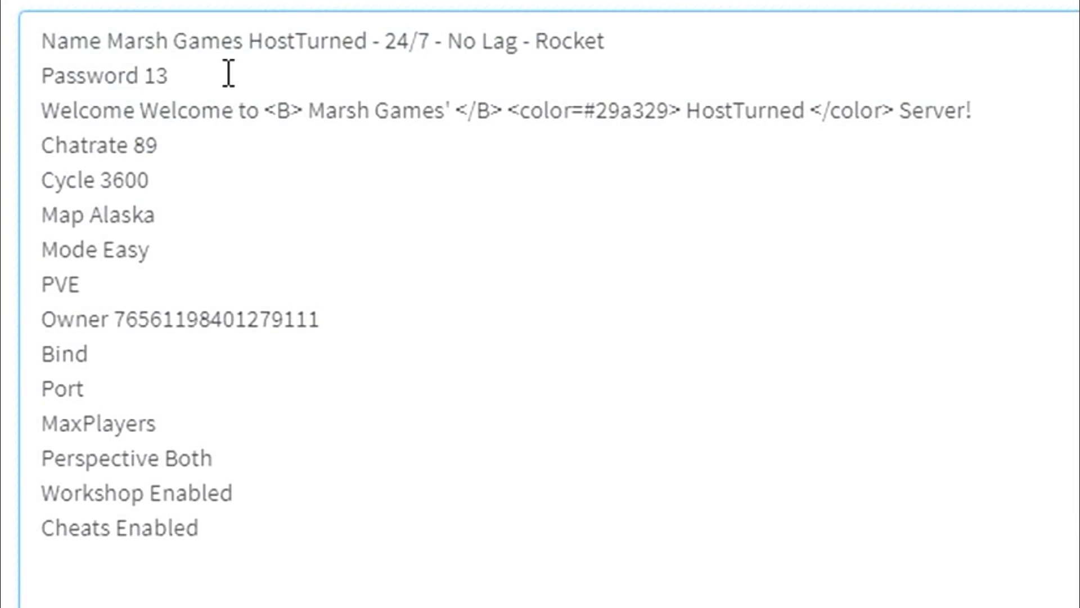
key(BackSpace)
text(23)
drag(108, 43, 950, 49)
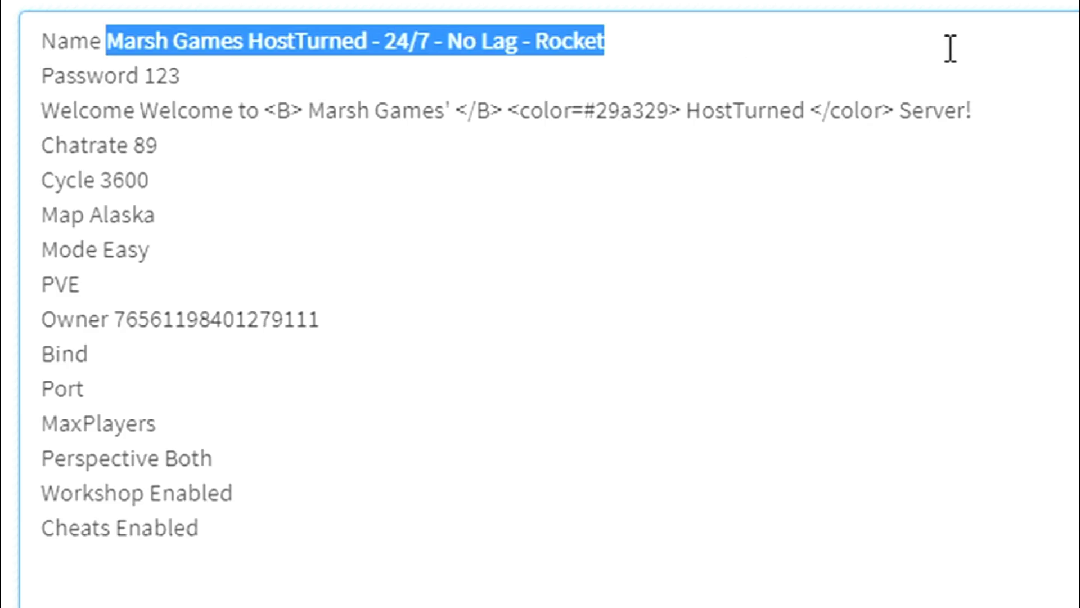
click(931, 56)
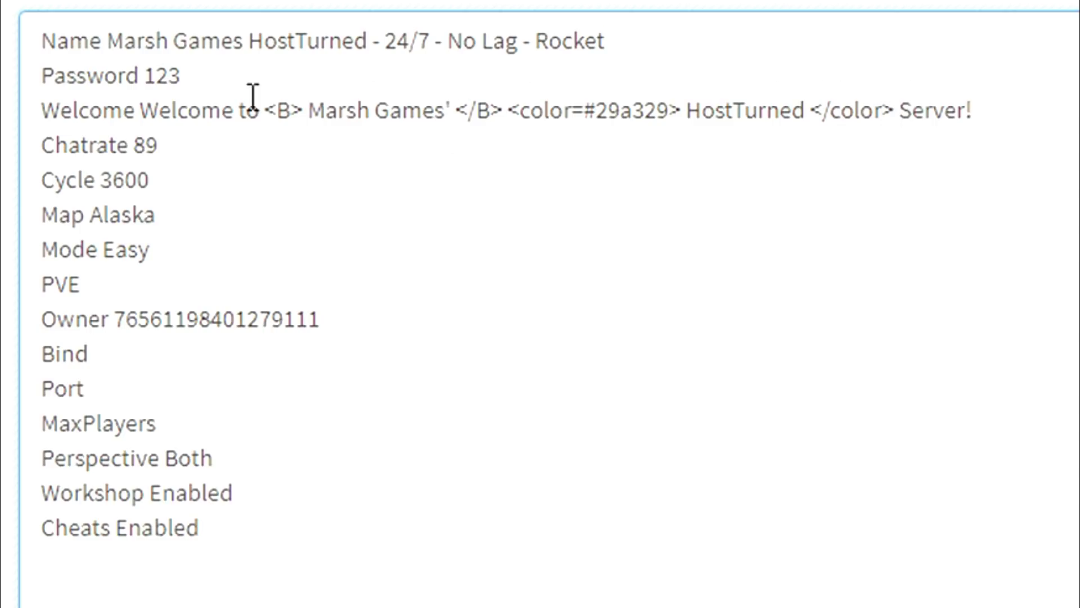
- Review the Chatrate 89 and Cycle 3600 values in Commands.dat
click(170, 178)
click(175, 149)
double_click(145, 147)
click(171, 142)
click(181, 176)
drag(180, 176, 106, 178)
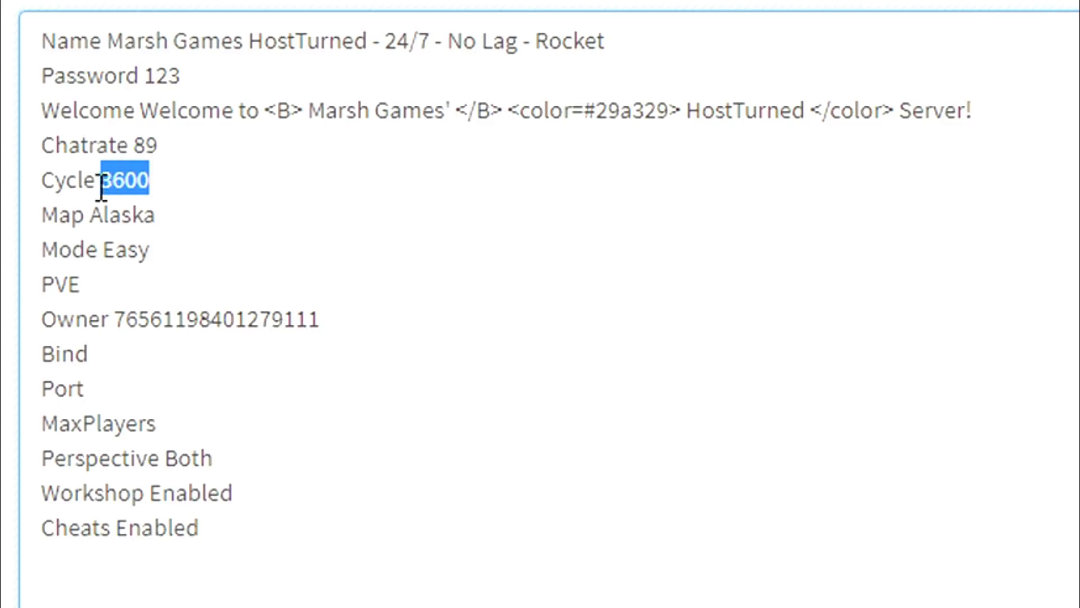
click(163, 180)
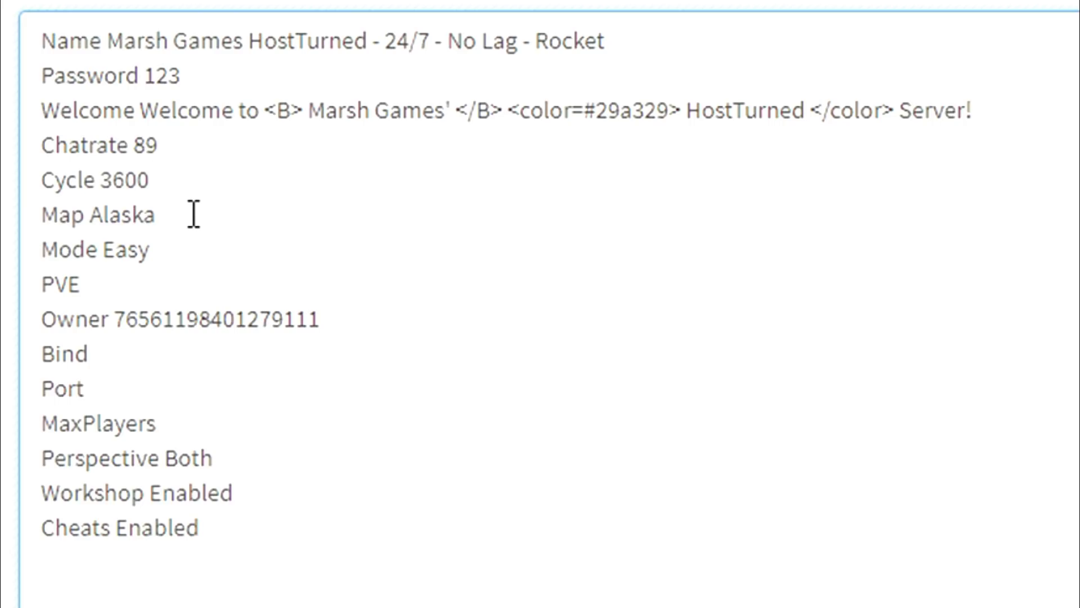
- Change the map from Alaska to PEI, set the mode line to PVP, and check the Owner ID
drag(193, 214, 93, 217)
text(PEI)
click(188, 249)
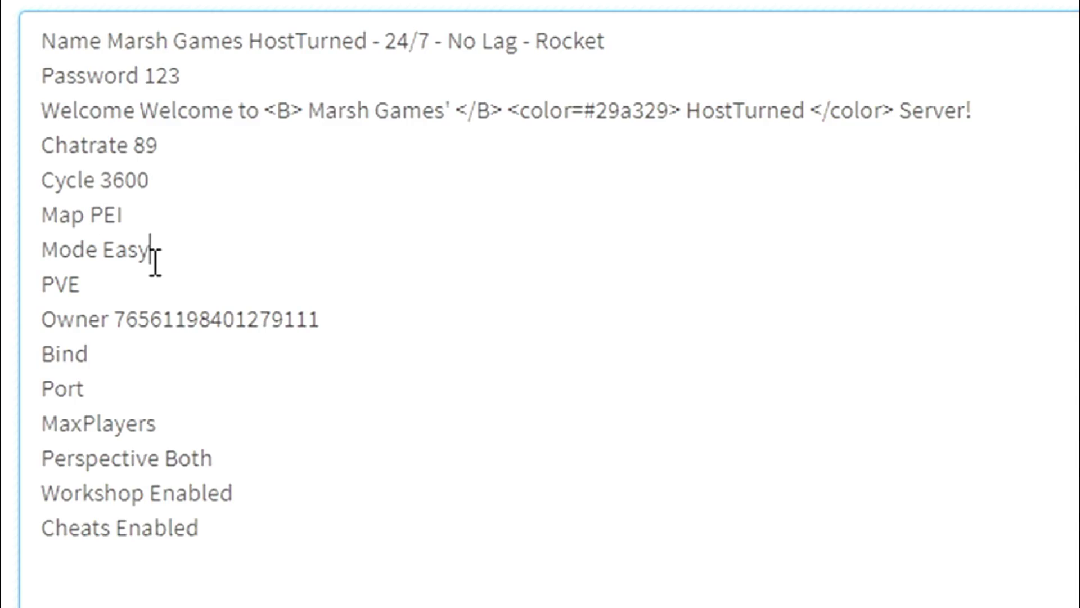
click(105, 283)
drag(111, 318, 336, 309)
click(340, 309)
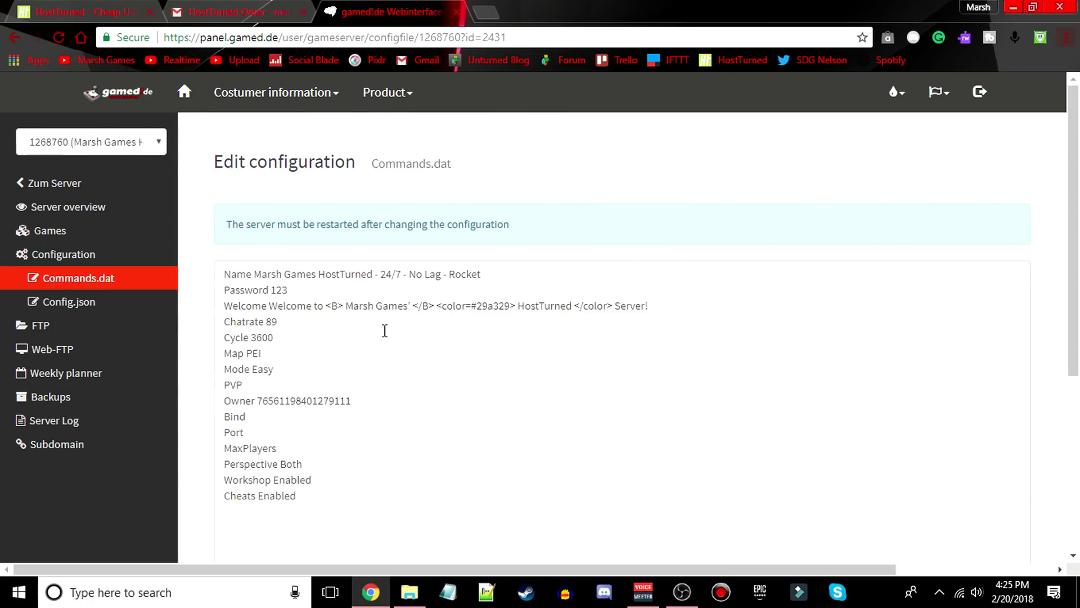
drag(258, 404, 357, 400)
click(360, 402)
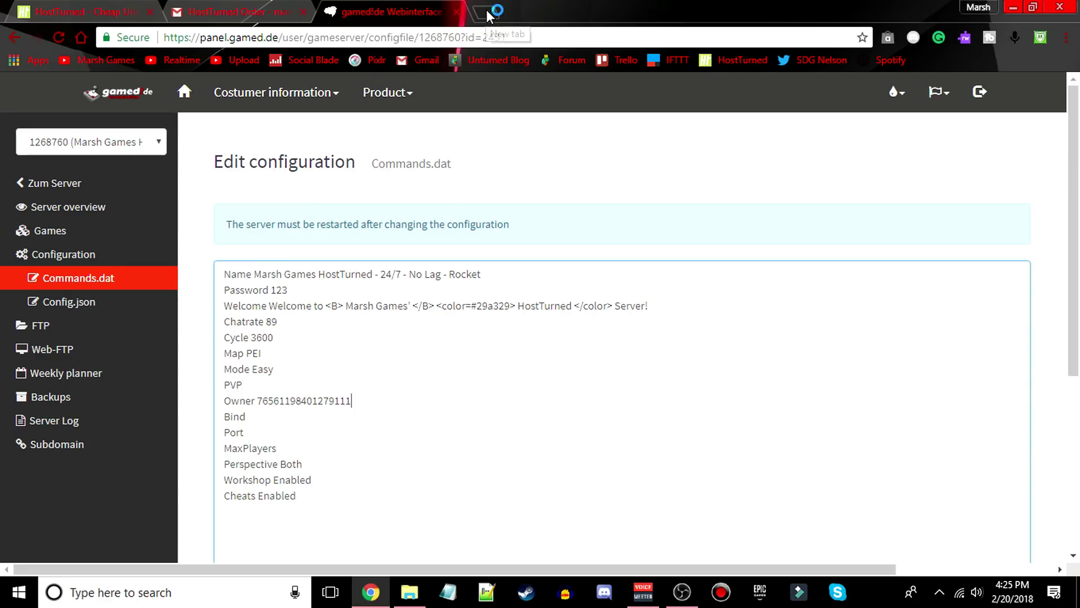
- Load the Steam Community home page in a new browser tab
click(486, 14)
text(ste4a)
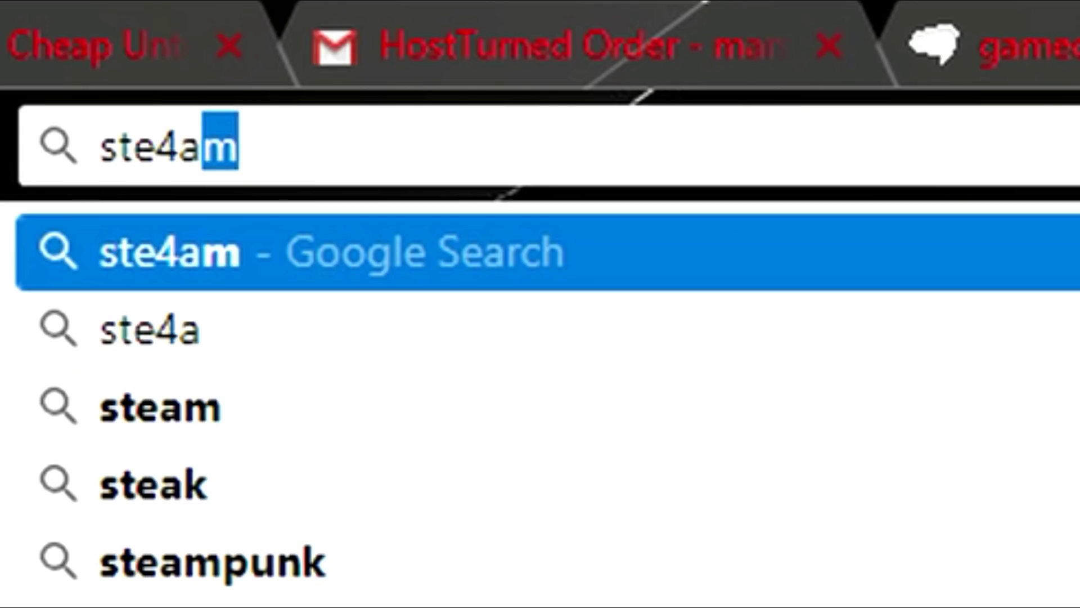
key(BackSpace)
key(BackSpace)
key(BackSpace)
text(am)
key(Return)
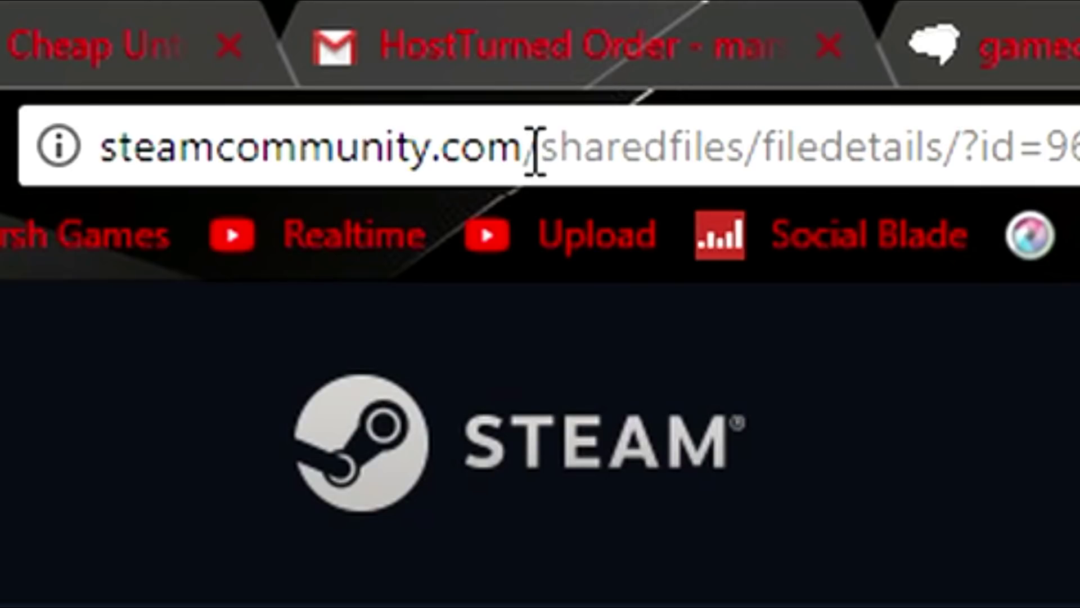
click(532, 149)
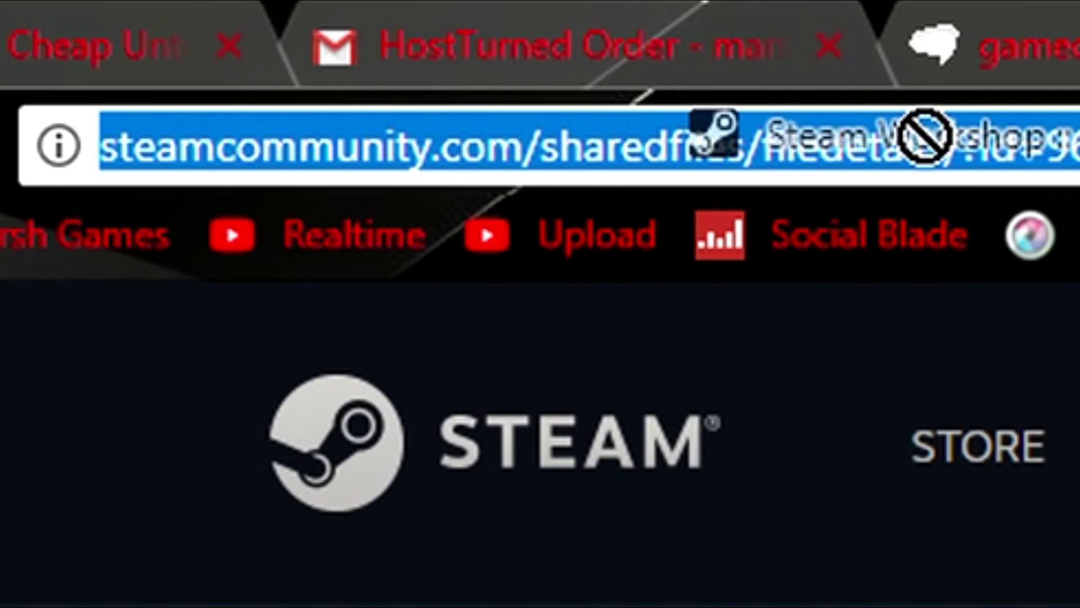
drag(535, 149, 1077, 149)
key(BackSpace)
key(Return)
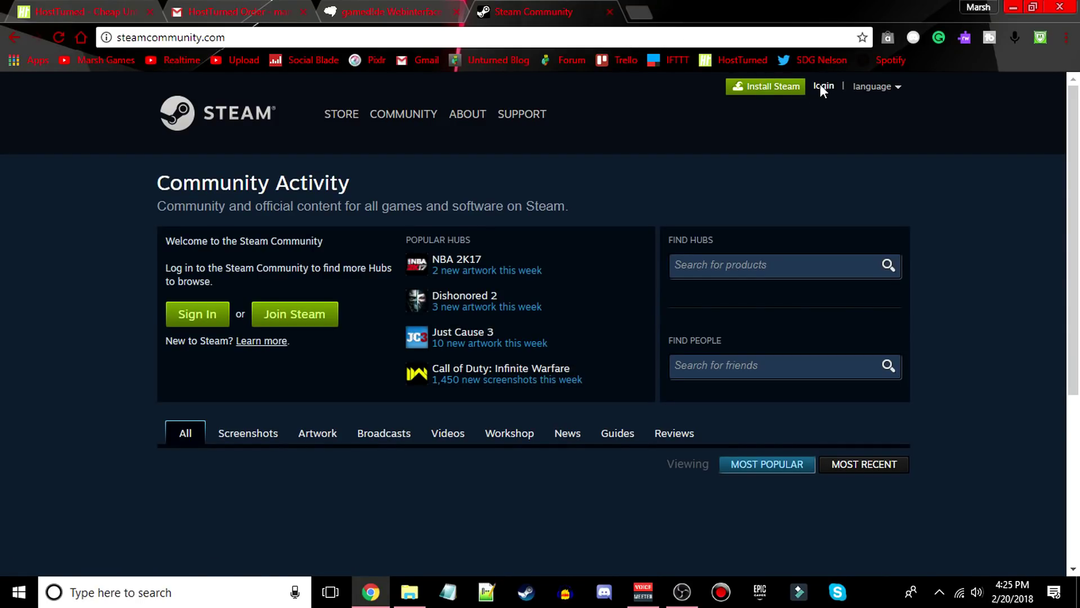
- Sign in to Steam and read the Steam 64 ID from the home page address
click(819, 83)
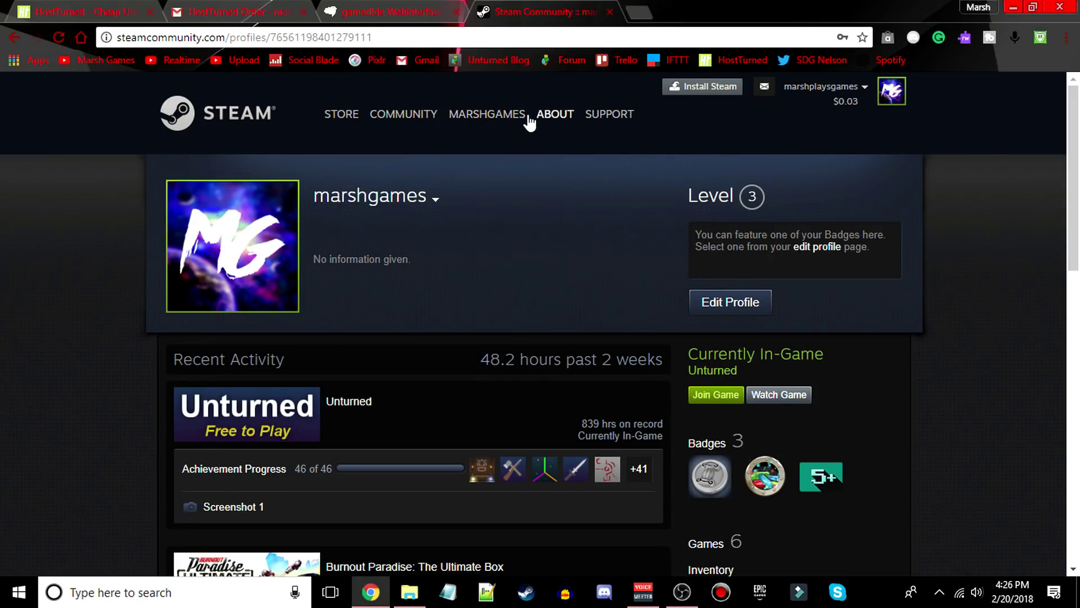
click(500, 120)
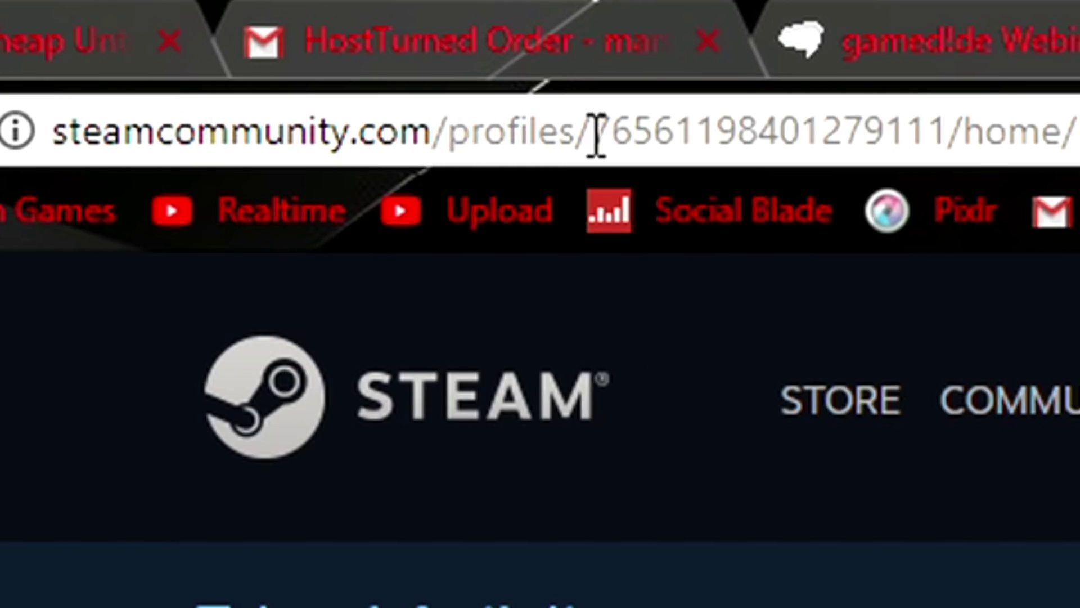
click(590, 132)
drag(591, 132, 942, 141)
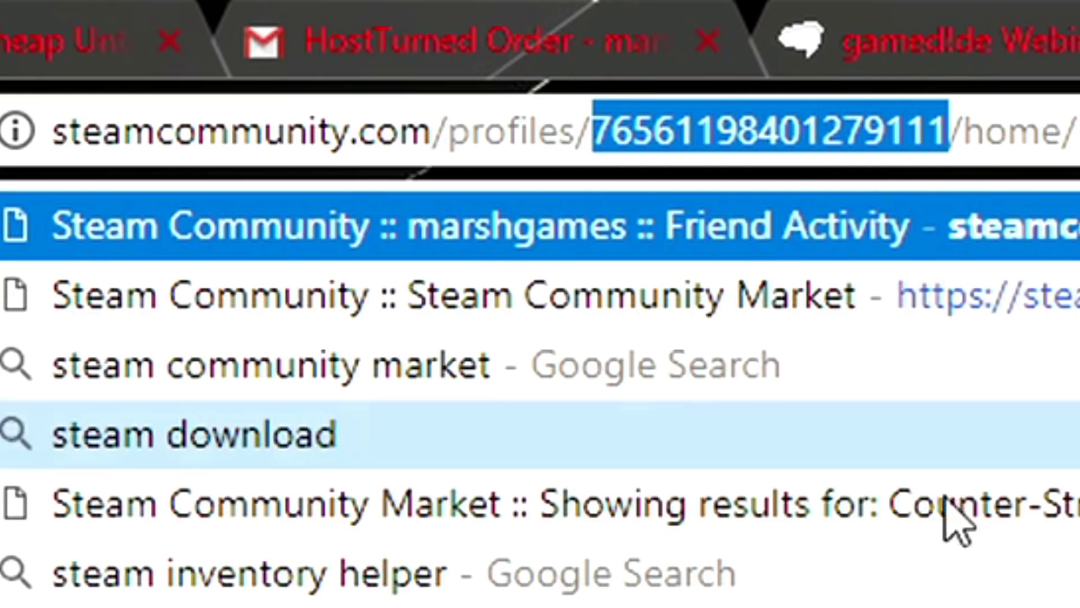
key(Escape)
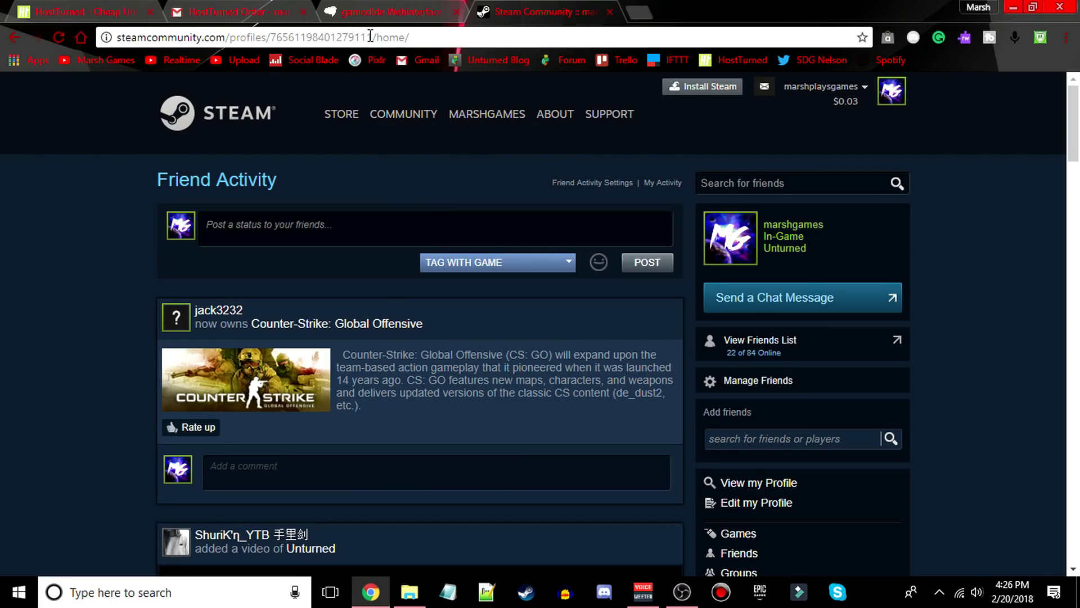
click(400, 8)
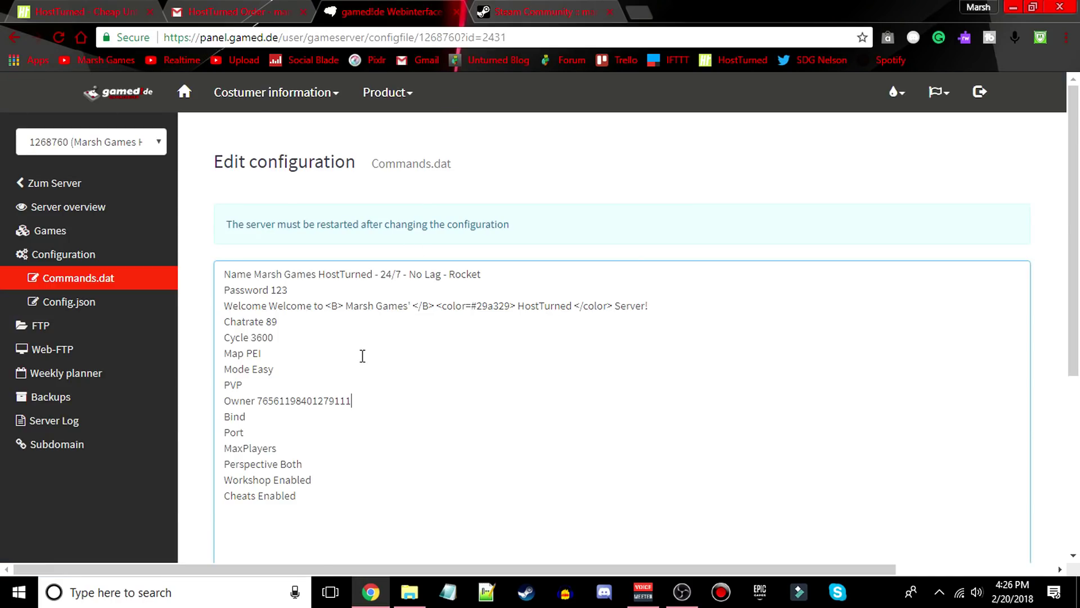
drag(352, 400, 257, 400)
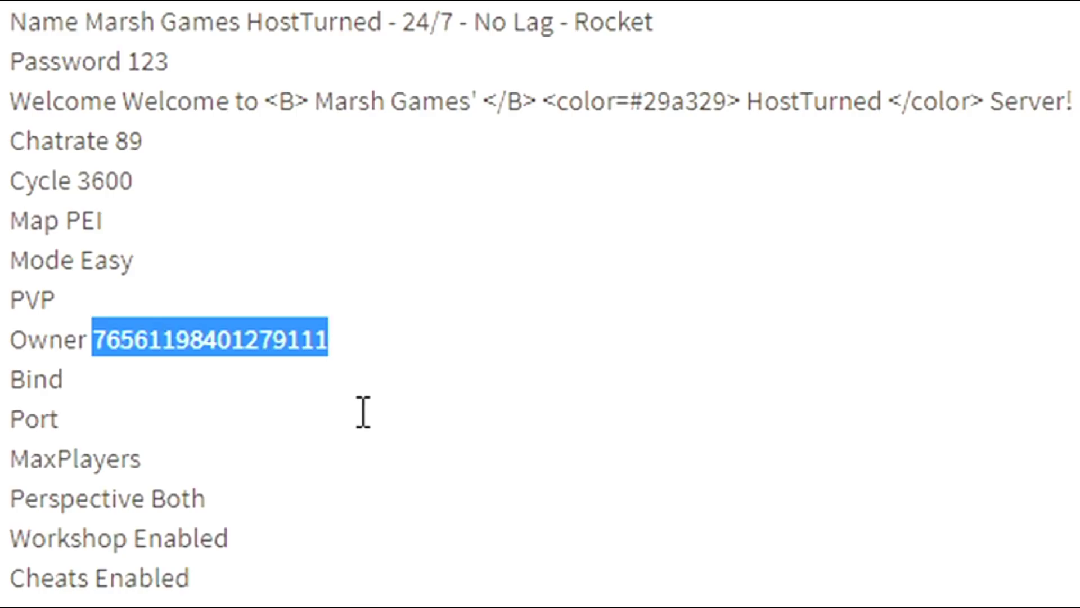
mouse_move(89, 345)
mouse_down()
mouse_move(407, 360)
mouse_move(277, 337)
mouse_move(91, 341)
mouse_up()
key(Right)
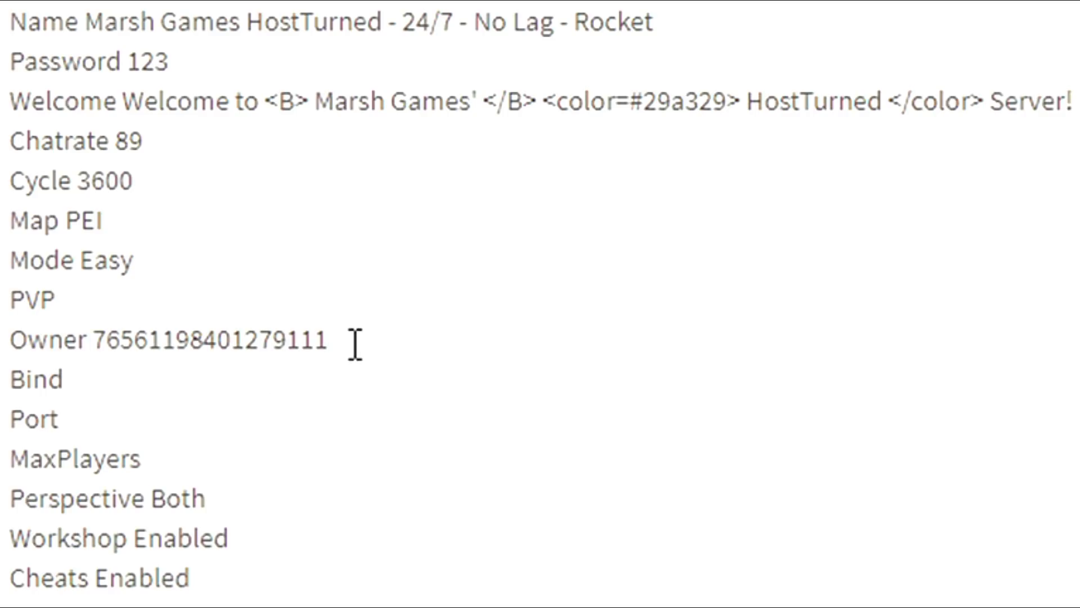
click(252, 381)
click(96, 406)
scroll(232, 225, down, 4)
click(172, 61)
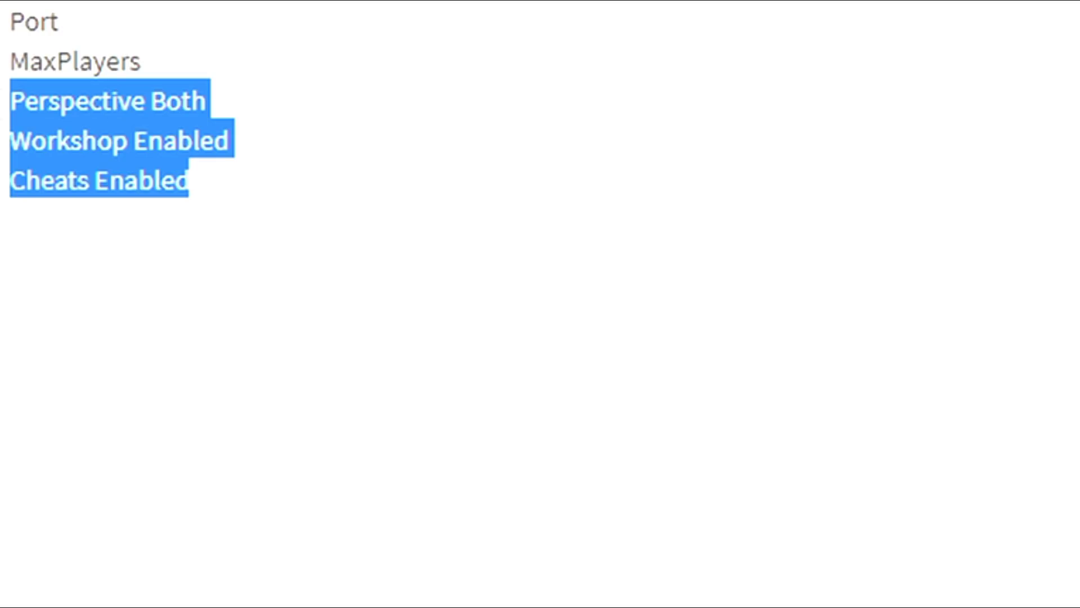
- Check the Cheats Enabled, Perspective Both and Workshop Enabled lines in Commands.dat
click(232, 185)
drag(233, 189, 24, 175)
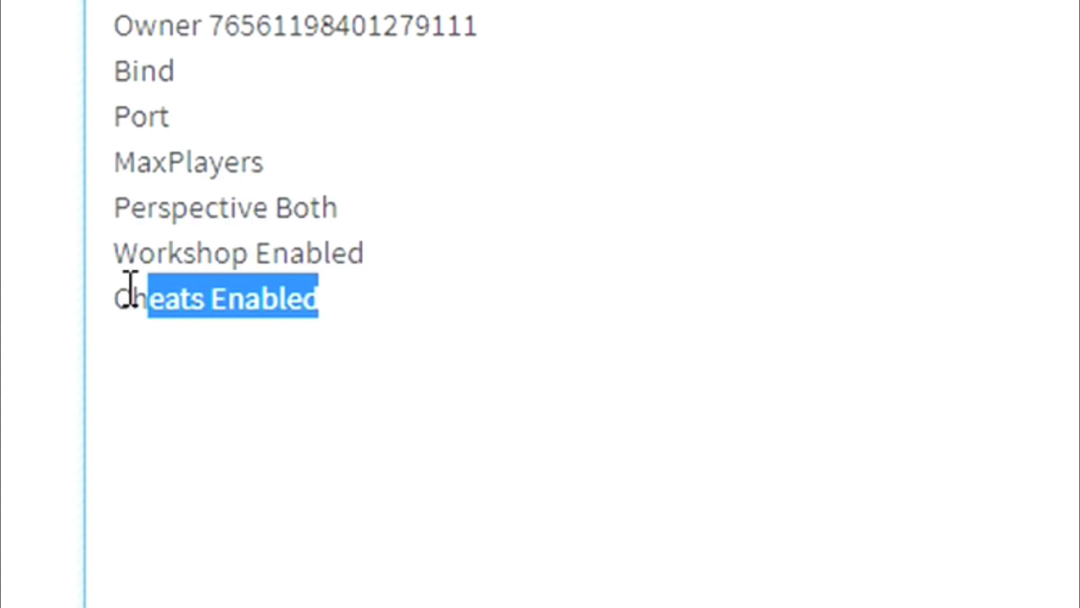
drag(131, 290, 70, 212)
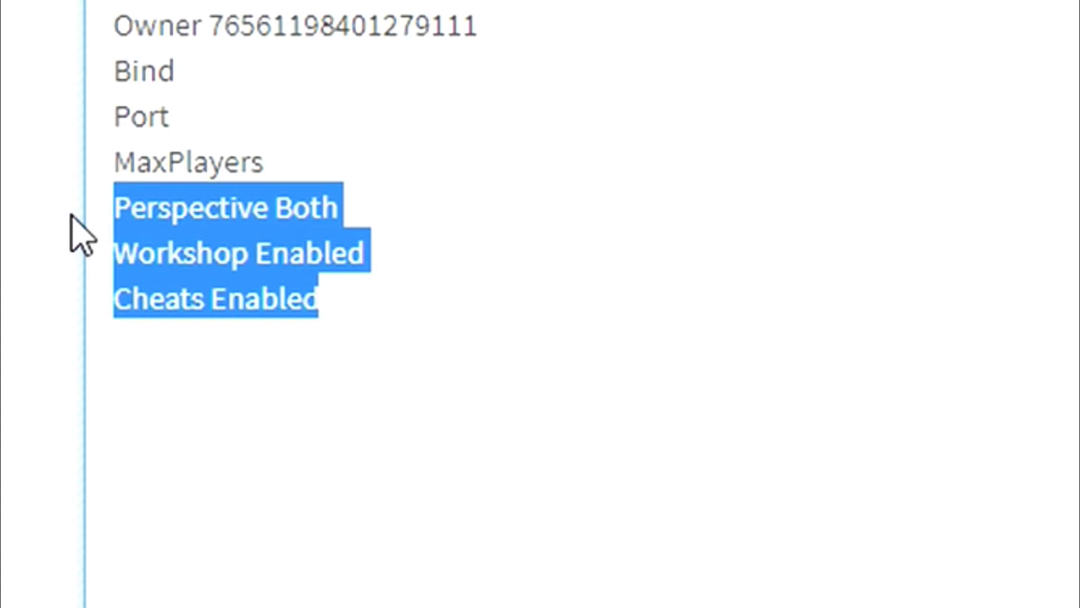
click(352, 204)
drag(352, 204, 490, 181)
click(462, 194)
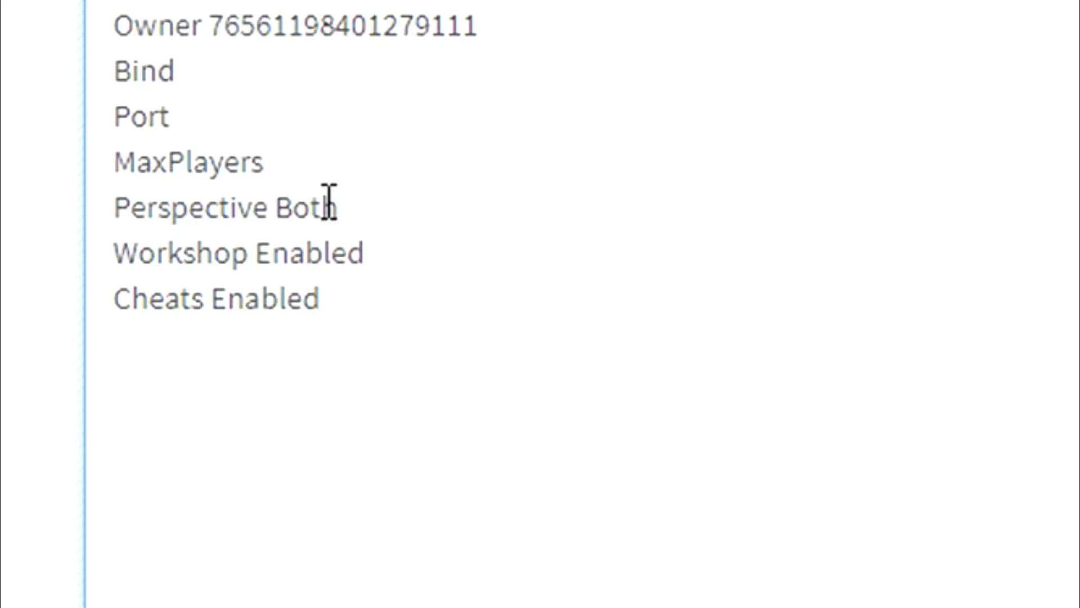
drag(331, 204, 116, 219)
click(378, 222)
drag(390, 251, 258, 251)
click(400, 256)
- Save the edited Commands.dat with Accept and note the restart reminder
click(308, 341)
click(329, 332)
key(Up)
key(Right)
key(Right)
key(Right)
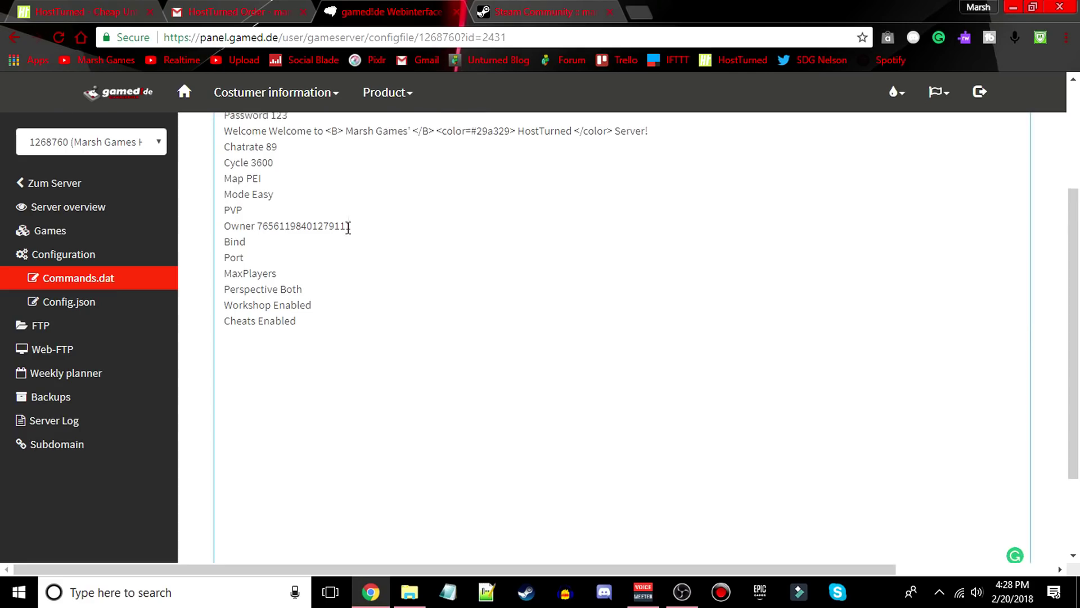
scroll(349, 307, down, 4)
click(241, 484)
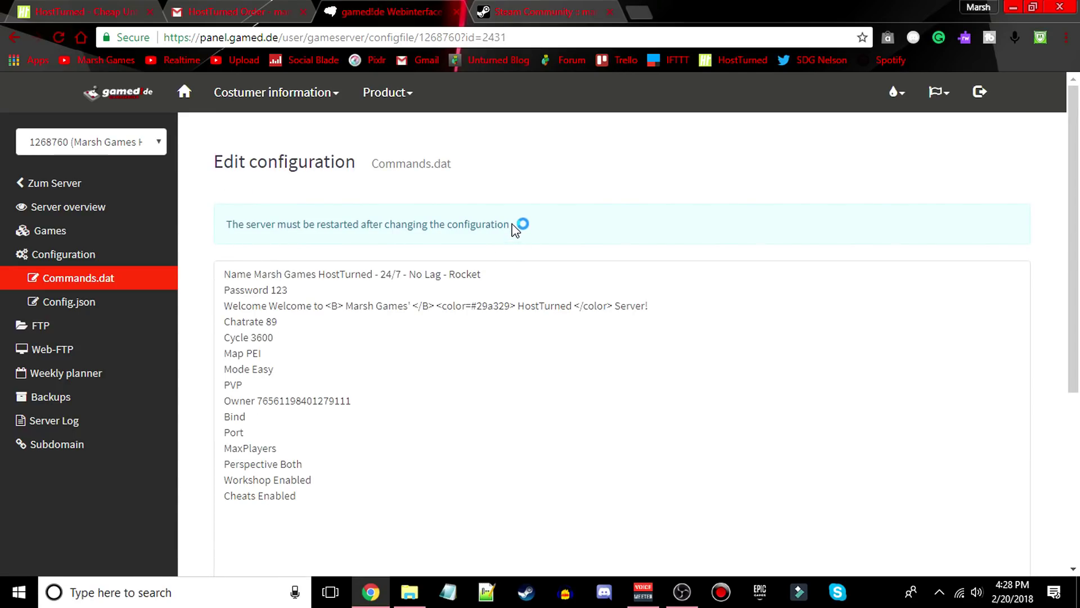
drag(515, 227, 205, 233)
- Open Config.json and change the zombie Loot_Chance from 0.55 to 1
click(198, 246)
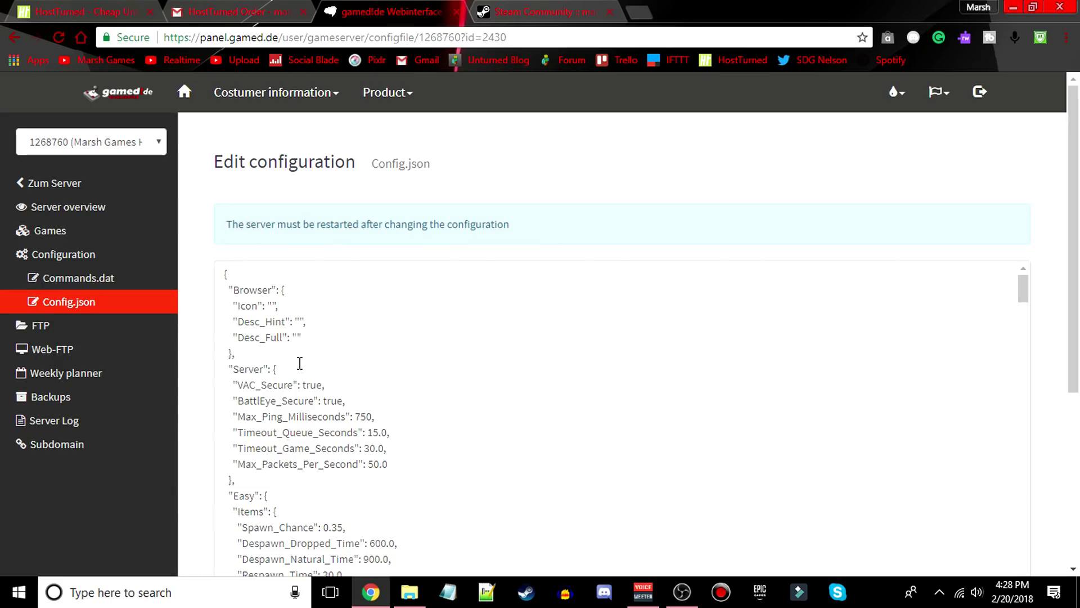
scroll(302, 363, down, 4)
scroll(182, 208, down, 10)
scroll(183, 218, up, 7)
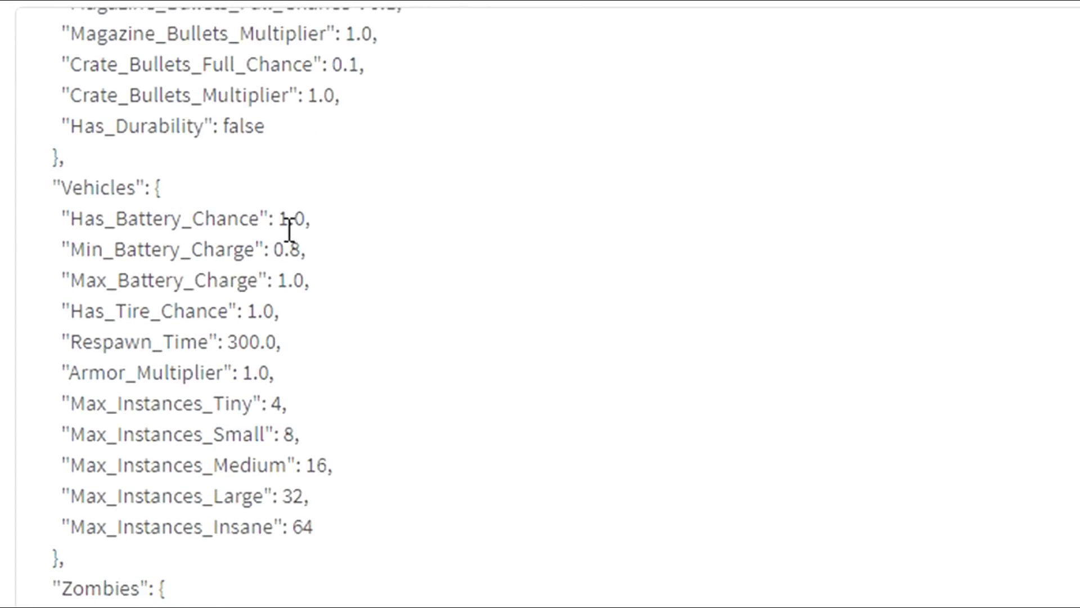
click(281, 224)
scroll(241, 249, down, 3)
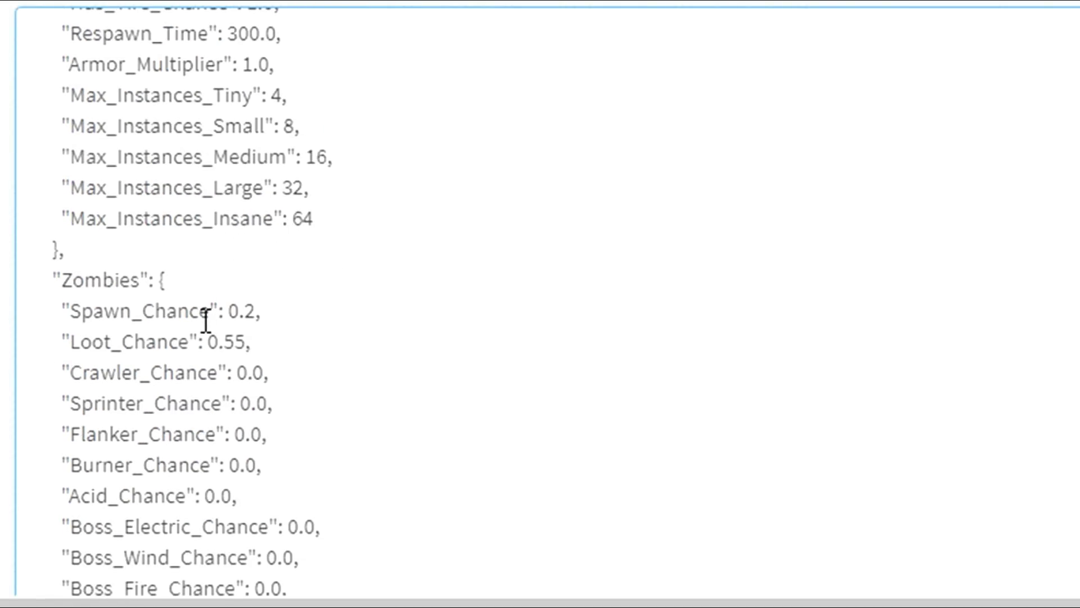
scroll(271, 231, down, 2)
drag(255, 157, 224, 196)
click(228, 156)
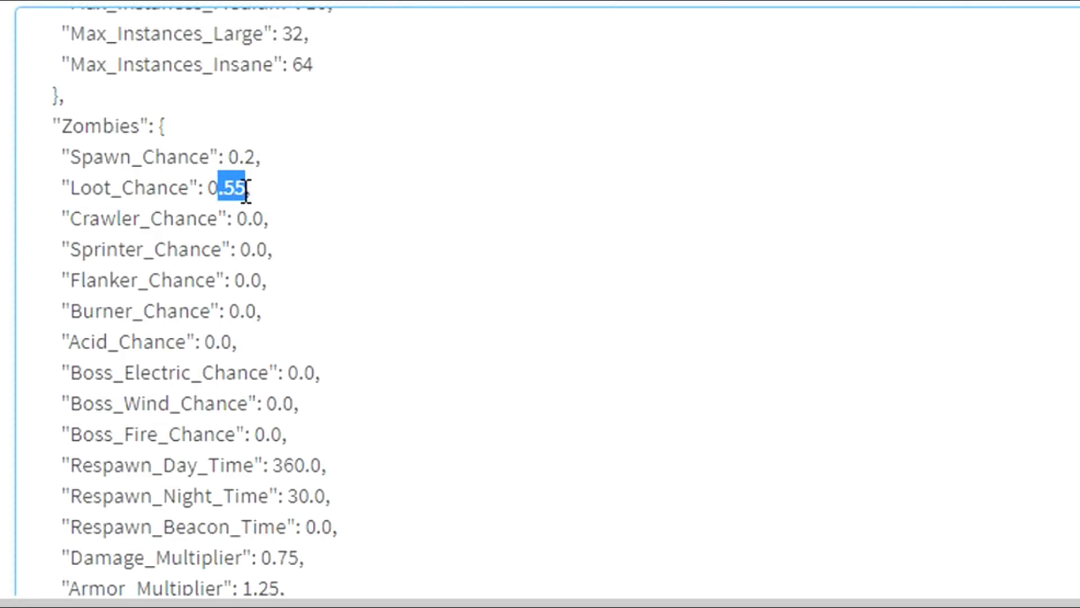
drag(246, 190, 208, 189)
text(1)
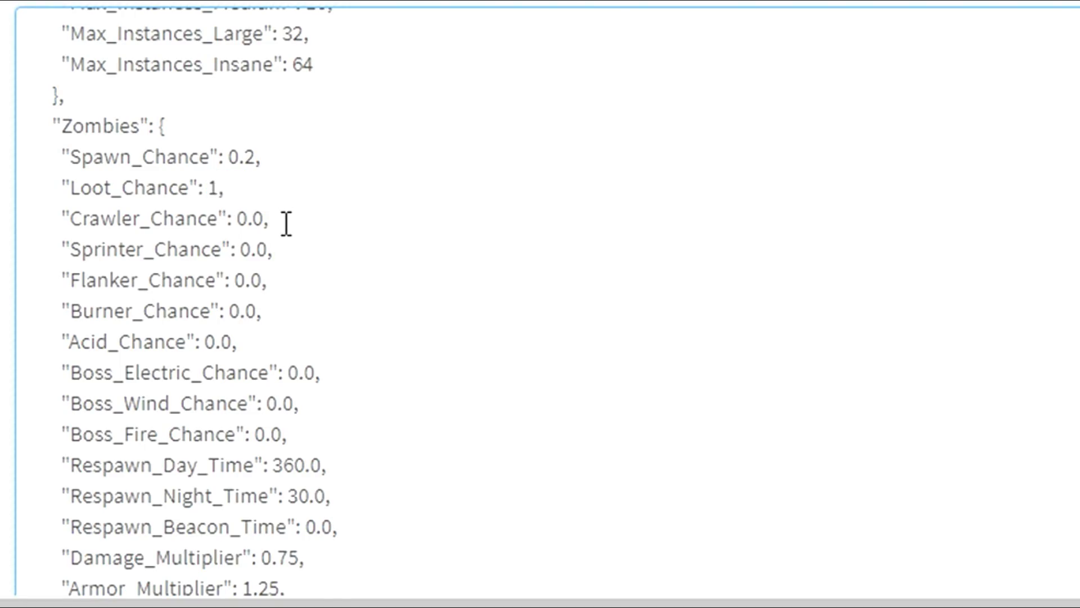
scroll(286, 223, down, 5)
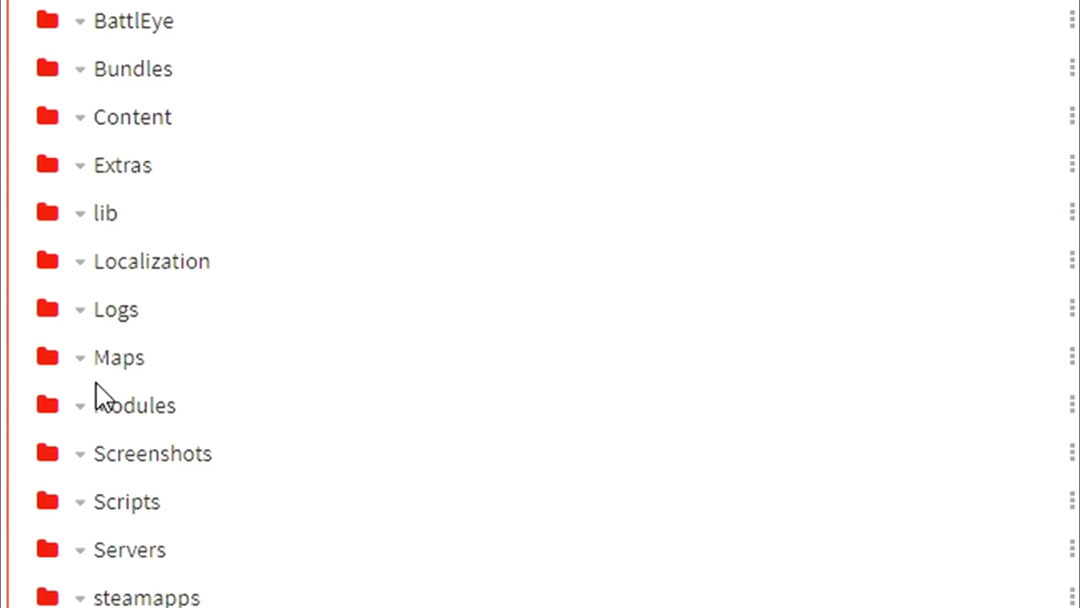
- Browse Web-FTP into Unturned > Servers > Server > Workshop
scroll(97, 385, down, 3)
click(130, 388)
click(135, 21)
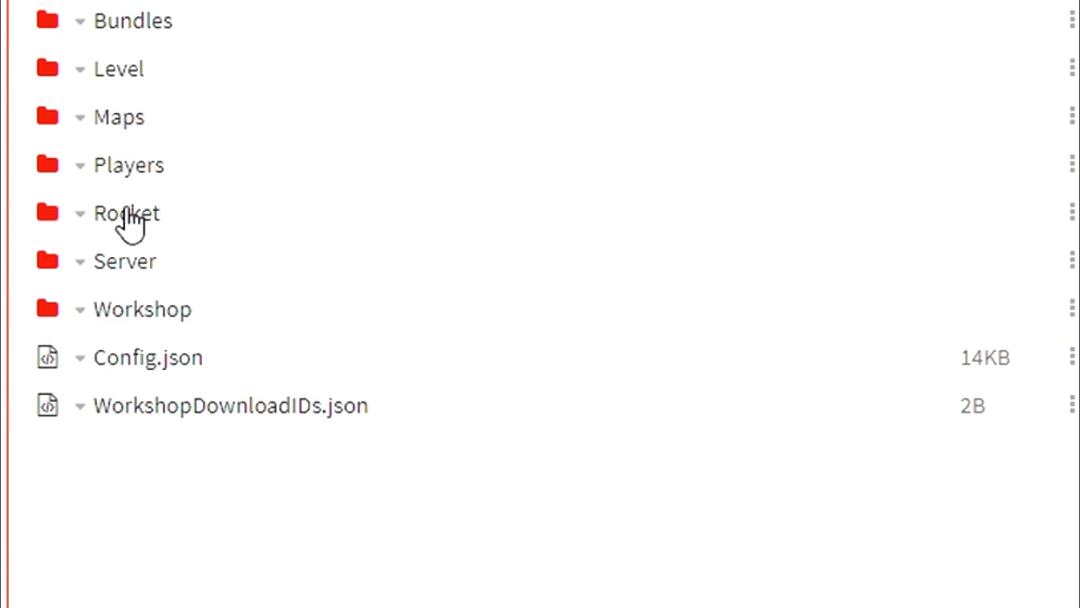
click(131, 313)
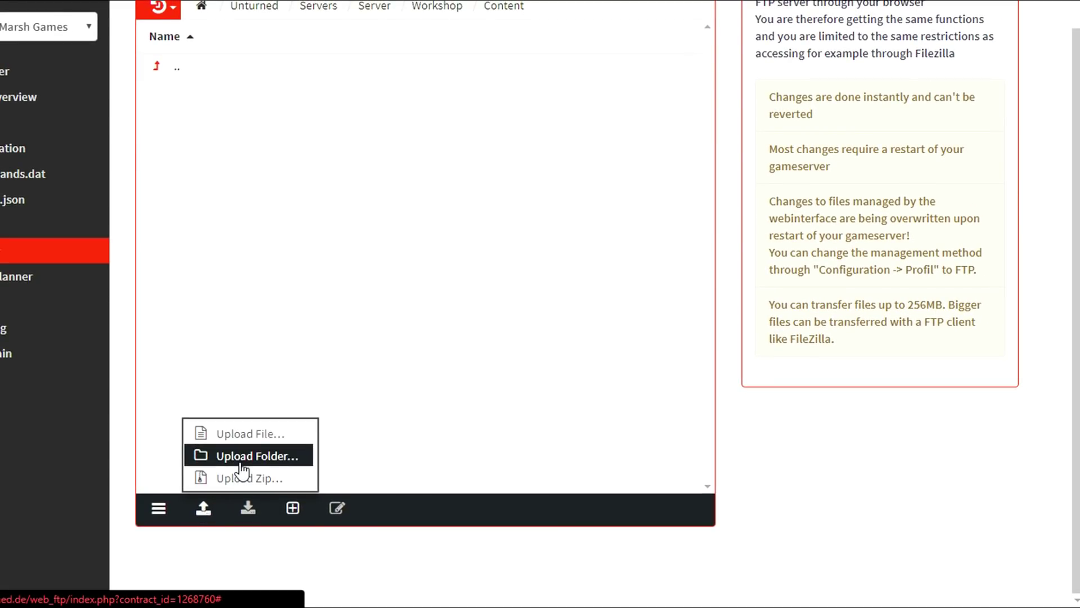
- Choose folder upload and browse to C:\Program Files (x86)\Steam\steamapps\workshop\content\304930
click(242, 456)
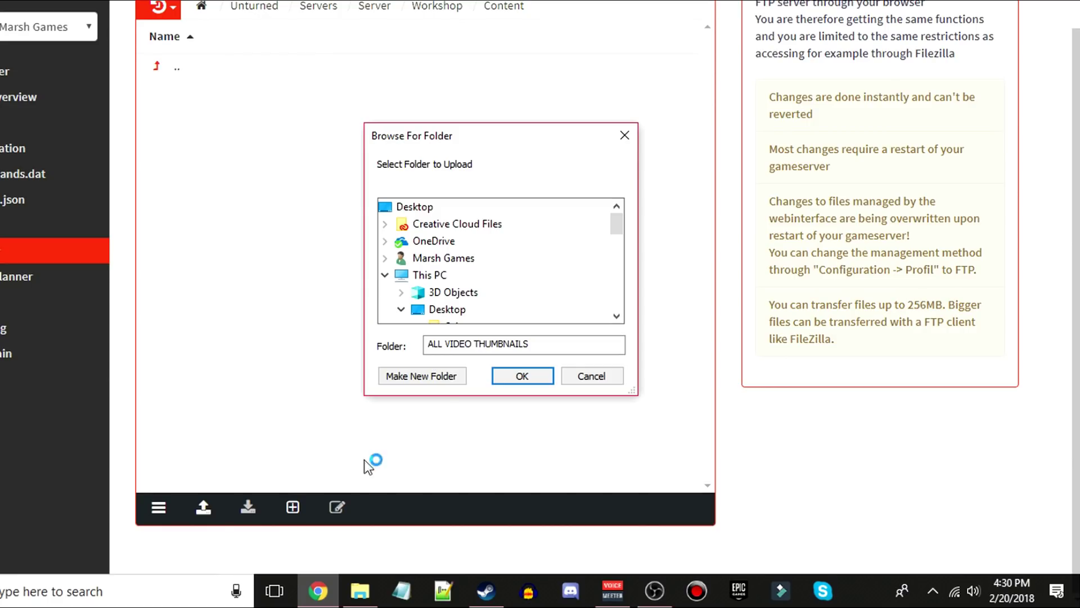
scroll(427, 284, down, 10)
scroll(428, 286, up, 5)
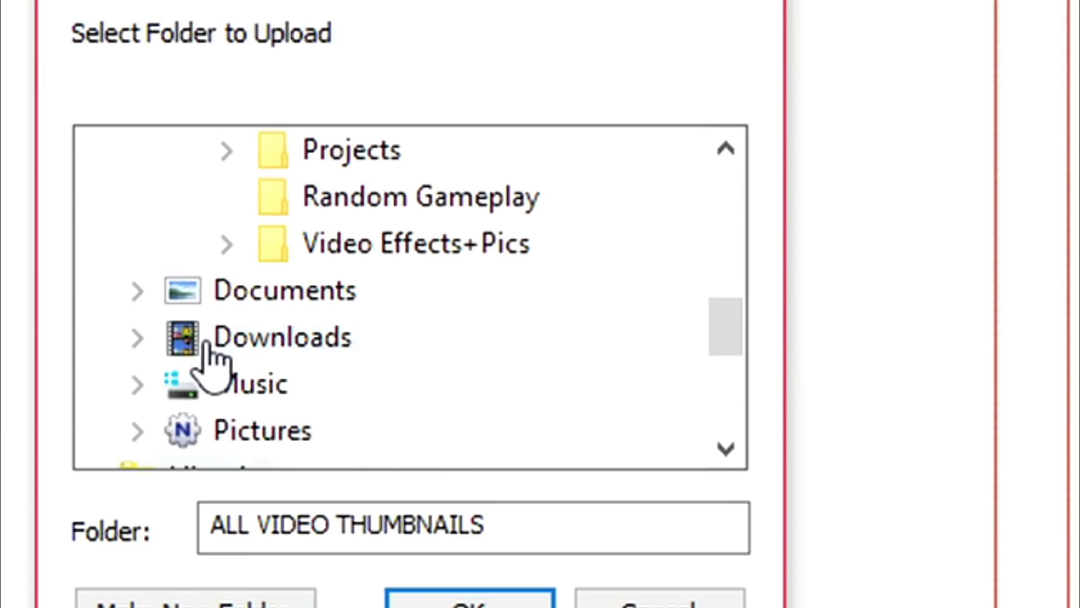
scroll(203, 355, down, 3)
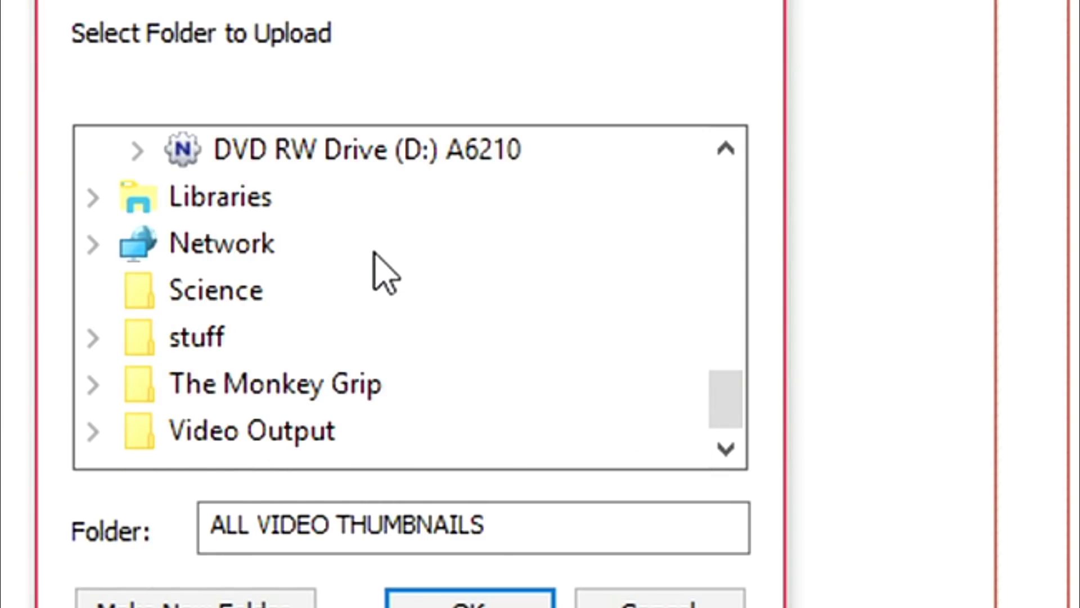
scroll(384, 274, up, 3)
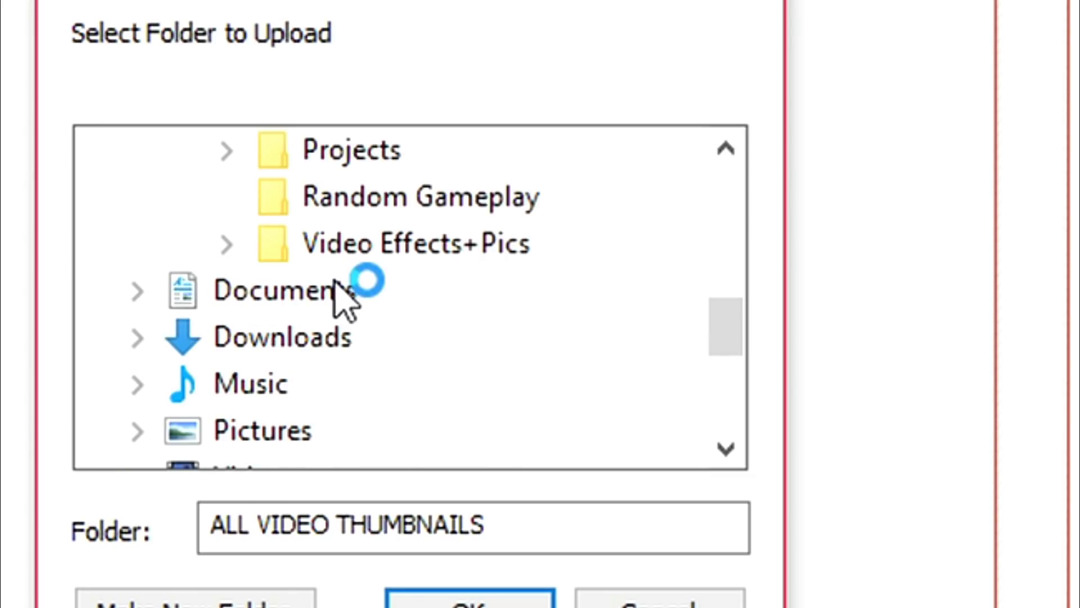
scroll(326, 317, up, 1)
scroll(323, 315, down, 4)
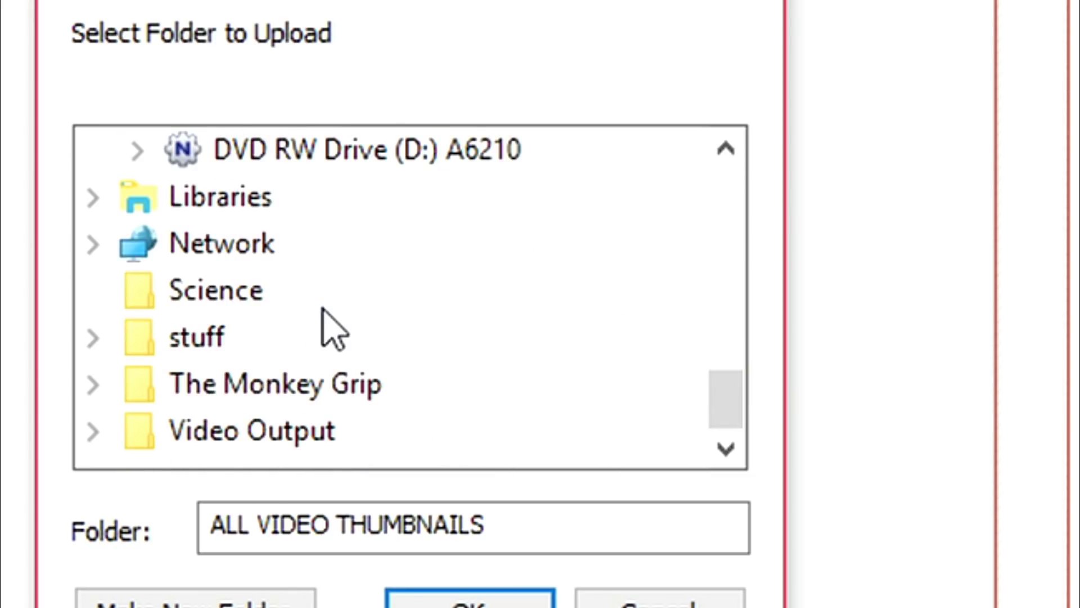
scroll(325, 319, up, 1)
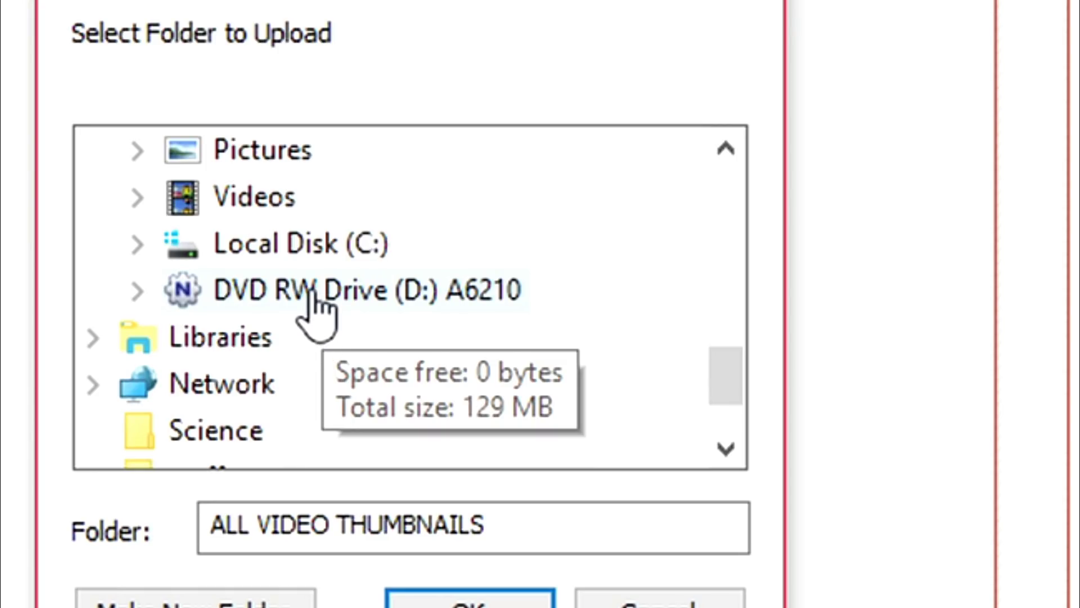
click(308, 248)
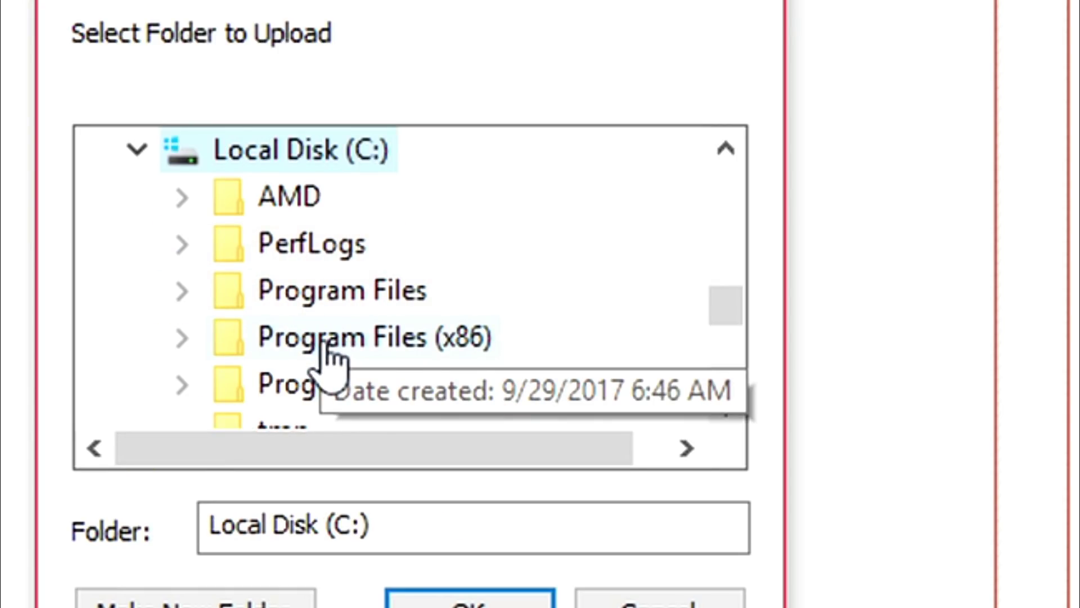
click(328, 340)
scroll(394, 287, down, 3)
scroll(394, 293, down, 9)
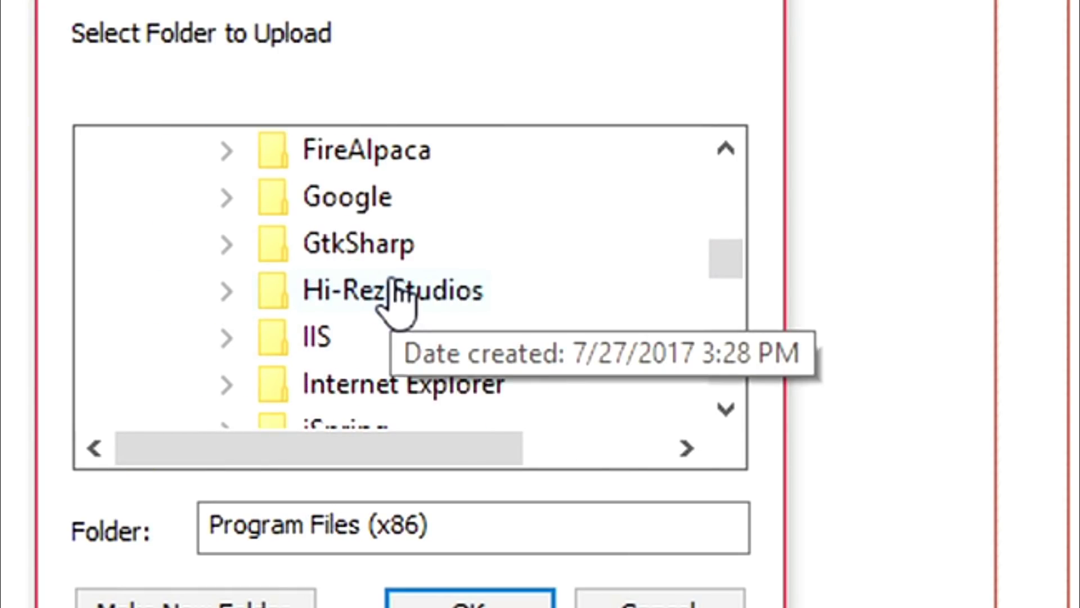
scroll(396, 298, down, 3)
click(345, 286)
scroll(386, 295, down, 4)
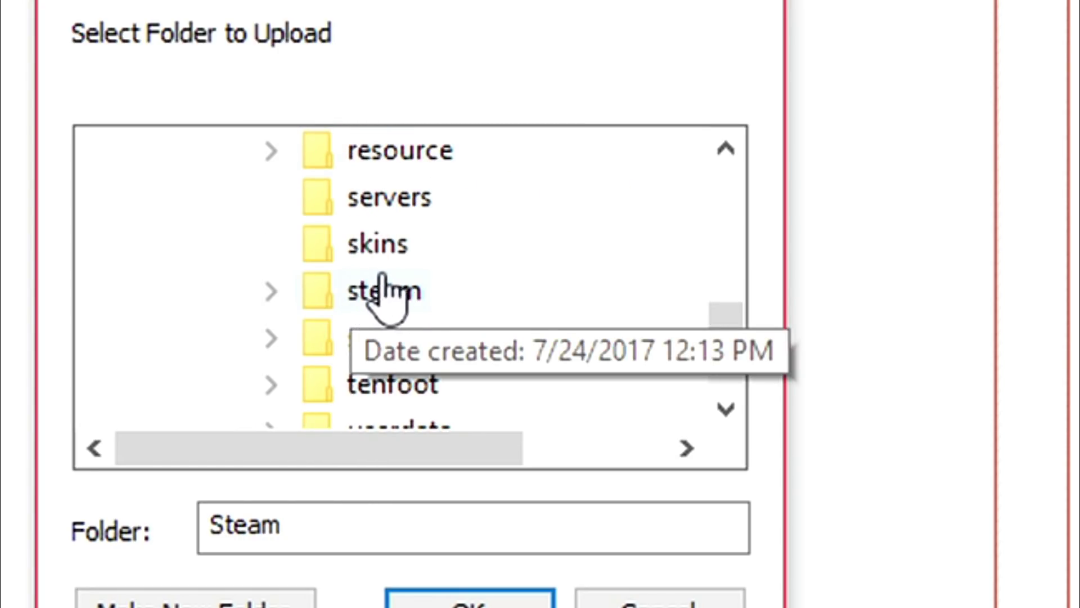
scroll(478, 313, down, 1)
click(444, 221)
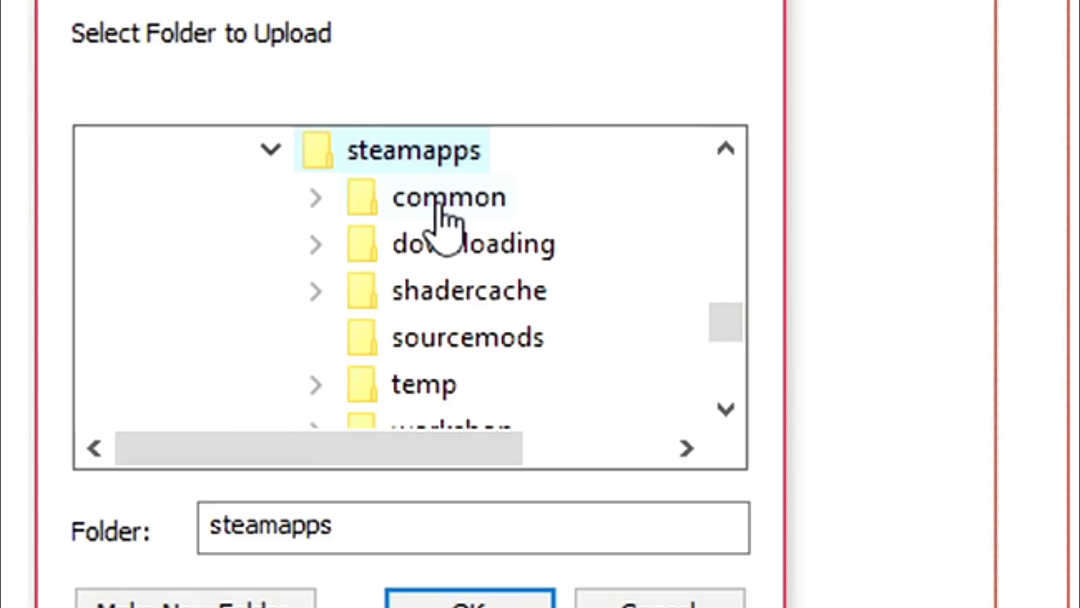
scroll(441, 221, down, 3)
scroll(414, 265, up, 2)
click(450, 293)
click(470, 299)
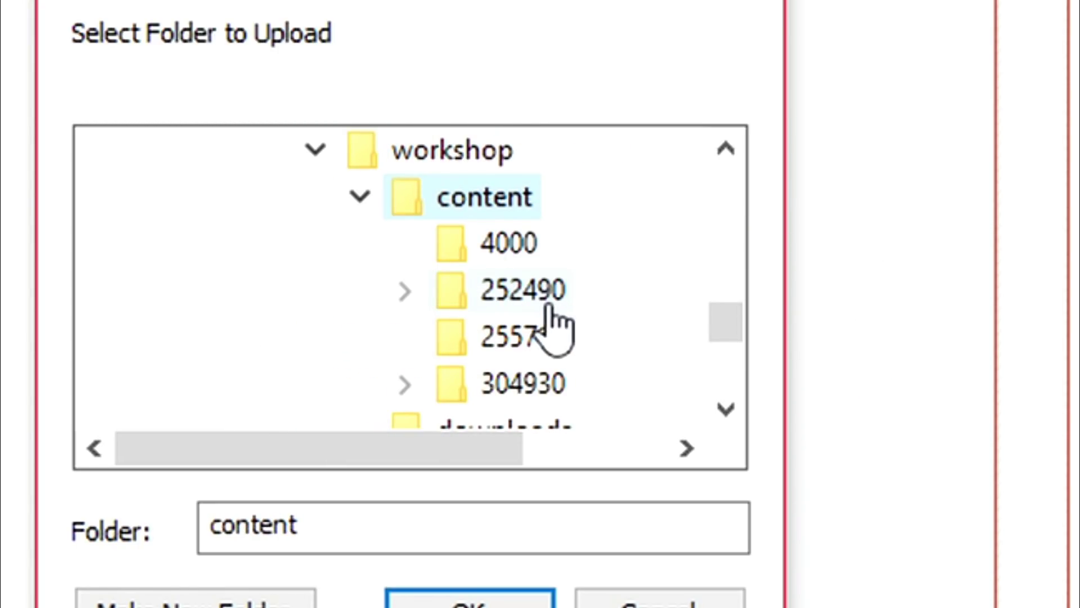
scroll(549, 315, down, 1)
click(535, 248)
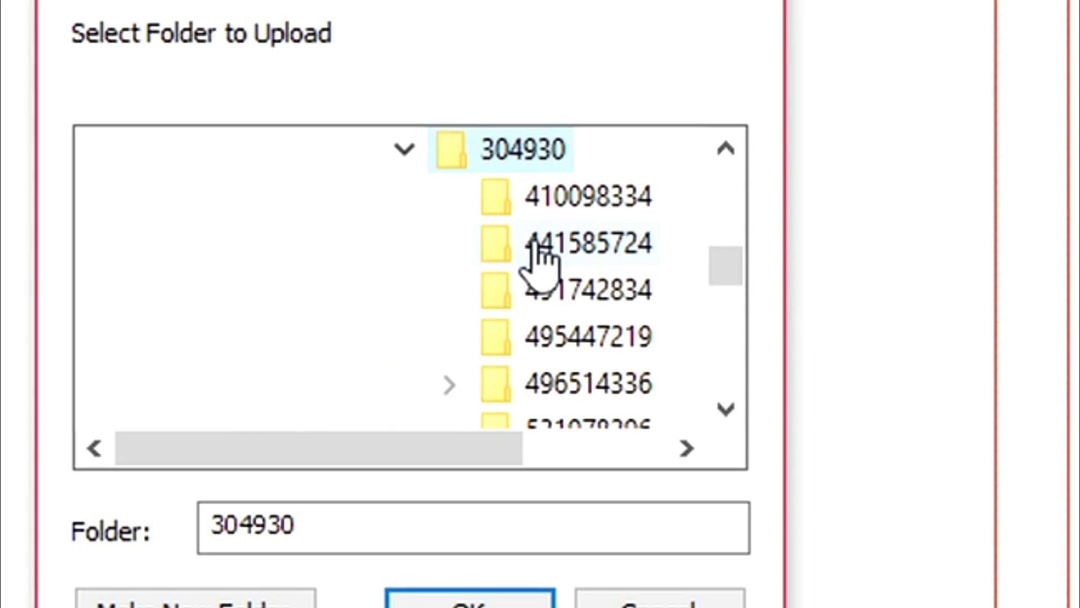
scroll(569, 242, down, 20)
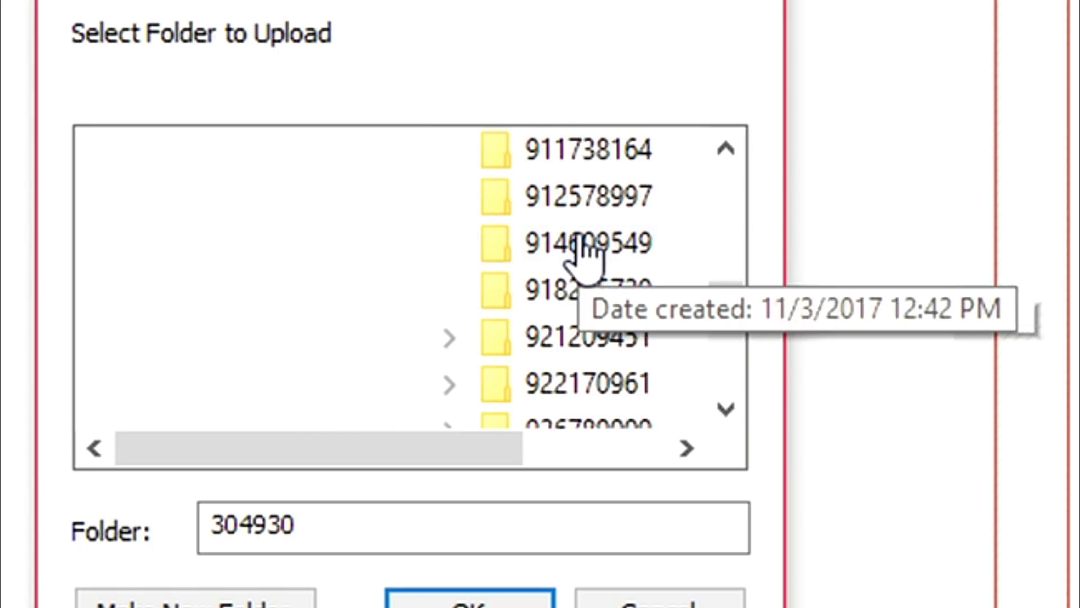
scroll(584, 248, down, 15)
scroll(592, 289, up, 15)
scroll(590, 293, up, 20)
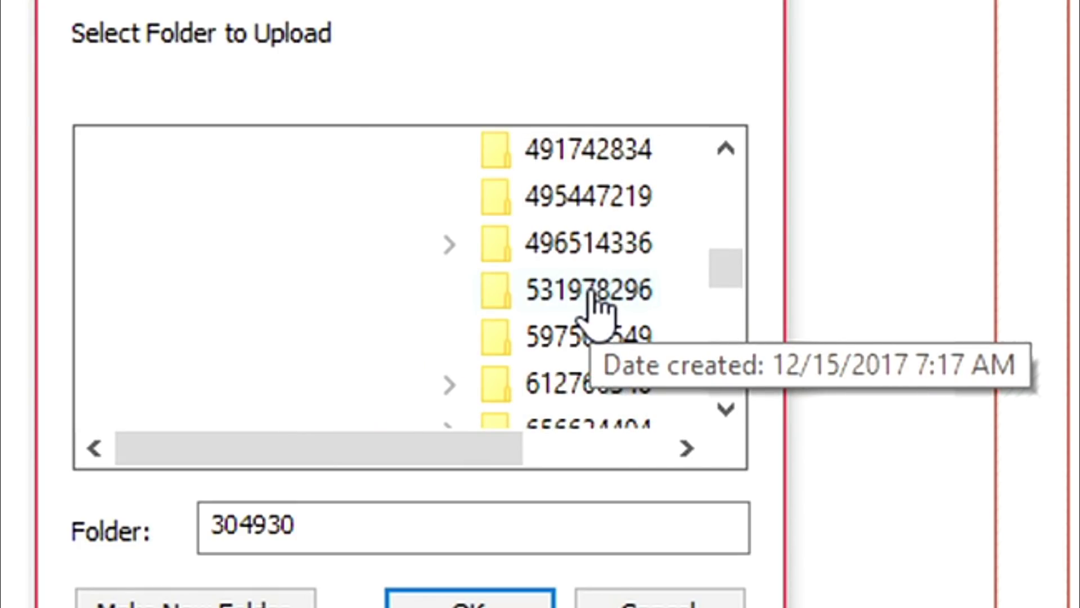
scroll(574, 307, down, 3)
click(588, 336)
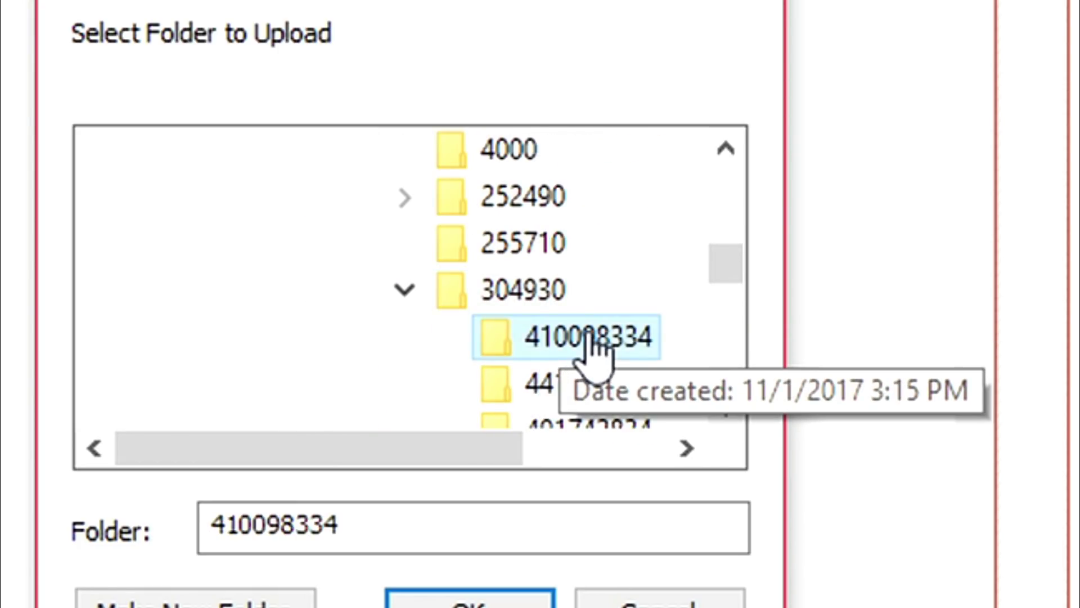
drag(726, 263, 730, 344)
click(622, 244)
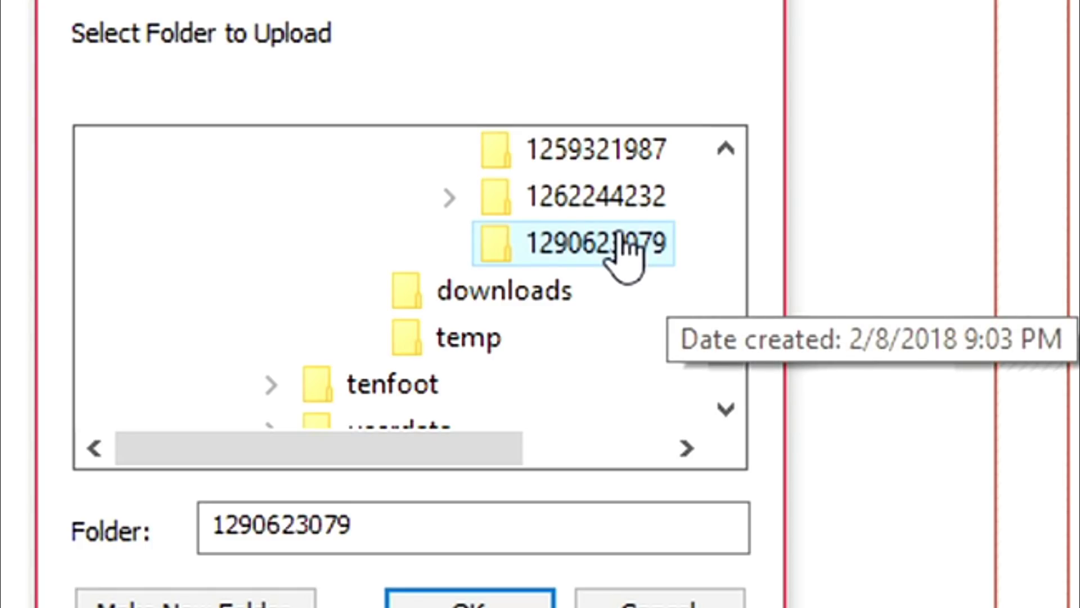
click(450, 197)
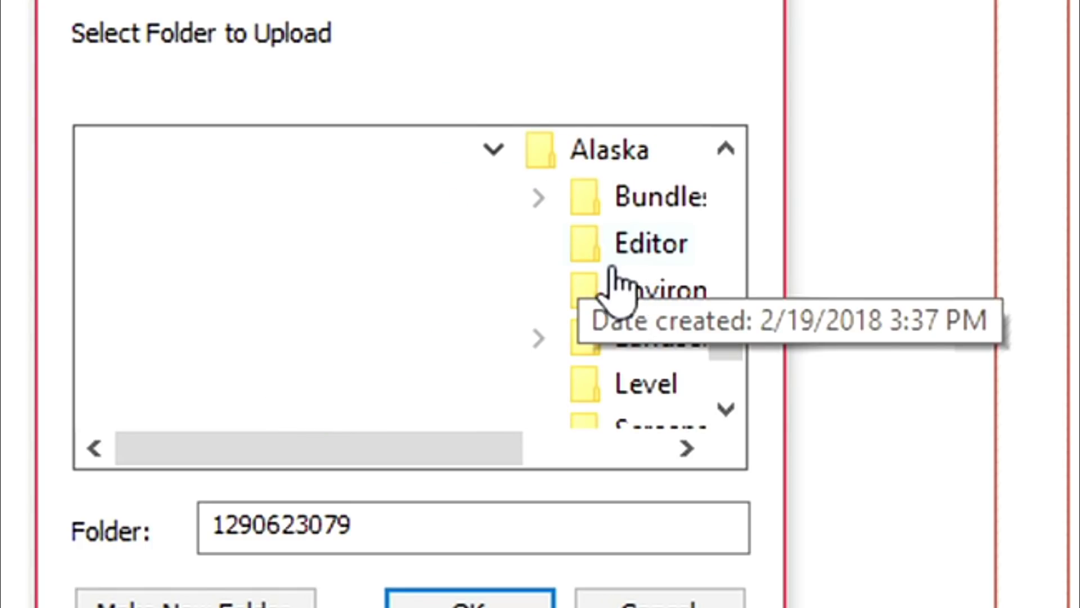
scroll(550, 248, up, 1)
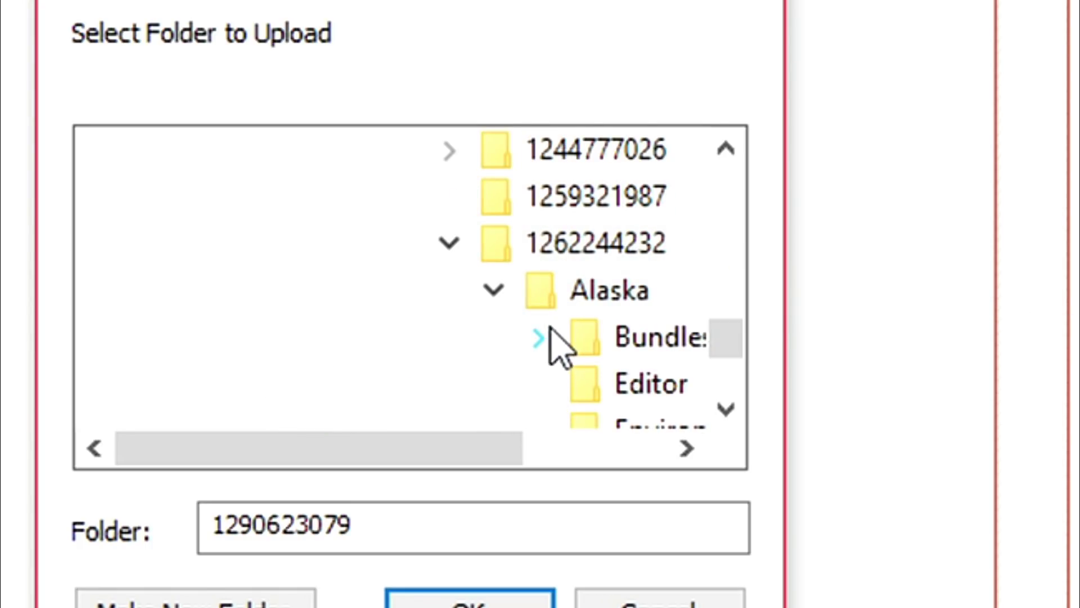
click(494, 291)
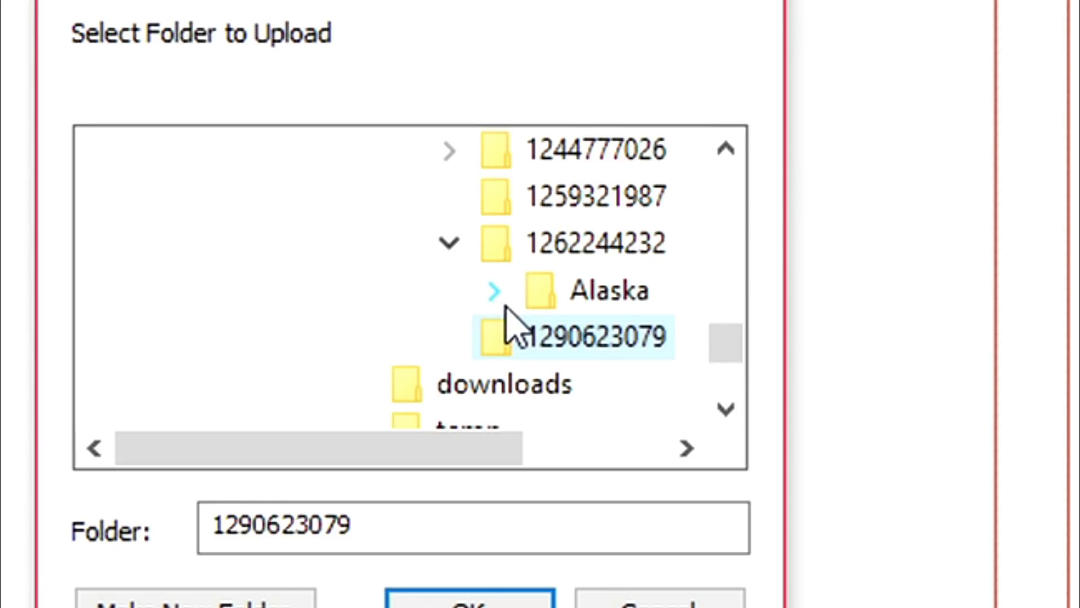
click(449, 243)
click(453, 288)
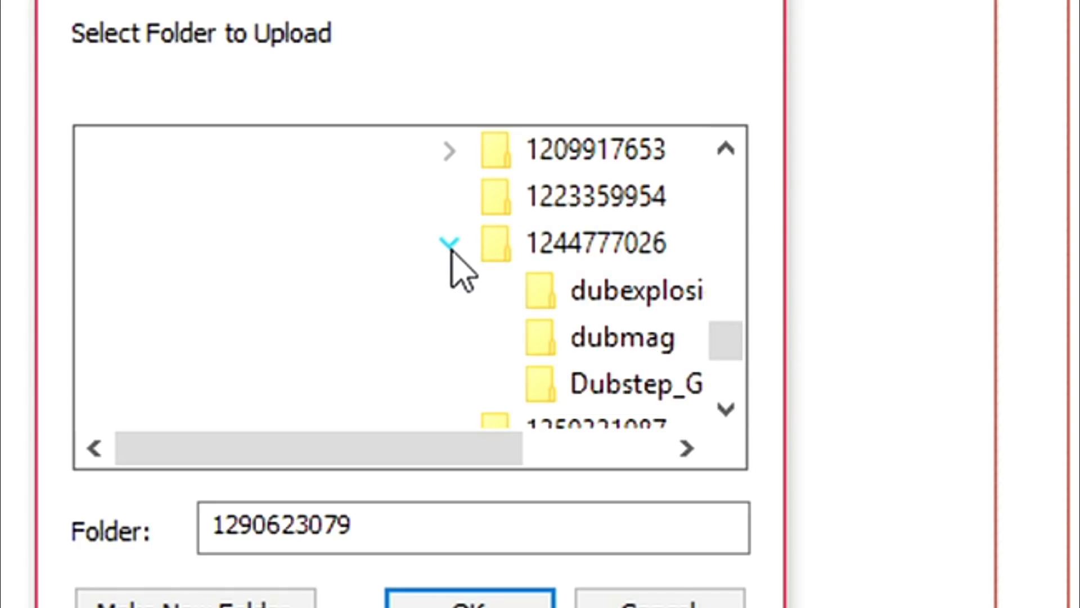
click(449, 243)
click(591, 248)
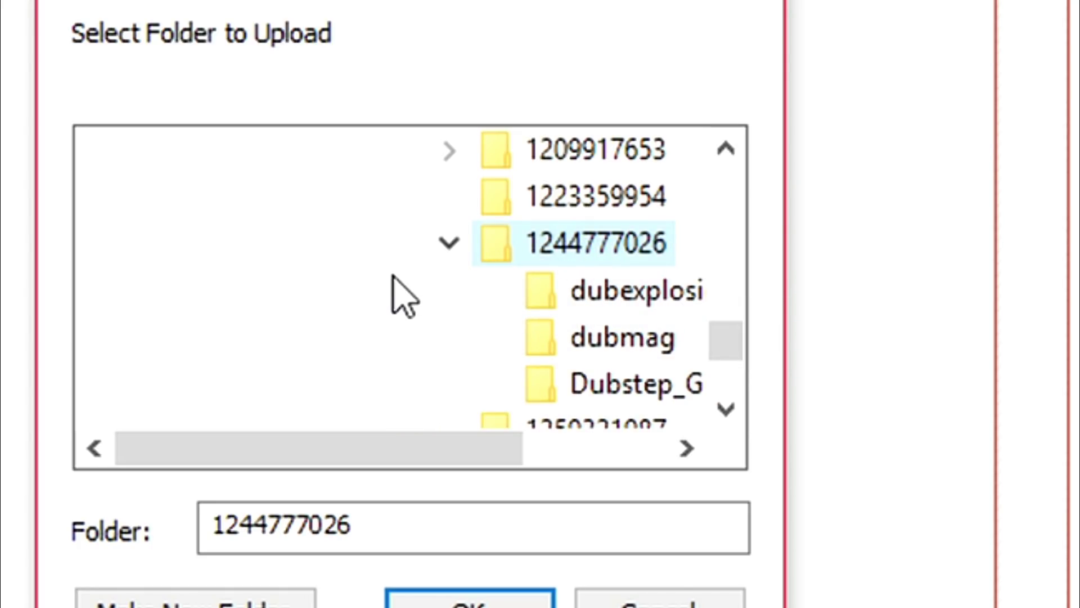
click(449, 243)
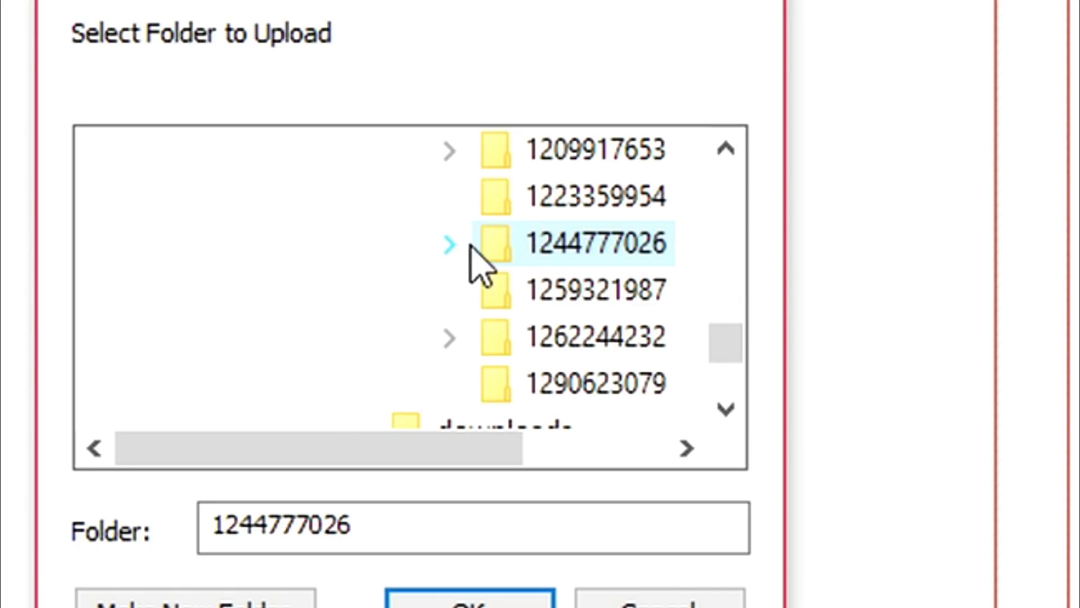
click(537, 248)
click(490, 595)
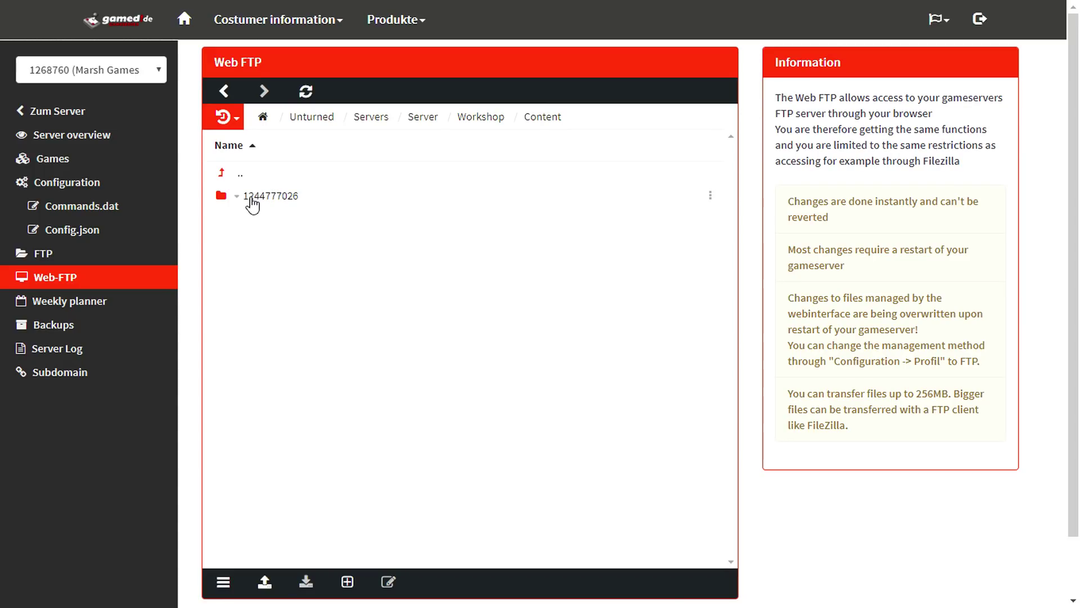
- Go to the server's Workshop/Maps folder and start a folder upload
click(239, 173)
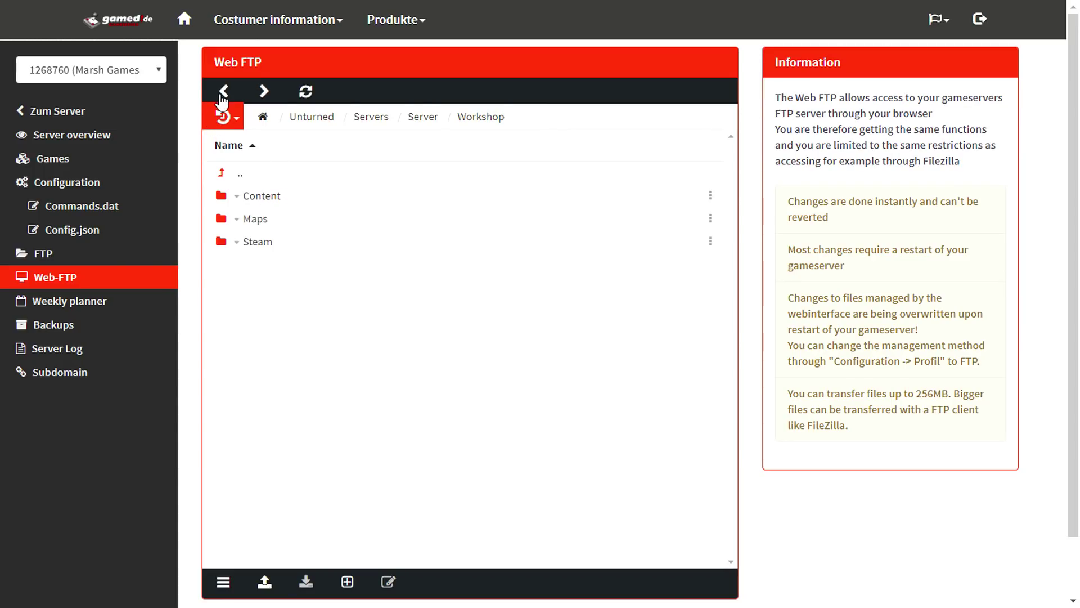
click(253, 220)
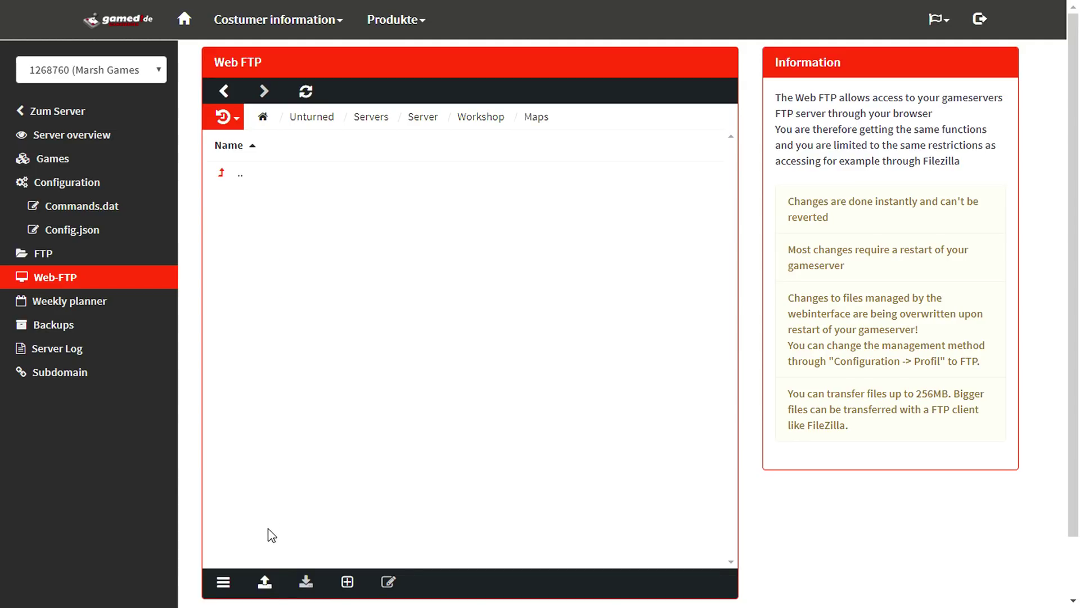
click(264, 587)
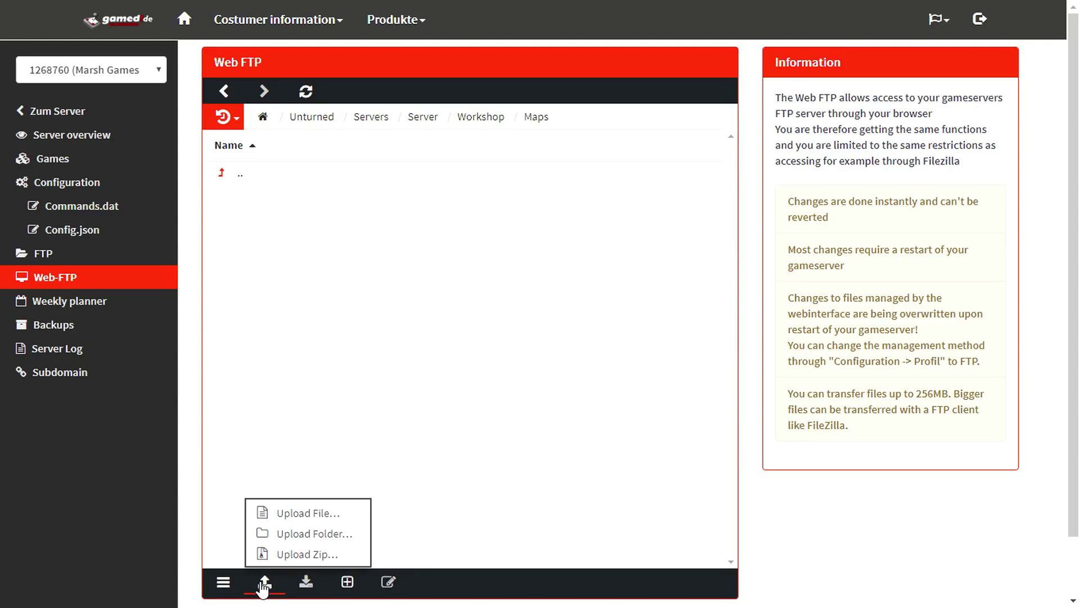
click(299, 533)
scroll(510, 306, down, 2)
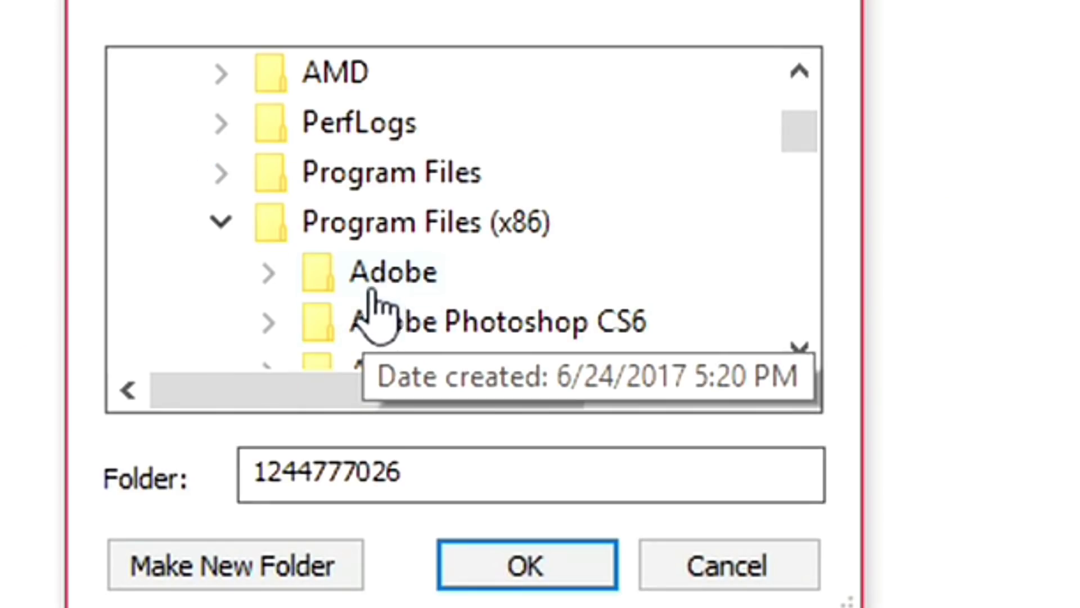
scroll(521, 295, down, 2)
scroll(524, 294, up, 2)
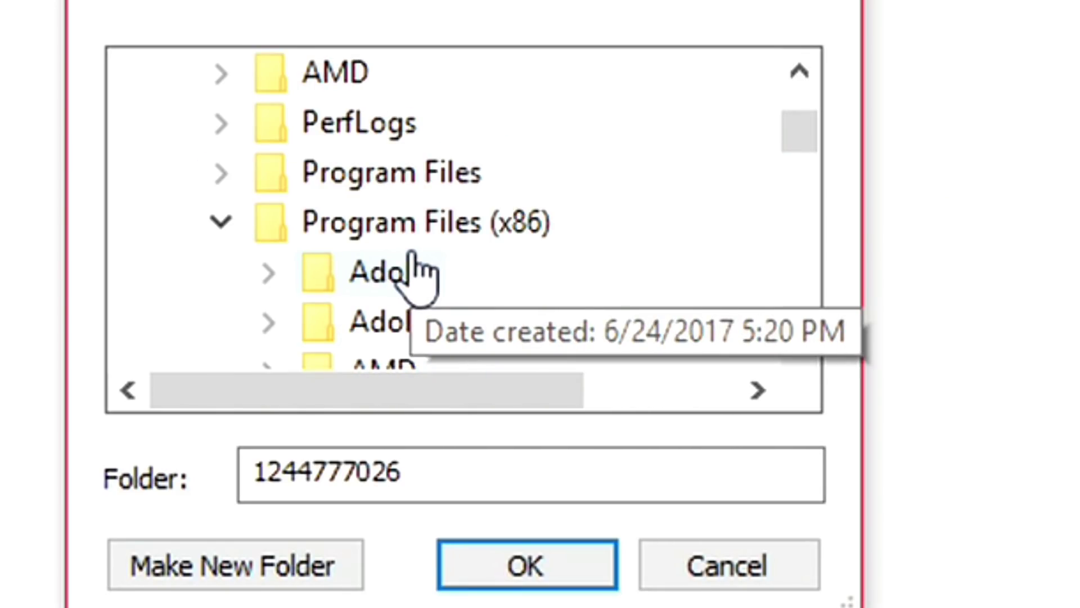
scroll(413, 259, down, 12)
scroll(424, 242, down, 8)
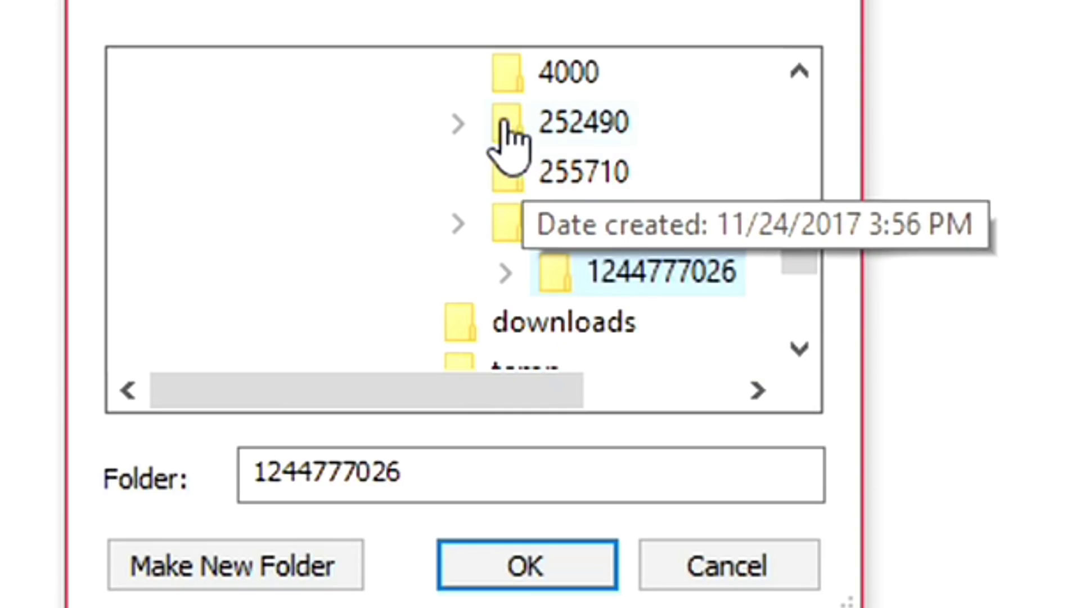
scroll(610, 234, down, 3)
scroll(610, 233, up, 3)
scroll(562, 301, down, 2)
scroll(540, 307, up, 2)
click(458, 224)
scroll(639, 270, down, 2)
scroll(622, 270, up, 1)
click(496, 172)
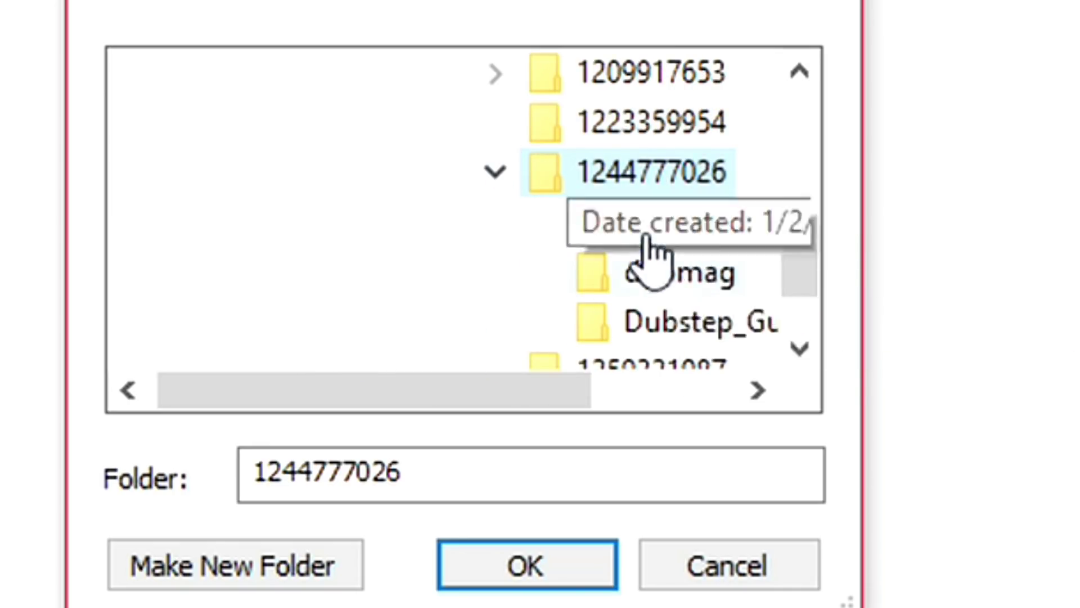
click(496, 172)
click(498, 273)
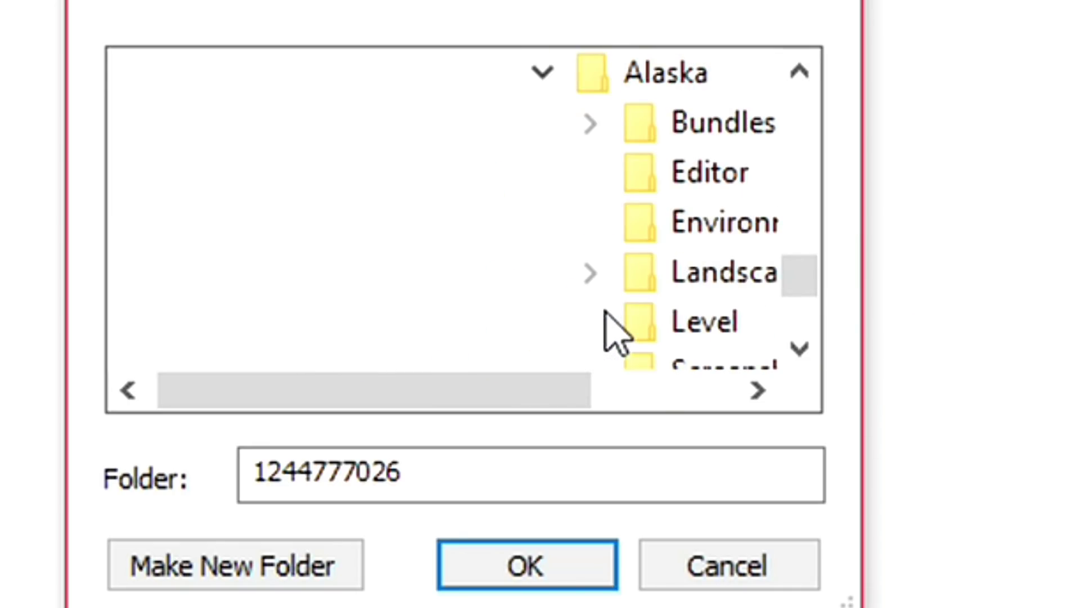
click(542, 71)
scroll(644, 253, up, 1)
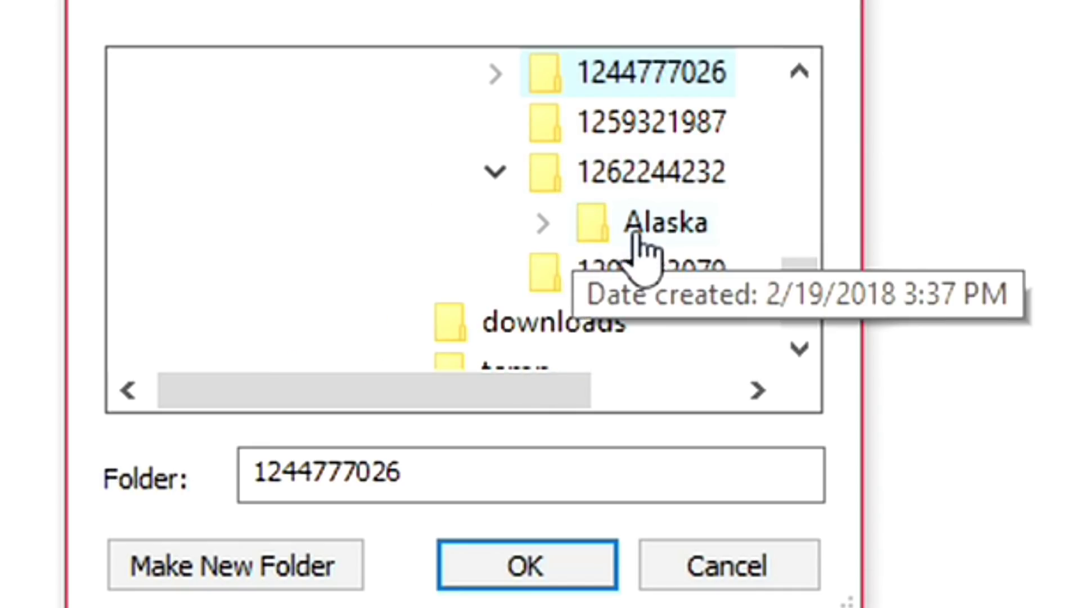
click(667, 233)
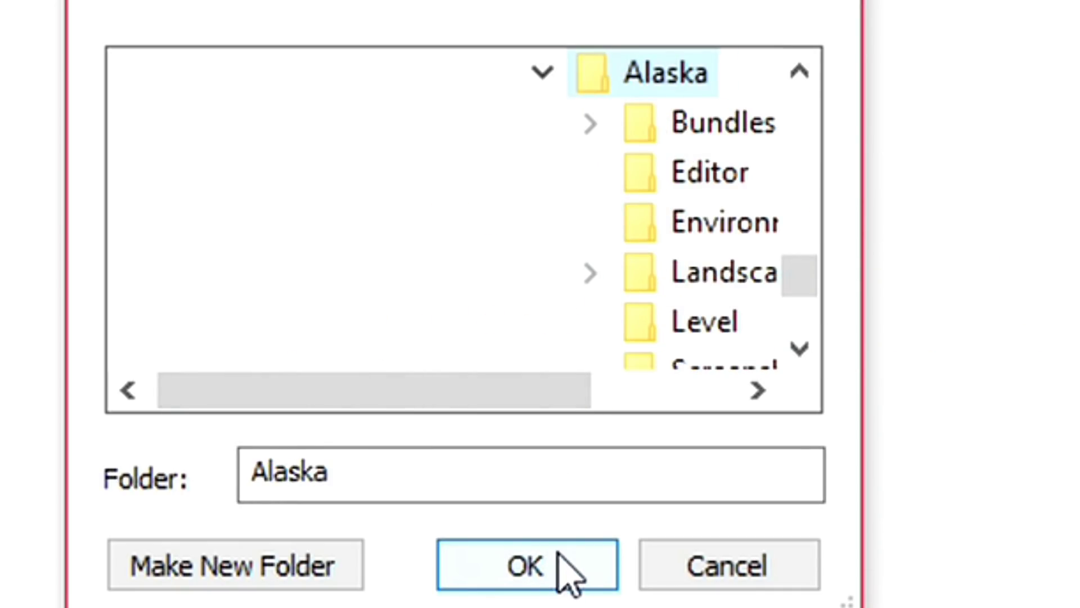
click(570, 569)
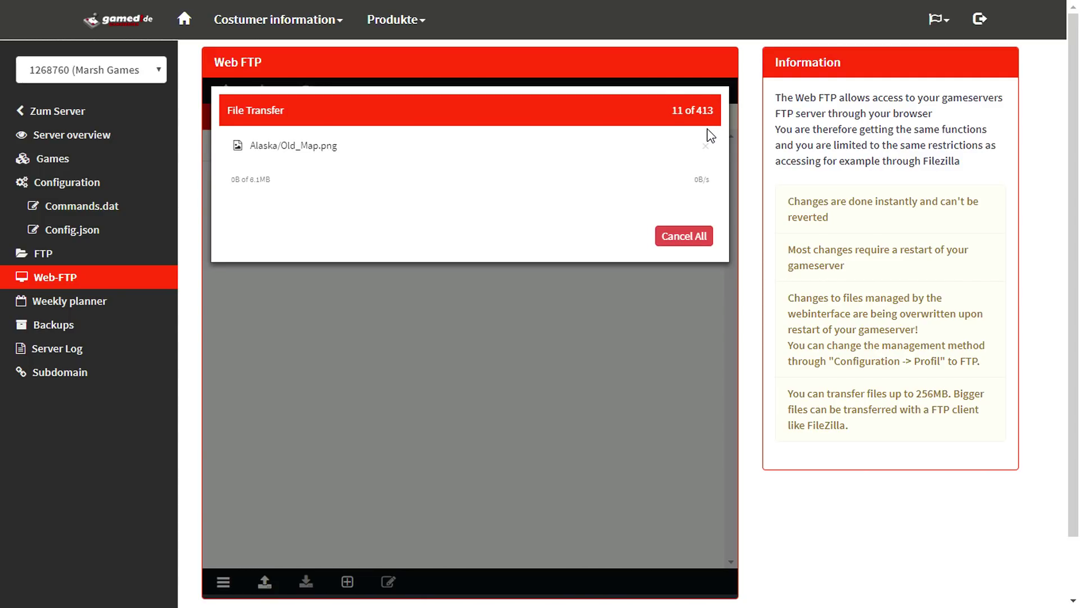
click(364, 366)
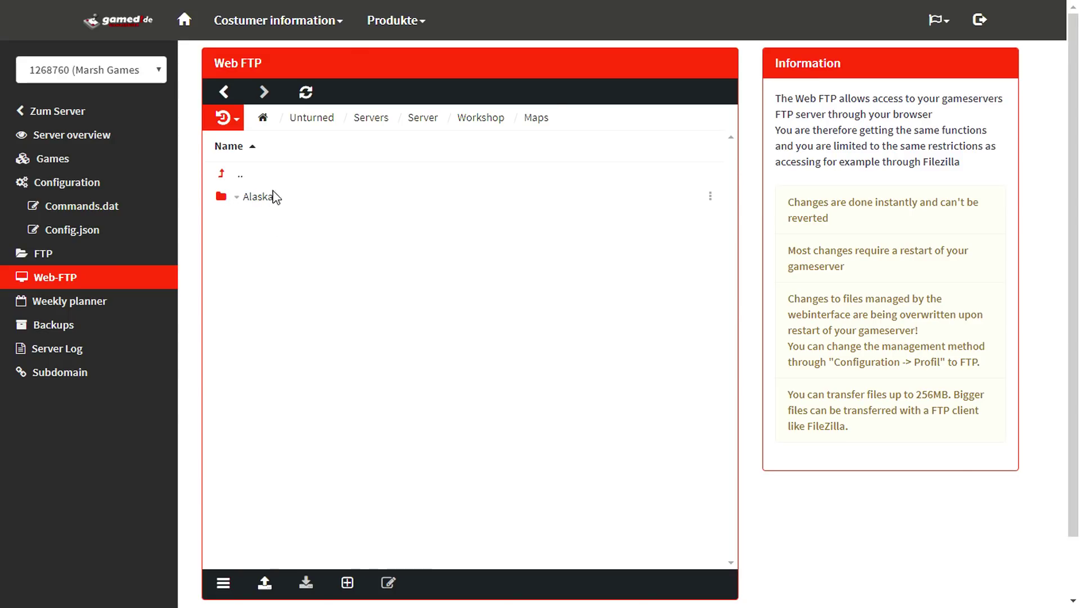
- In Commands.dat, replace PEI with Alaska on the Map line
click(143, 209)
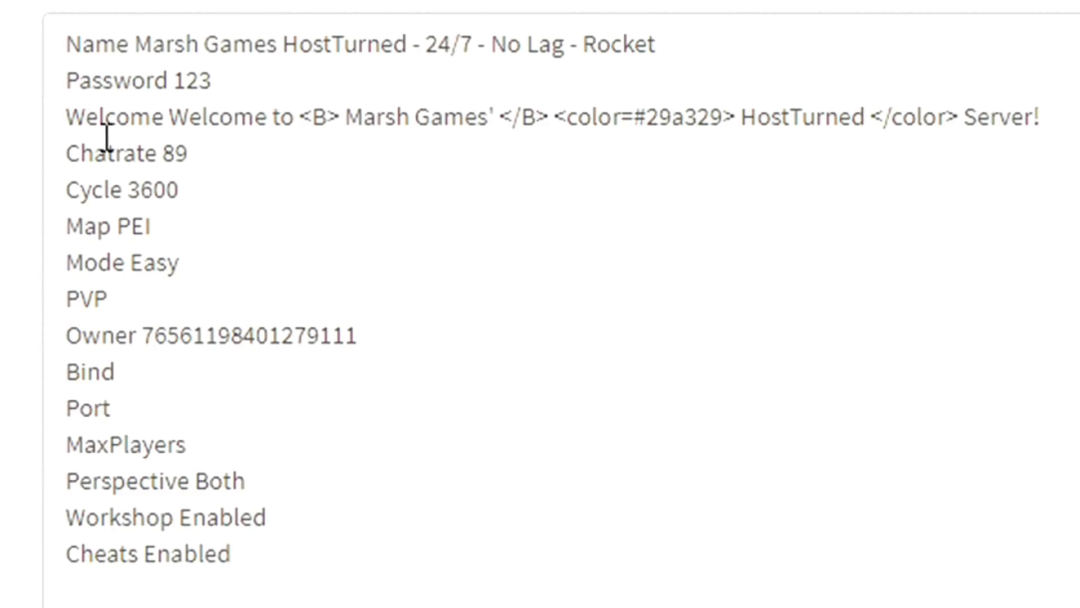
drag(151, 226, 118, 226)
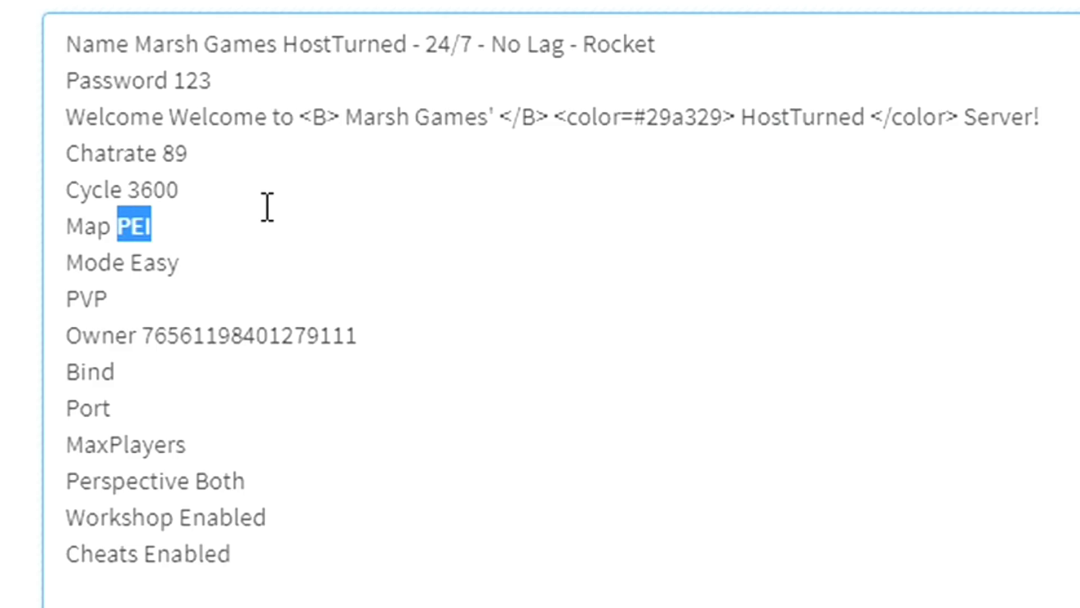
text(Alaska)
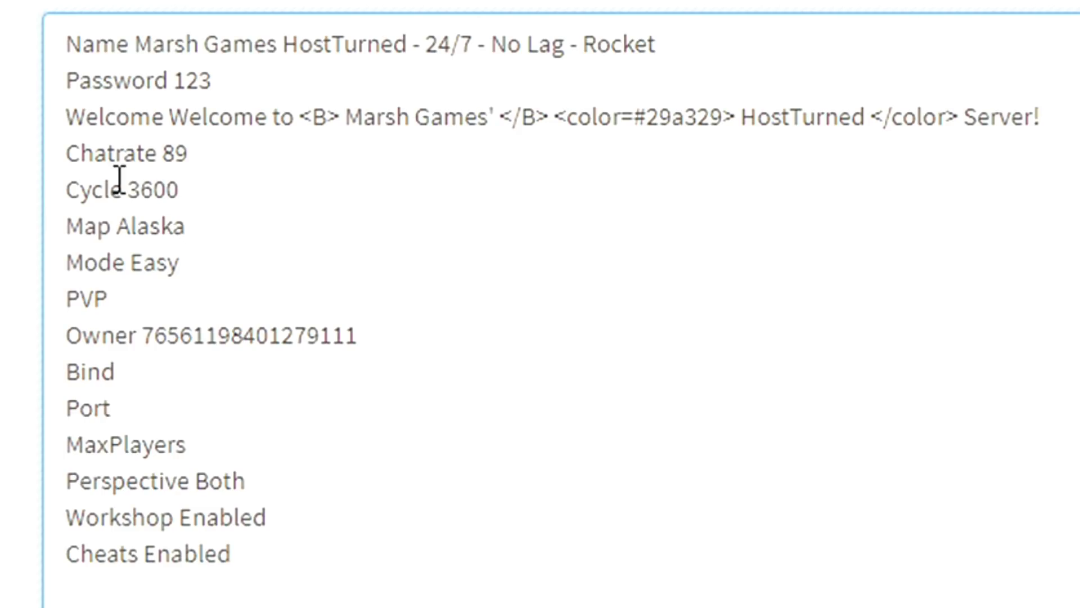
click(33, 194)
scroll(28, 195, down, 2)
scroll(26, 195, down, 2)
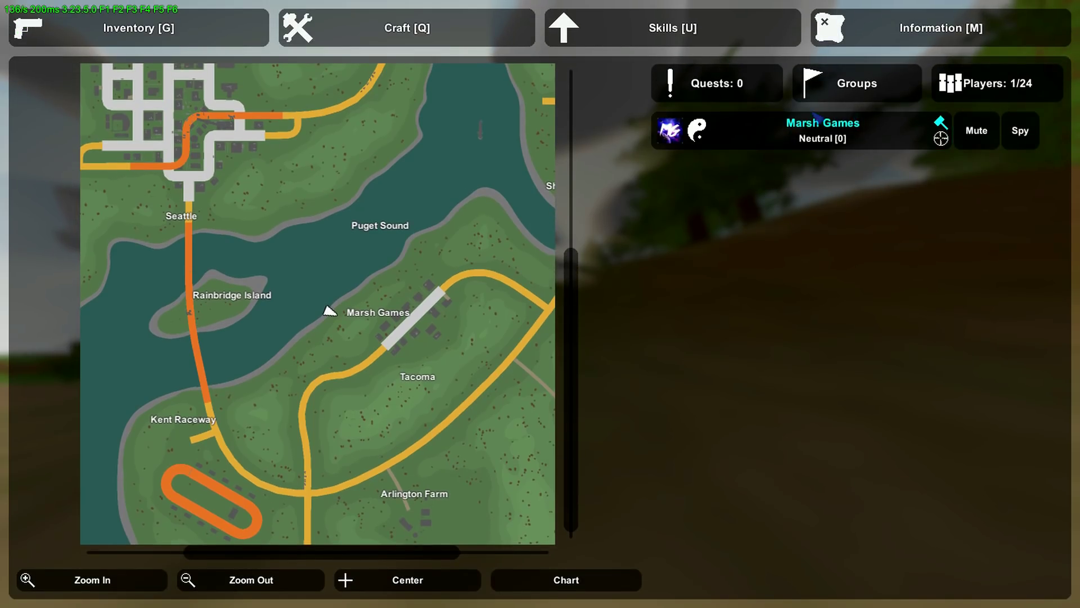
- Close the game map and spawn bedrolls with the /give 288, /i 288 and /i bedroll commands
click(307, 577)
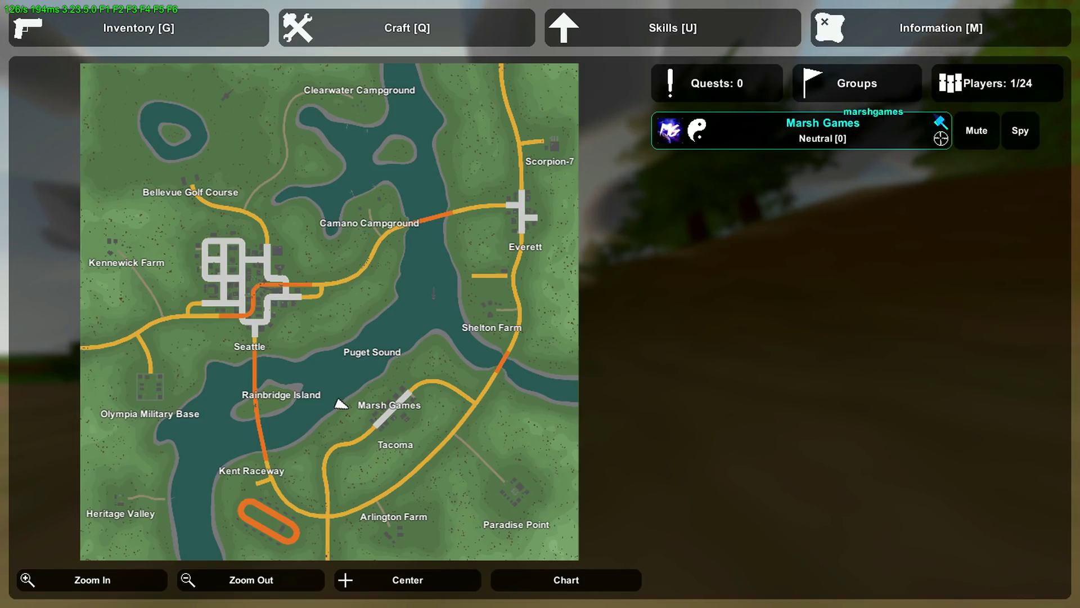
key(m)
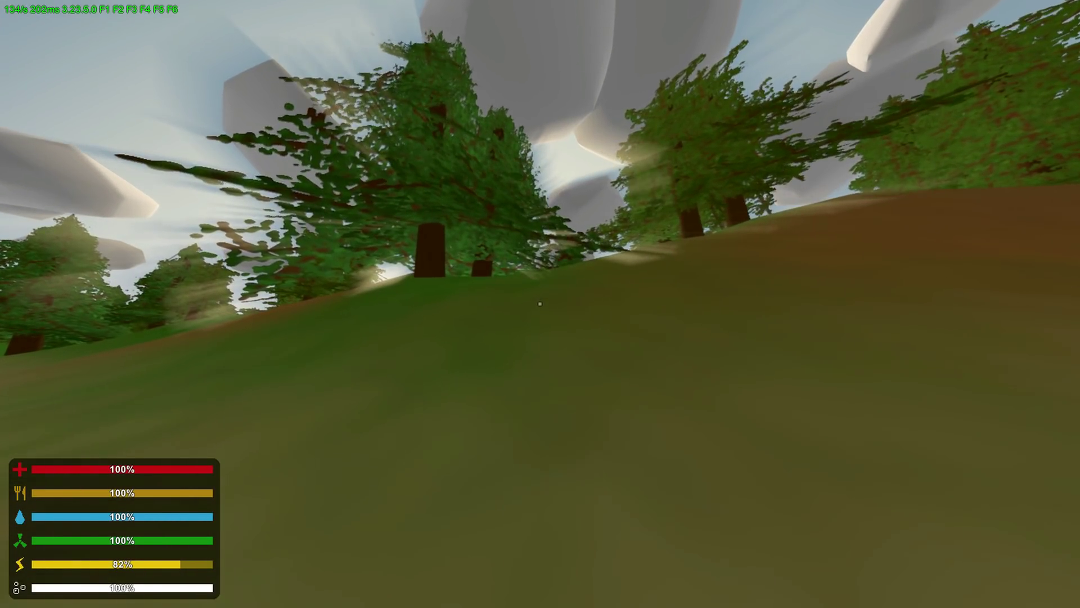
text(j/gi)
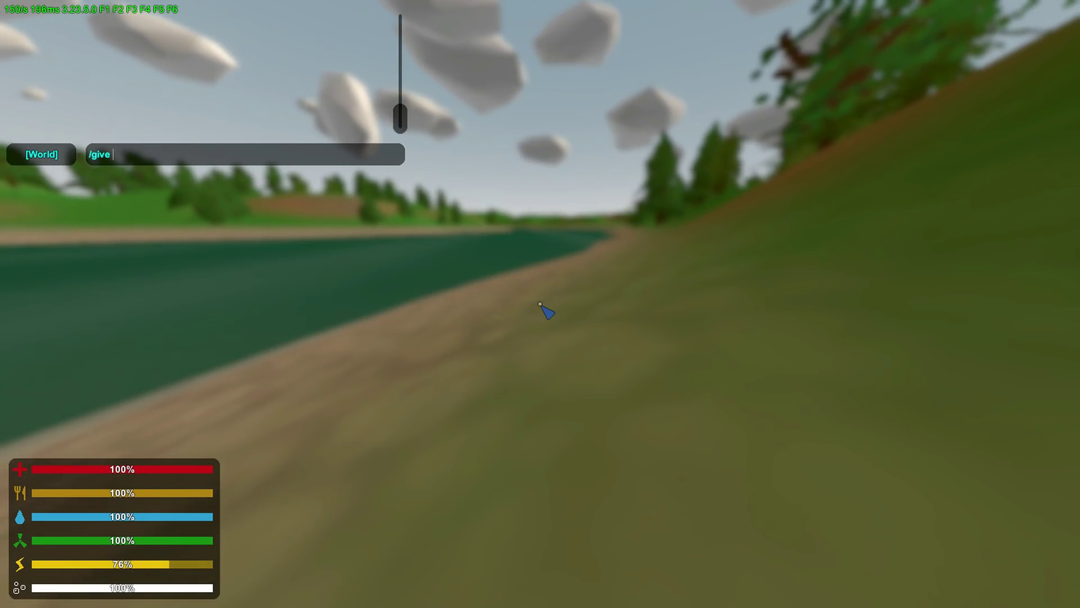
text(ve 288)
key(Return)
text(g)
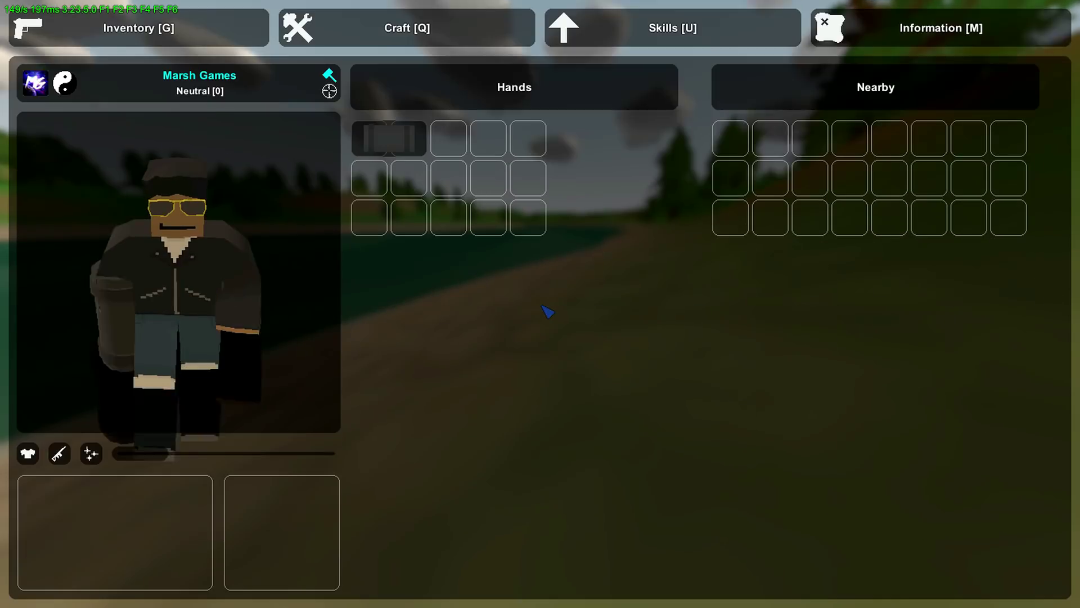
text(g/i 288)
key(Return)
text(ggj/)
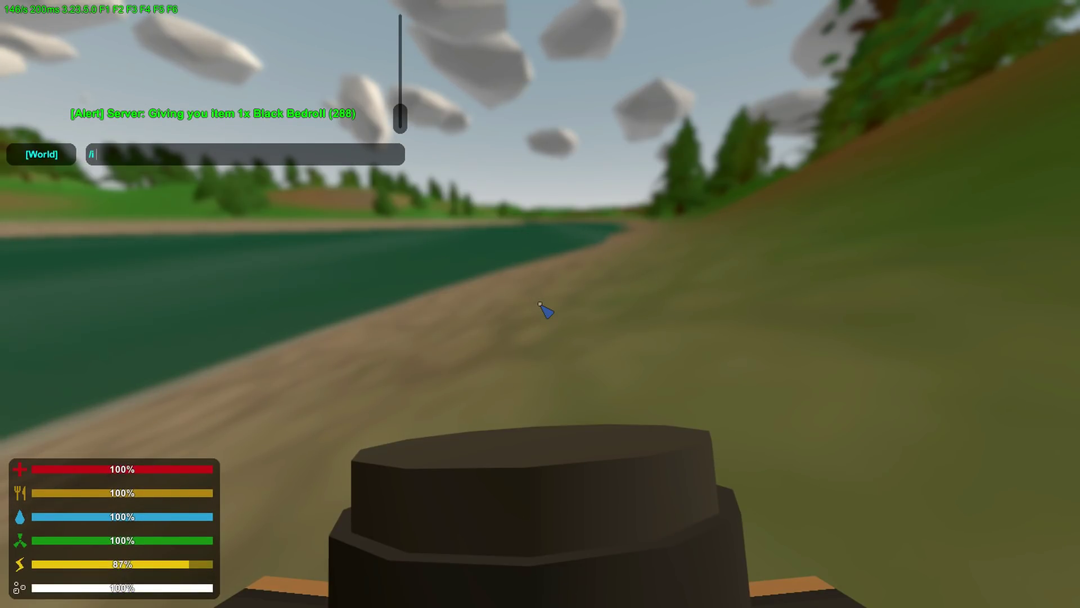
text(i bedroll)
key(Return)
- Place the Red Bedroll on the riverbank as the spawn point
key(g)
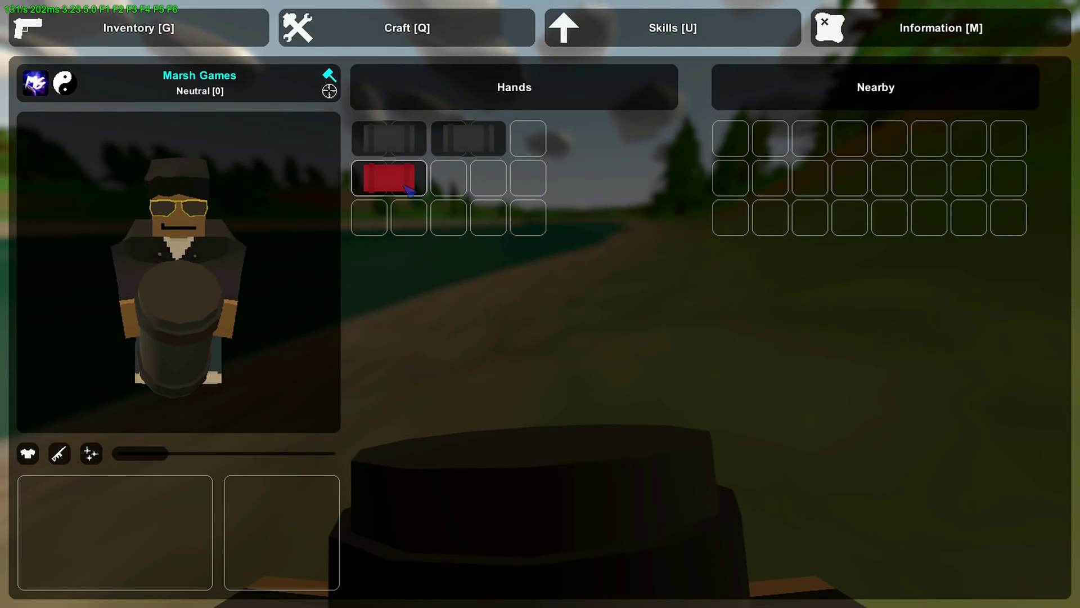
double_click(406, 186)
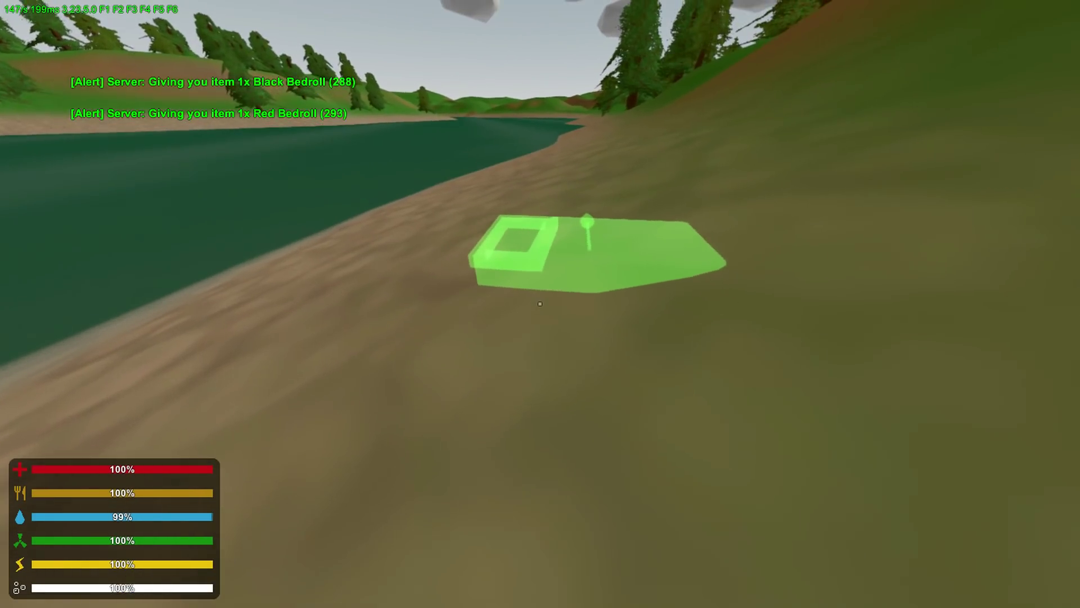
click(540, 304)
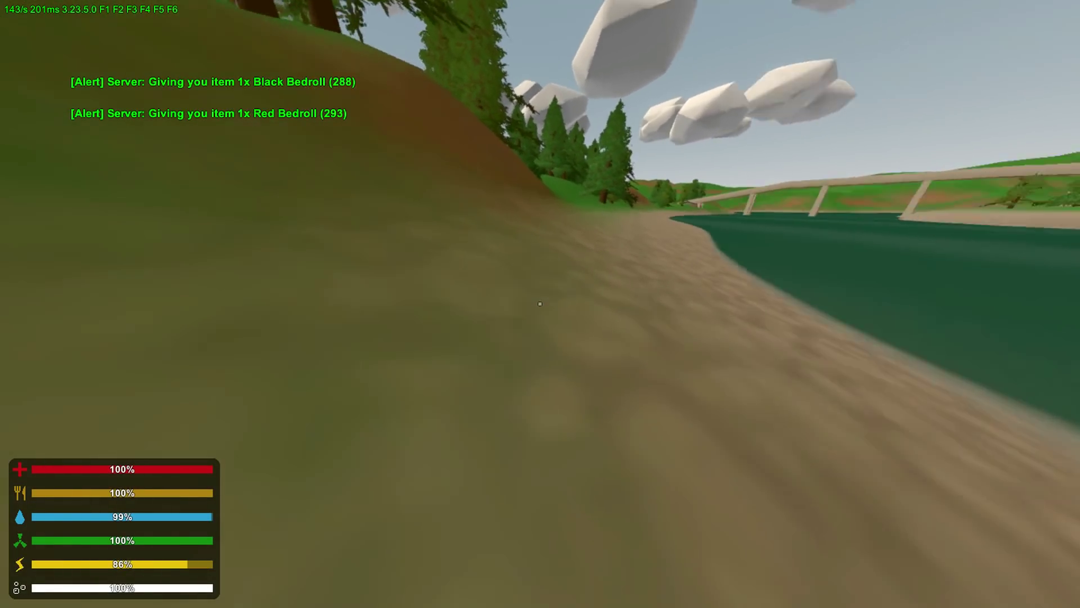
- Test the /home command to teleport back to the bedroll
text(j/hg)
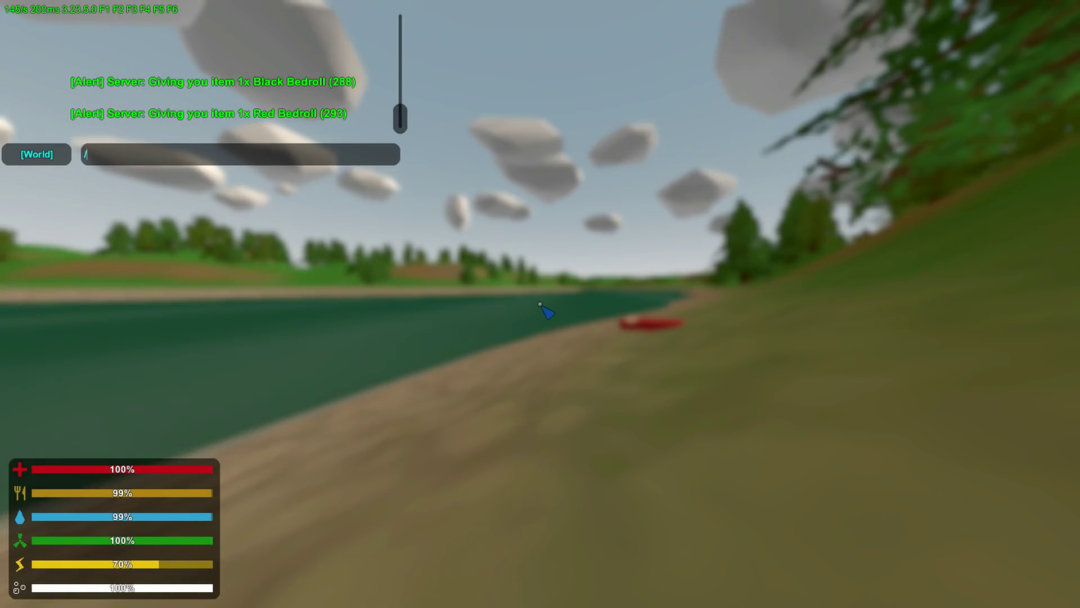
text(ome)
key(Return)
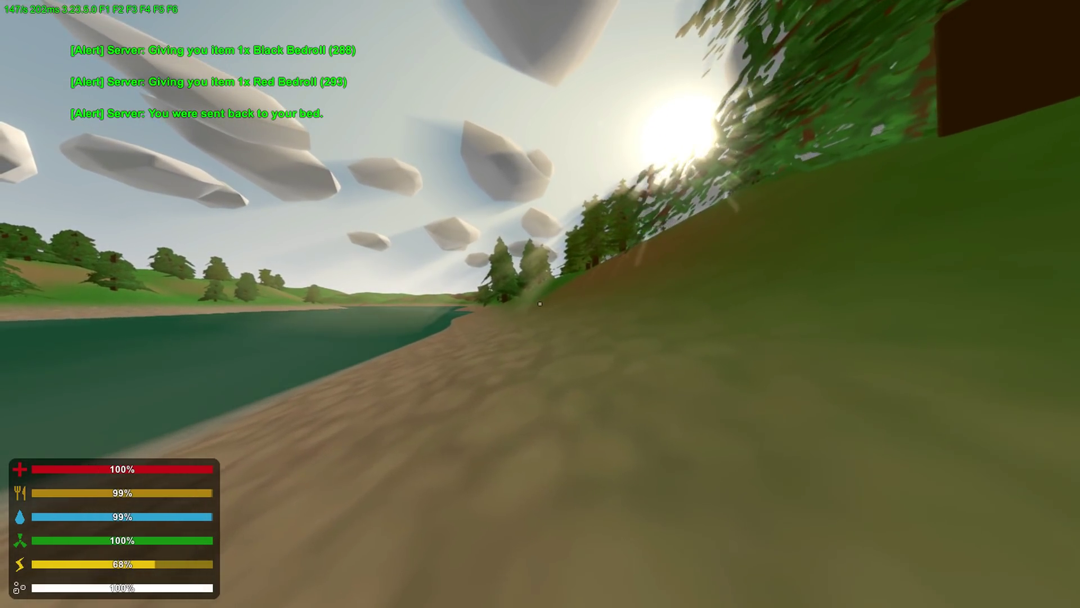
key(j)
key(Escape)
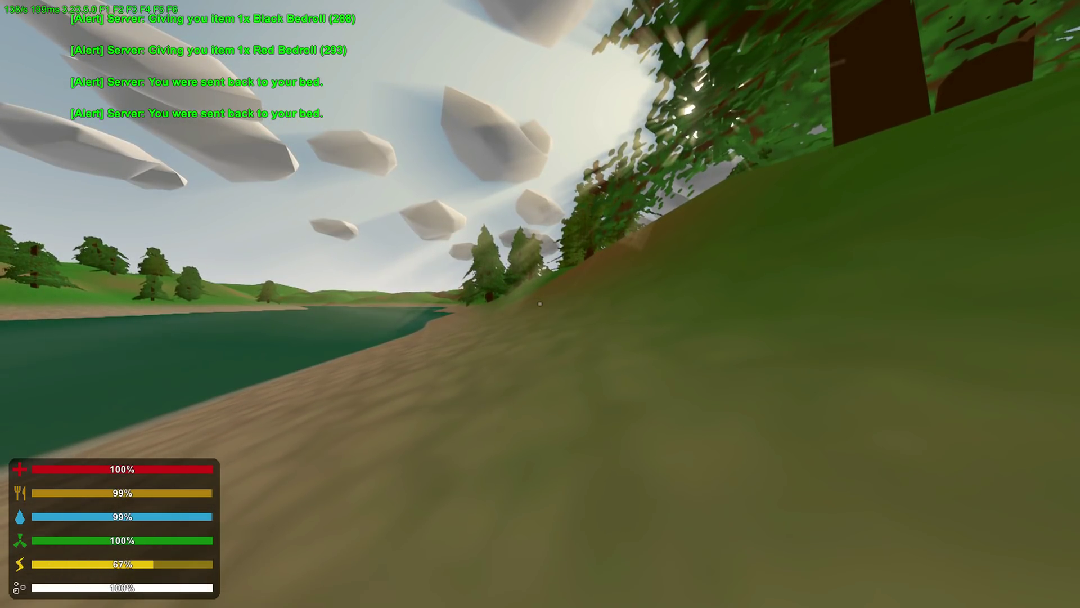
text(j/ho)
text(me)
key(Return)
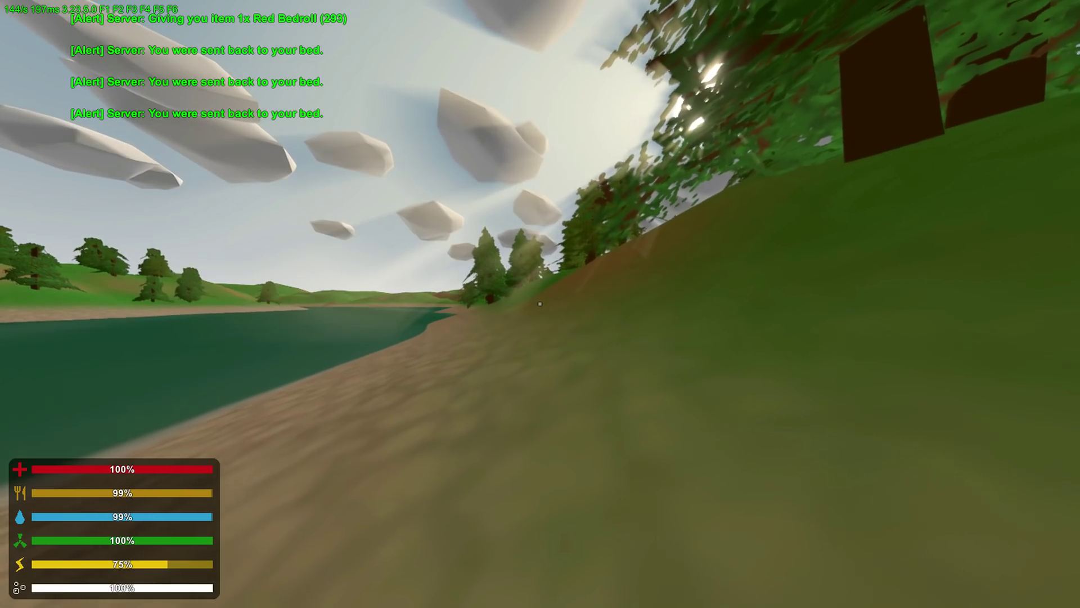
key(j)
key(Escape)
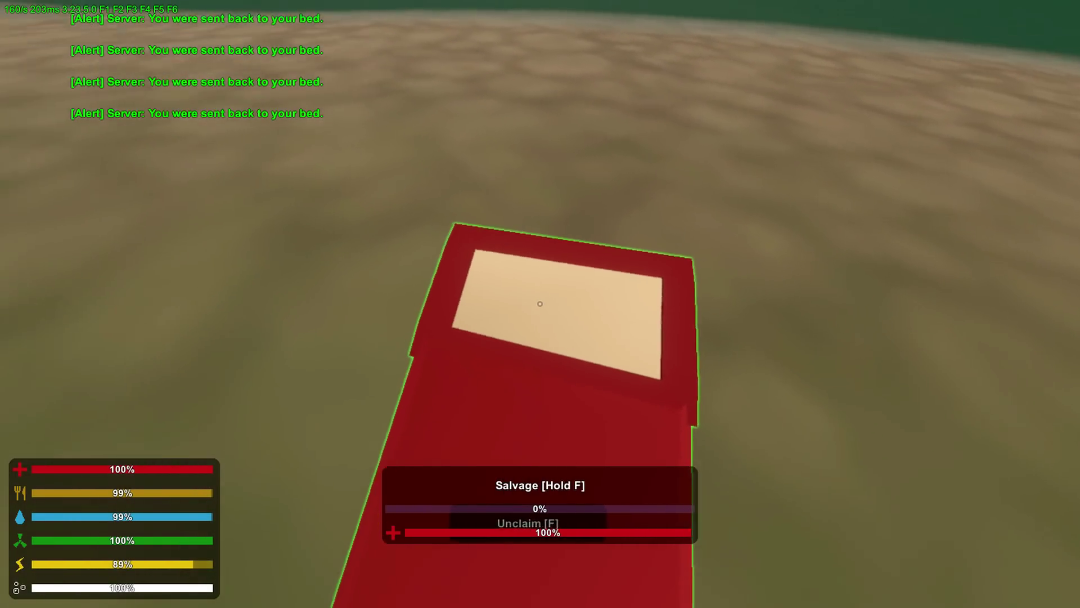
click(539, 304)
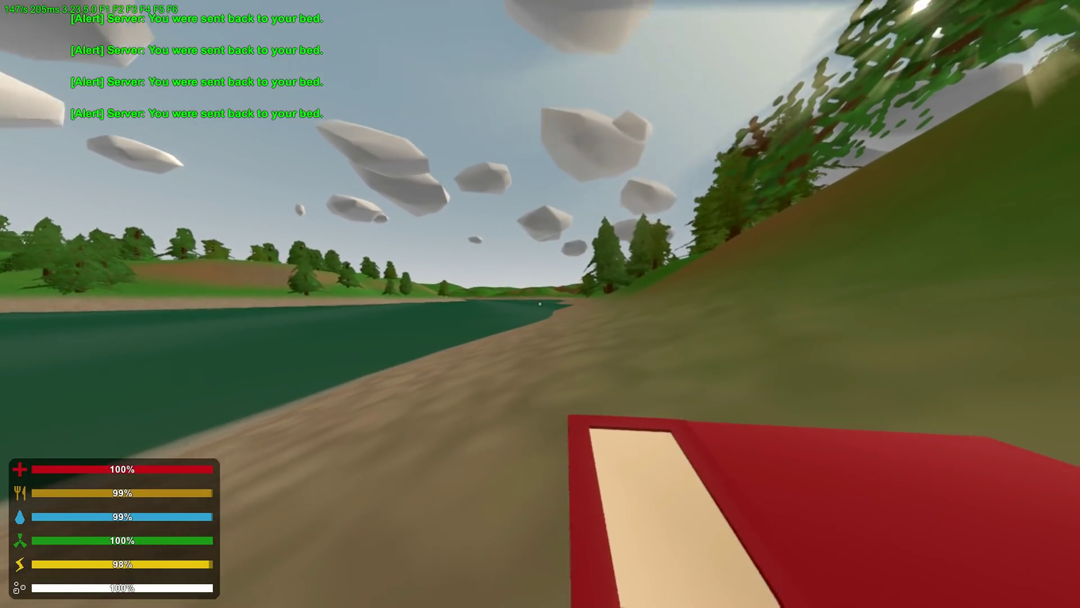
- Get a Dubstep Gun with /i "dubstep" and fire two test shots
text(j/gi)
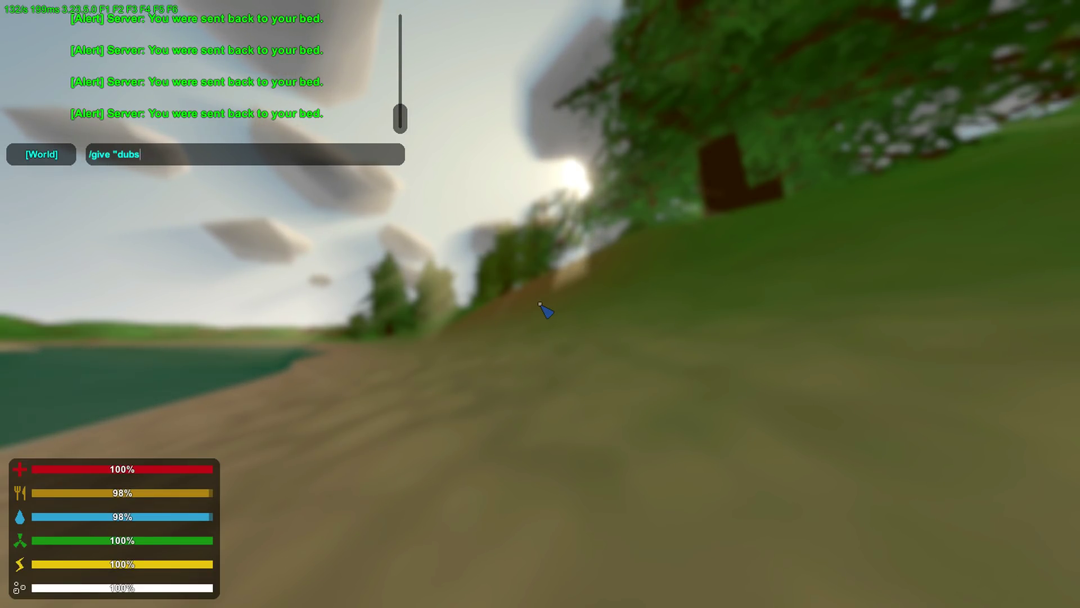
text(")
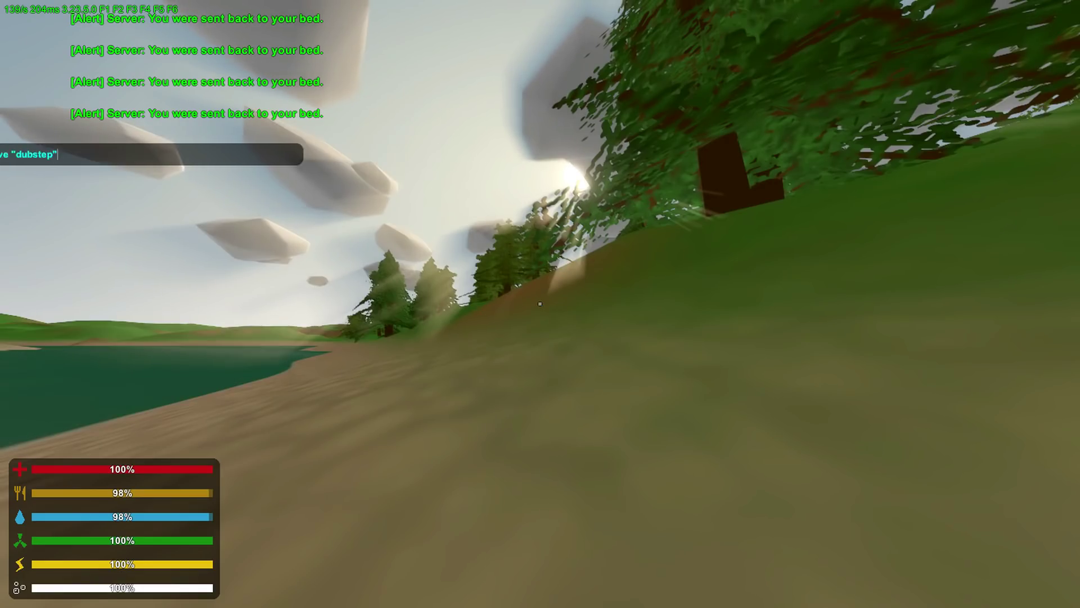
key(Return)
key(g)
key(g)
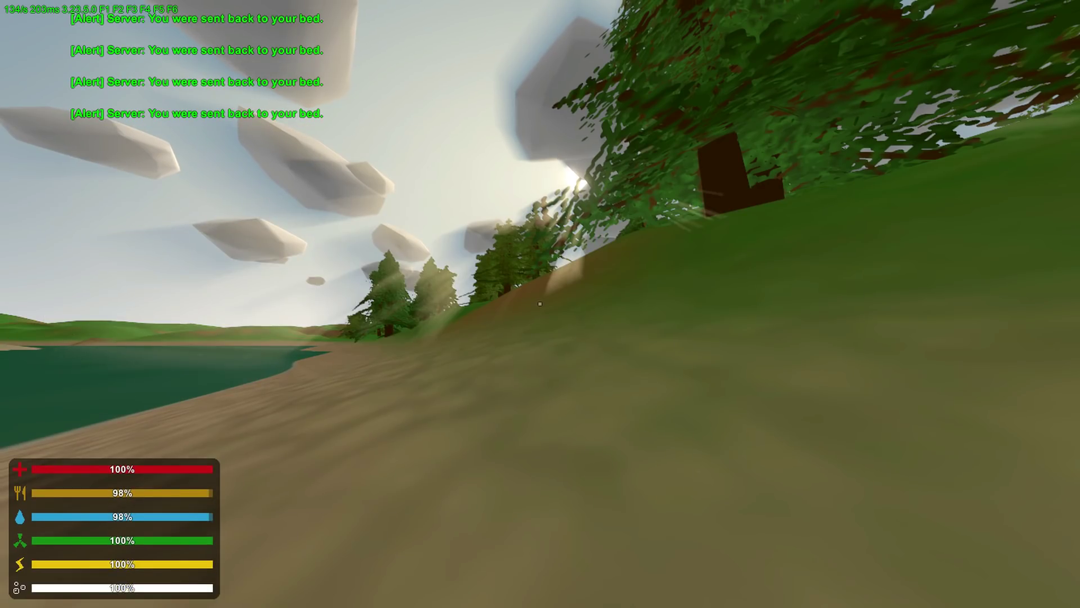
key(j)
text(/i "dubstep")
key(Return)
click(540, 304)
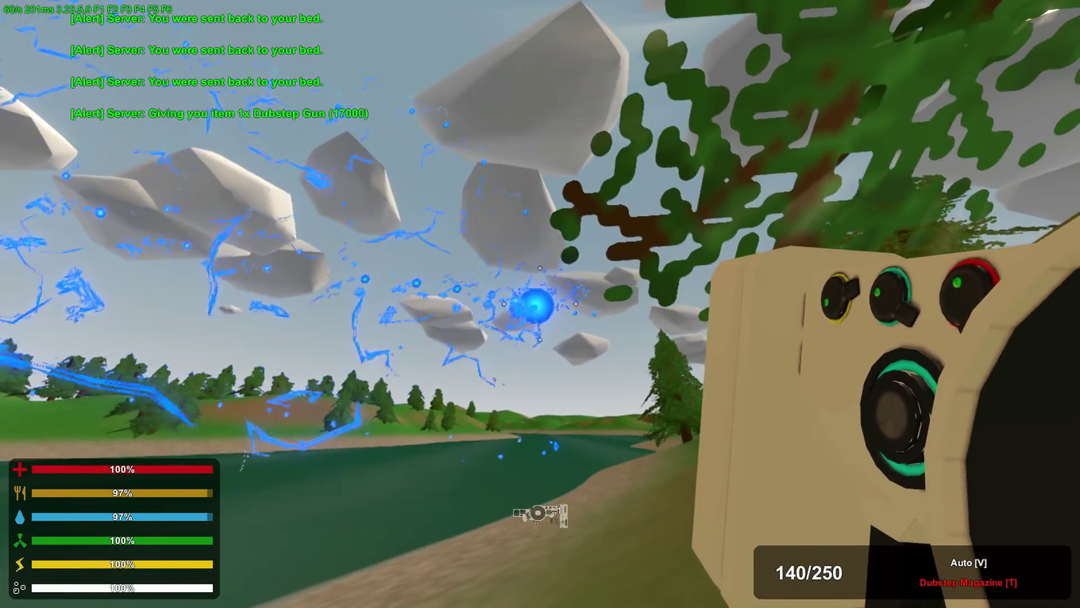
click(540, 303)
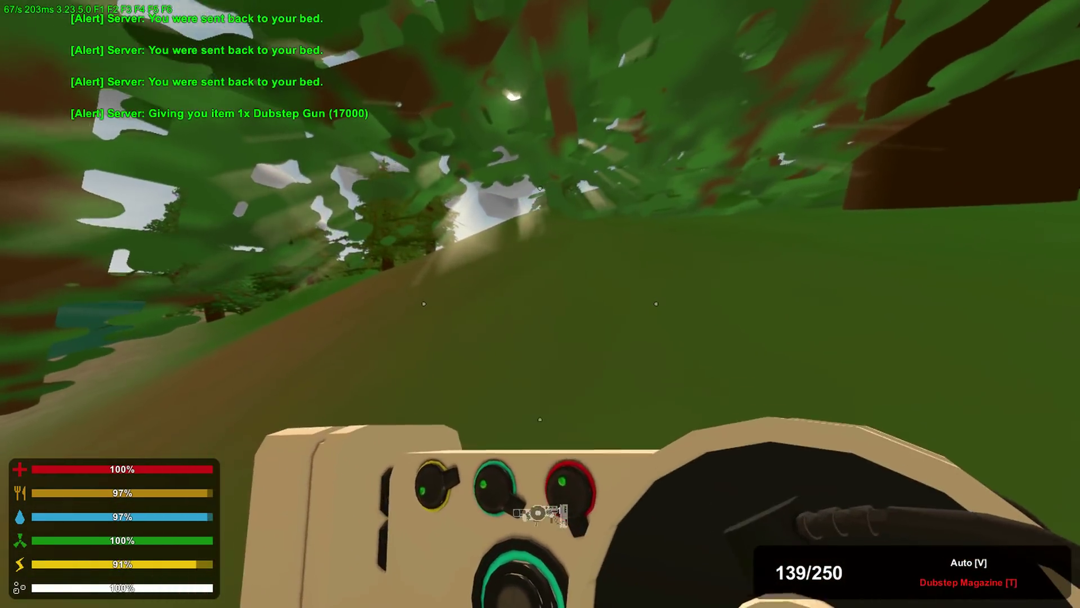
- Holster the Dubstep Gun and walk forward over the hill crest
key(shift+w)
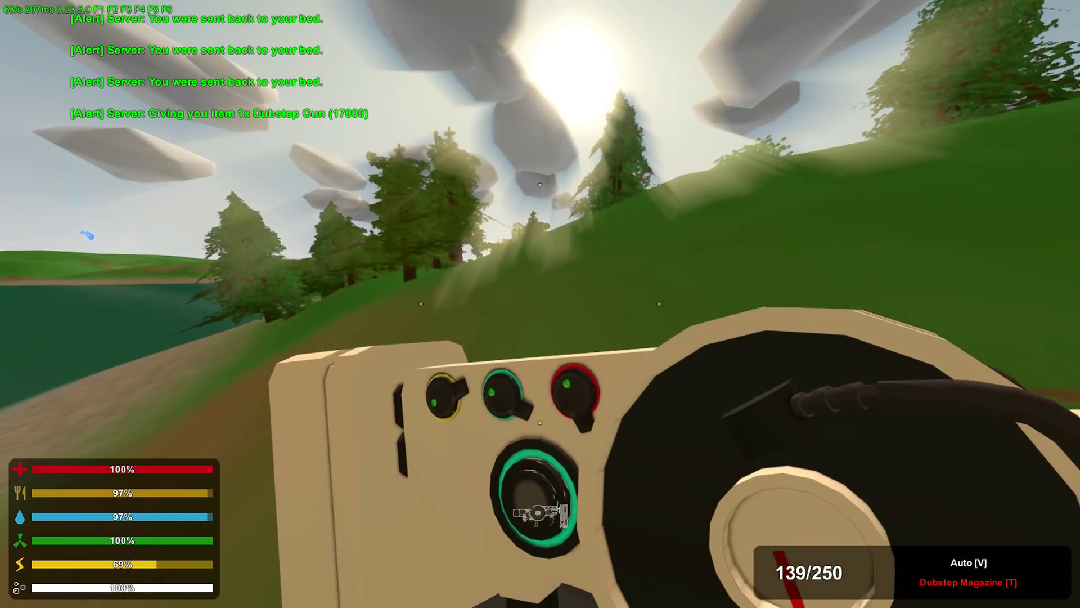
key(1)
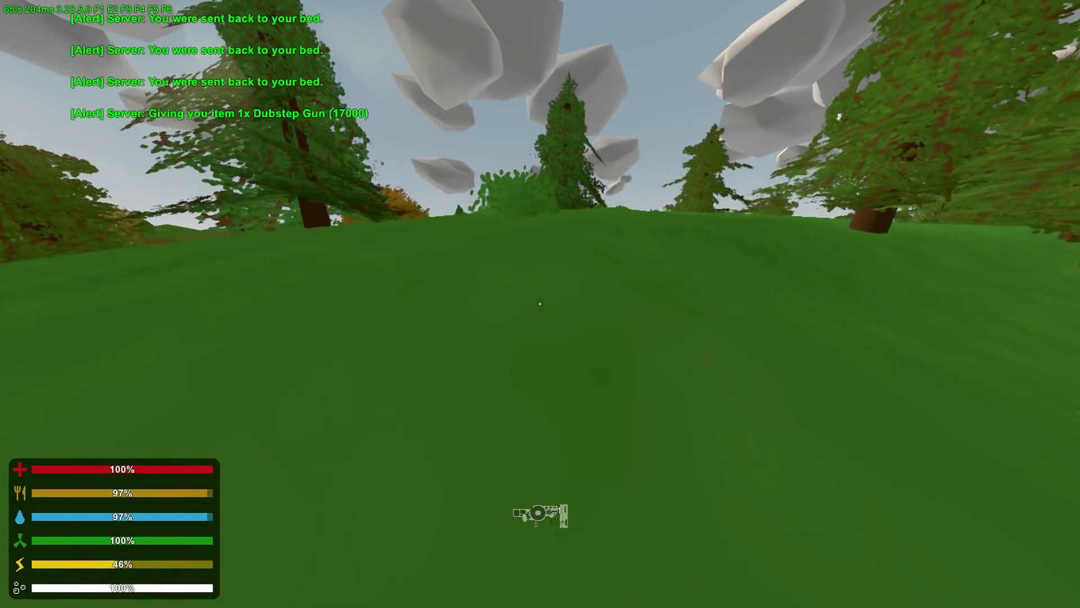
key(shift+w)
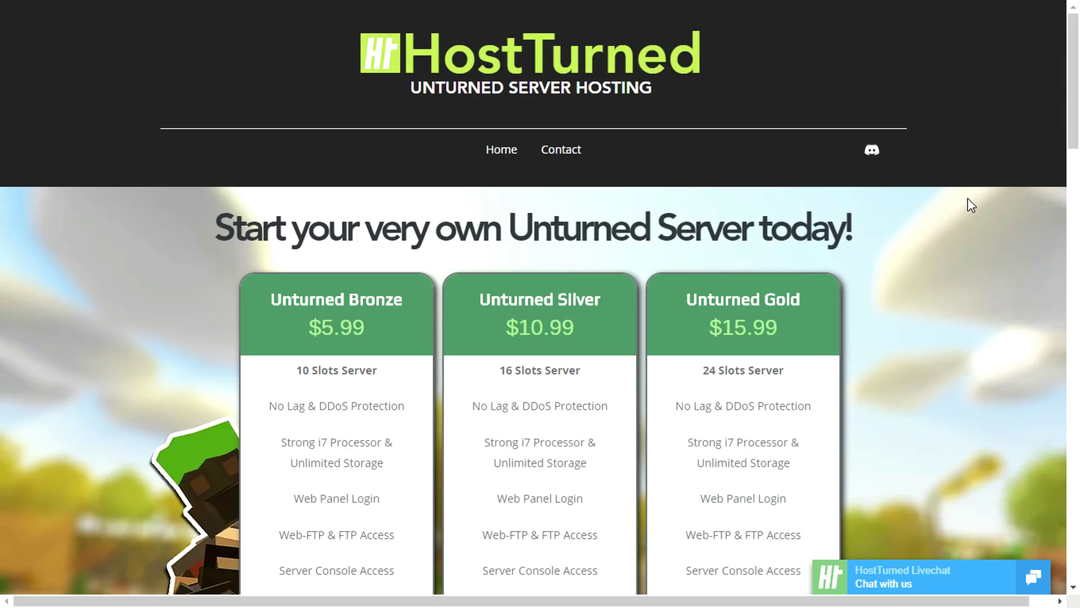
- Scroll past the Bronze/Silver/Gold plans to the $2.99 72h Test-Server offer
scroll(967, 198, down, 4)
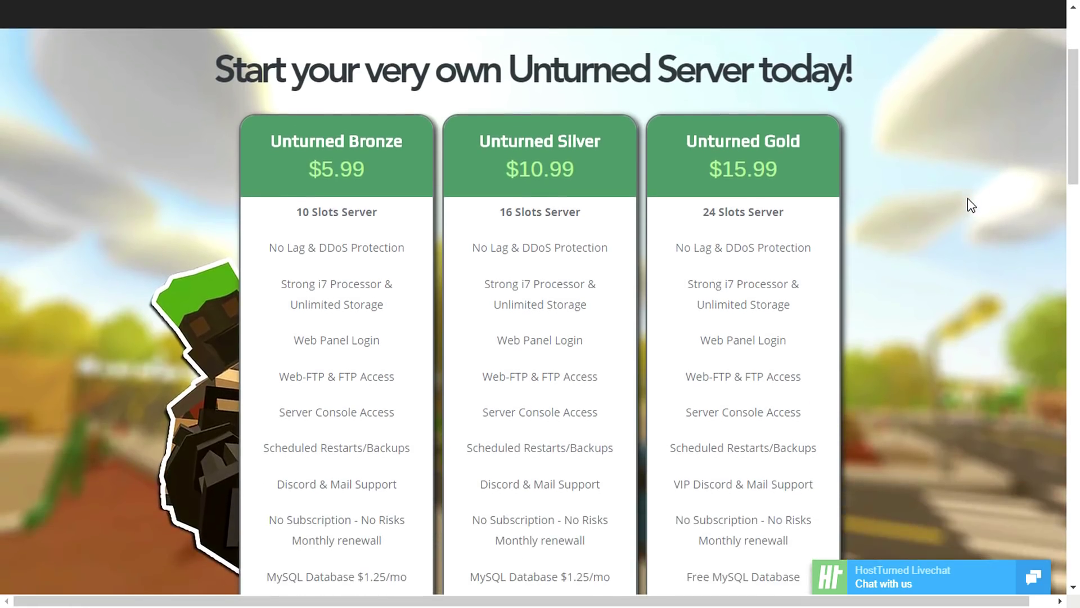
scroll(967, 198, down, 3)
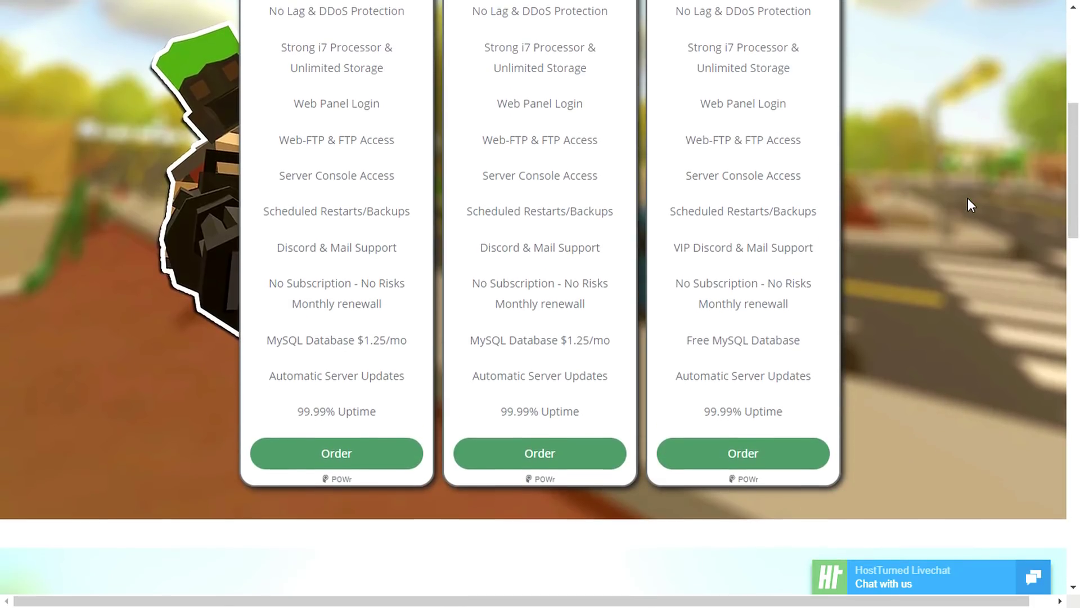
scroll(968, 198, down, 8)
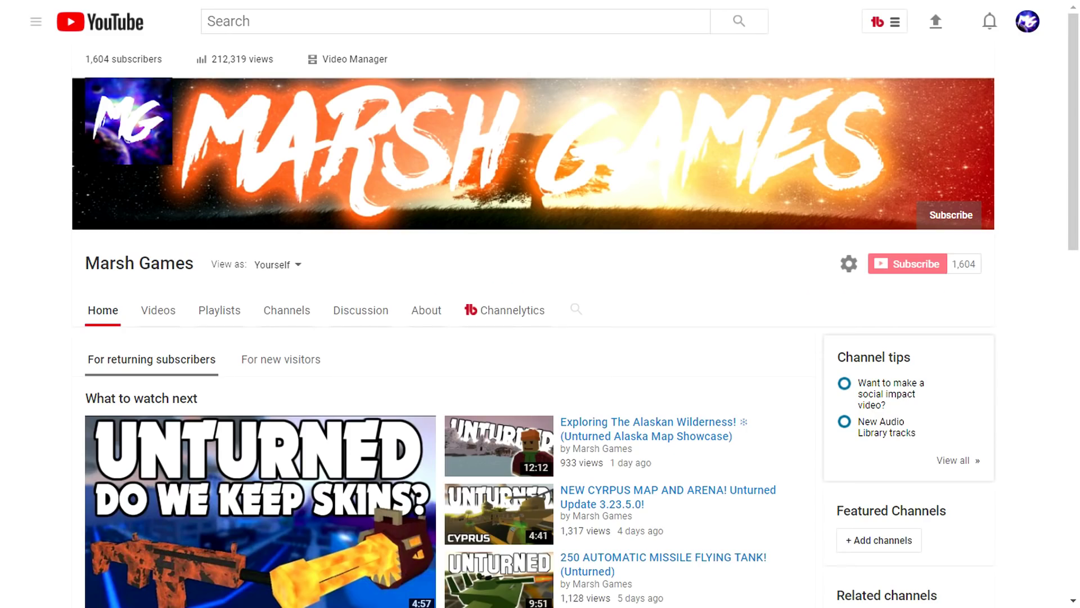
- Subscribe to the Marsh Games YouTube channel
click(916, 270)
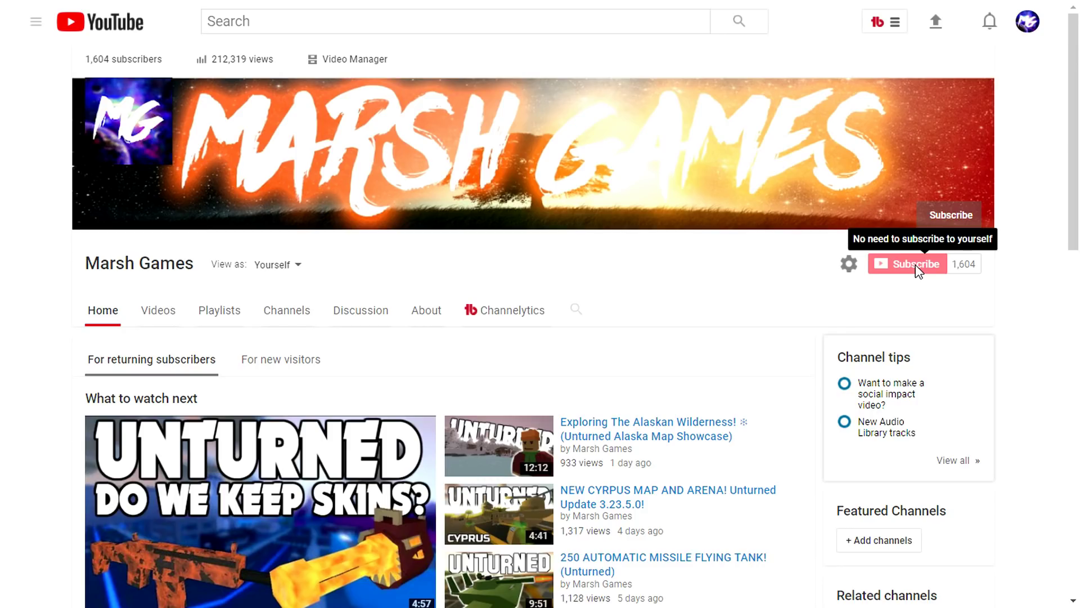